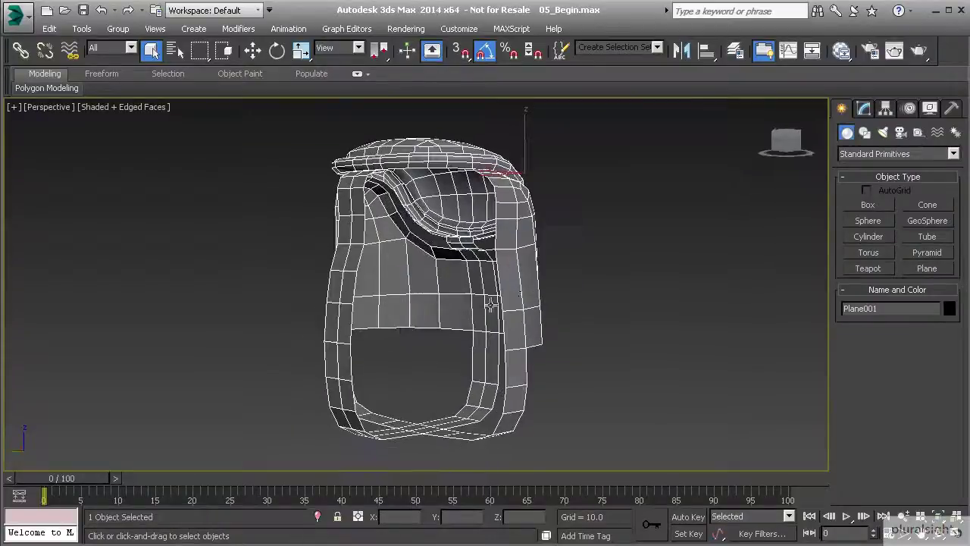
# Step: Examine the crossing bottom straps and the open underside of the mesh from several angles
pyautogui.keyDown('alt'); pyautogui.moveTo(541, 360); pyautogui.dragTo(407, 361, button='middle'); pyautogui.keyUp('alt')
pyautogui.keyDown('alt'); pyautogui.moveTo(500, 391); pyautogui.dragTo(451, 361, button='middle'); pyautogui.keyUp('alt')
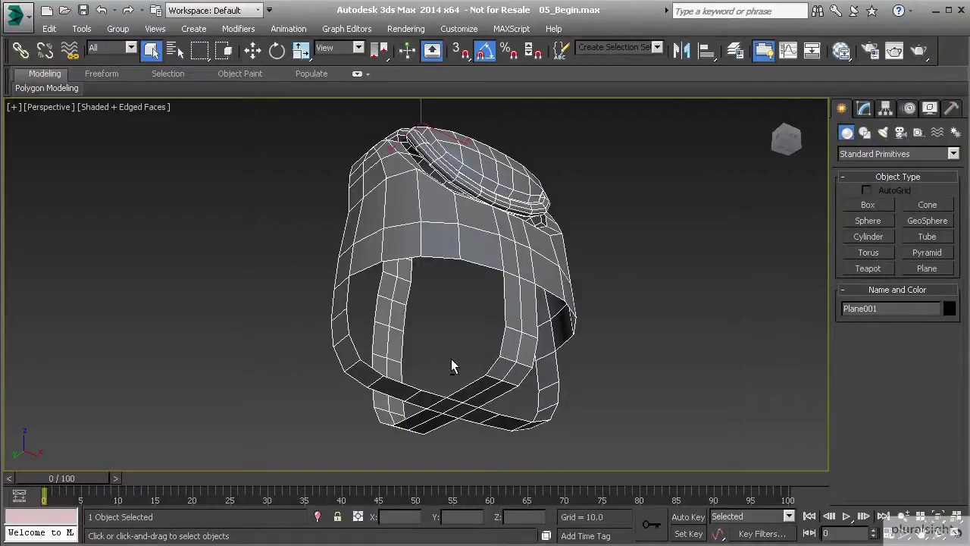
pyautogui.keyDown('alt'); pyautogui.moveTo(372, 346); pyautogui.dragTo(367, 333, button='middle'); pyautogui.keyUp('alt')
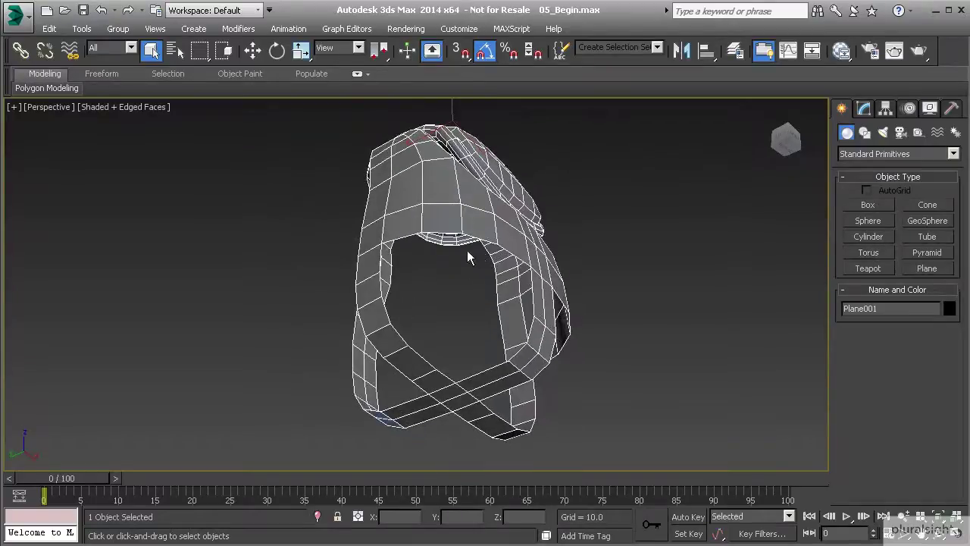
pyautogui.keyDown('alt'); pyautogui.moveTo(430, 257); pyautogui.dragTo(409, 258, button='middle'); pyautogui.keyUp('alt')
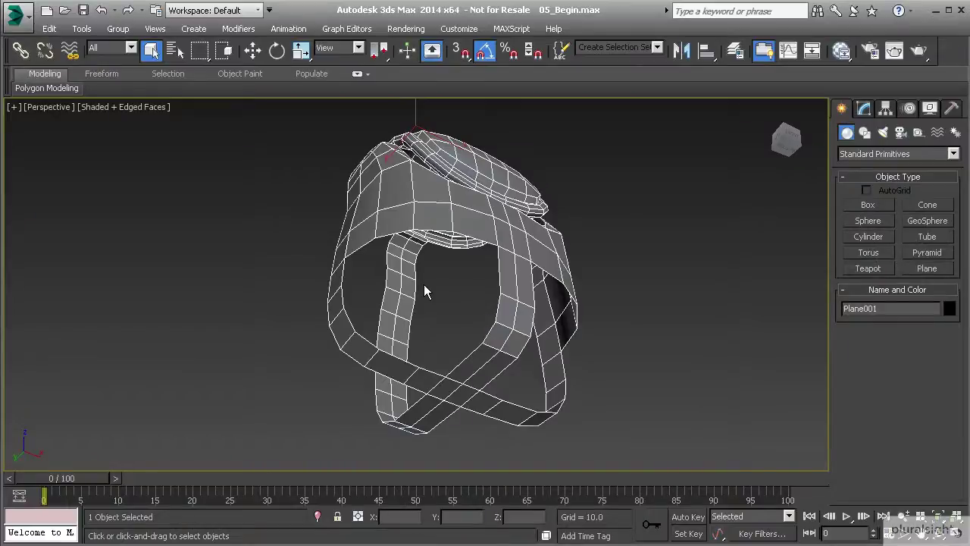
pyautogui.keyDown('alt'); pyautogui.moveTo(410, 319); pyautogui.dragTo(381, 341, button='middle'); pyautogui.keyUp('alt')
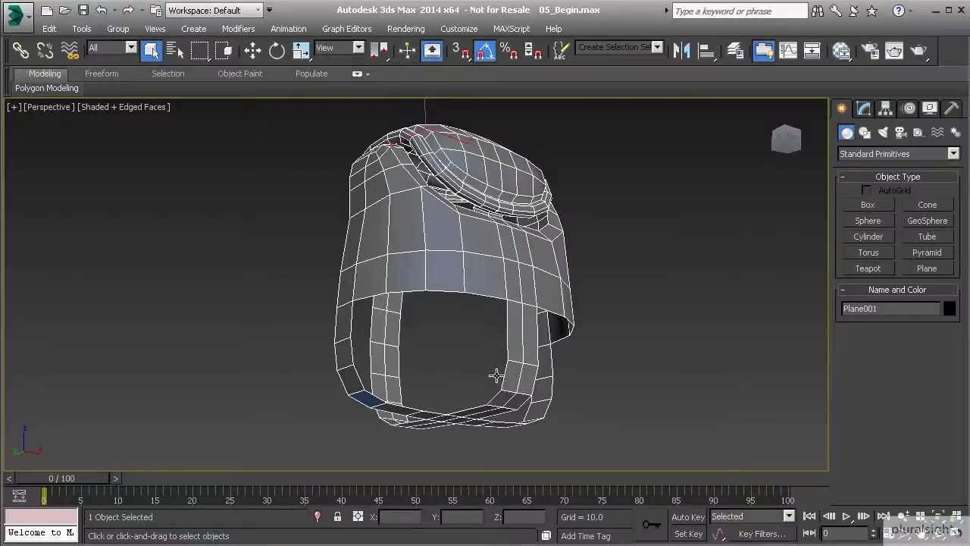
pyautogui.keyDown('alt'); pyautogui.moveTo(353, 390); pyautogui.dragTo(407, 347, button='middle'); pyautogui.keyUp('alt')
pyautogui.scroll(4, 407, 348)
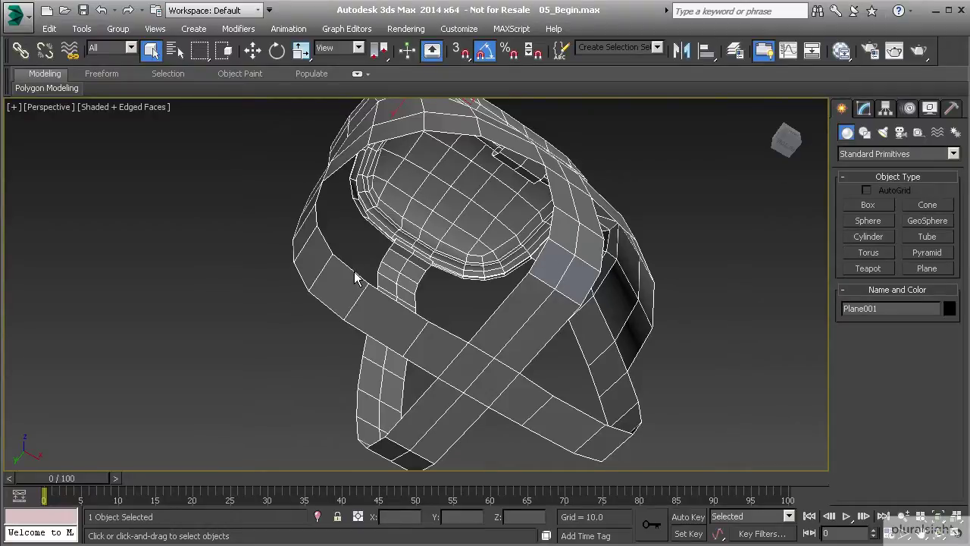
# Step: Edit the Editable Poly's edges with the mirrored result shown, and extend two new polygons from a side edge of one crossing bottom strap
pyautogui.press('1')
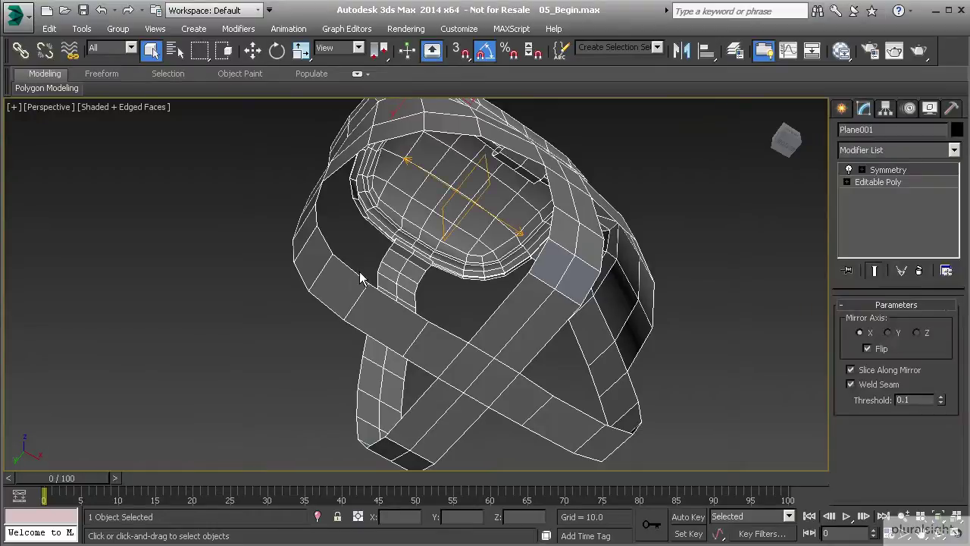
pyautogui.click(864, 181)
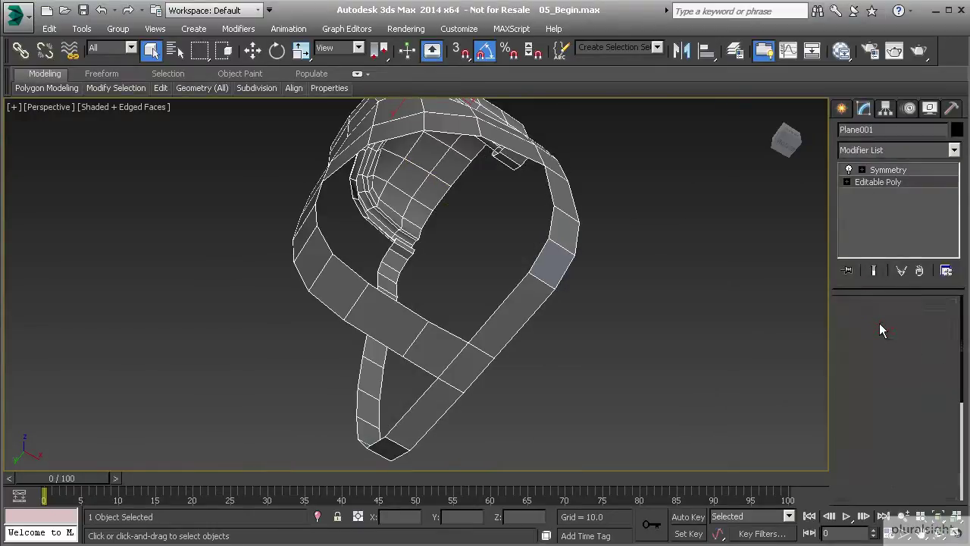
pyautogui.click(877, 322)
pyautogui.click(874, 269)
pyautogui.keyDown('alt'); pyautogui.moveTo(350, 271); pyautogui.dragTo(349, 322, button='middle'); pyautogui.keyUp('alt')
pyautogui.click(252, 50)
pyautogui.keyDown('shift'); pyautogui.moveTo(329, 337); pyautogui.dragTo(383, 308); pyautogui.keyUp('shift')
pyautogui.keyDown('alt'); pyautogui.moveTo(402, 308); pyautogui.dragTo(370, 296, button='middle'); pyautogui.keyUp('alt')
pyautogui.keyDown('shift'); pyautogui.moveTo(404, 283); pyautogui.dragTo(454, 256); pyautogui.keyUp('shift')
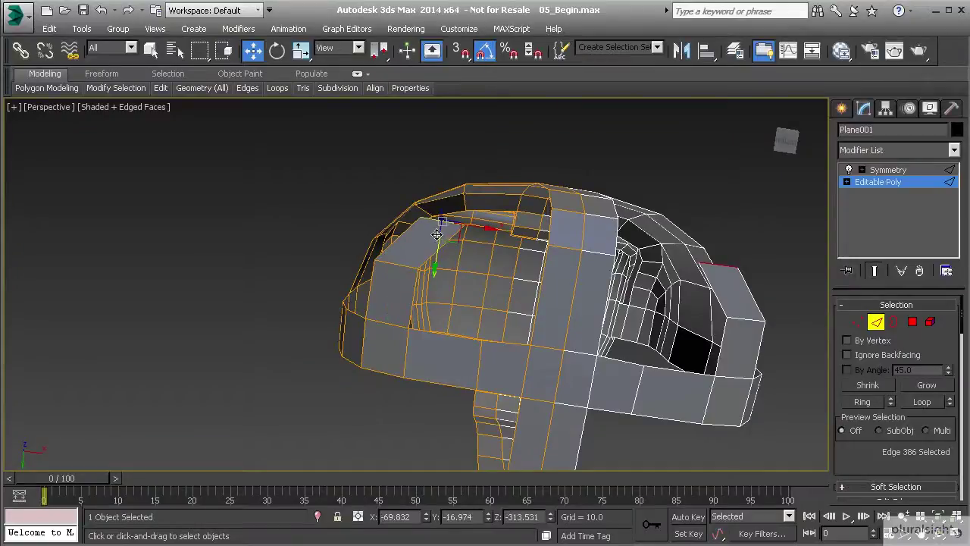
# Step: Reposition the new strip's end vertices and outer corner vertex so it curves toward the other crossing strap
pyautogui.scroll(2, 439, 245)
pyautogui.press('1')
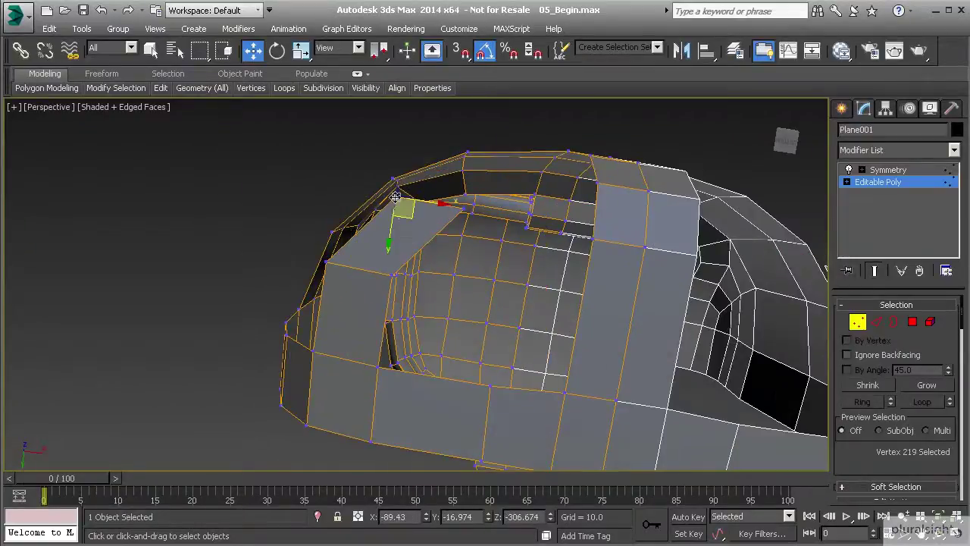
pyautogui.moveTo(406, 217); pyautogui.dragTo(444, 183)
pyautogui.click(328, 263)
pyautogui.moveTo(337, 273); pyautogui.dragTo(349, 243)
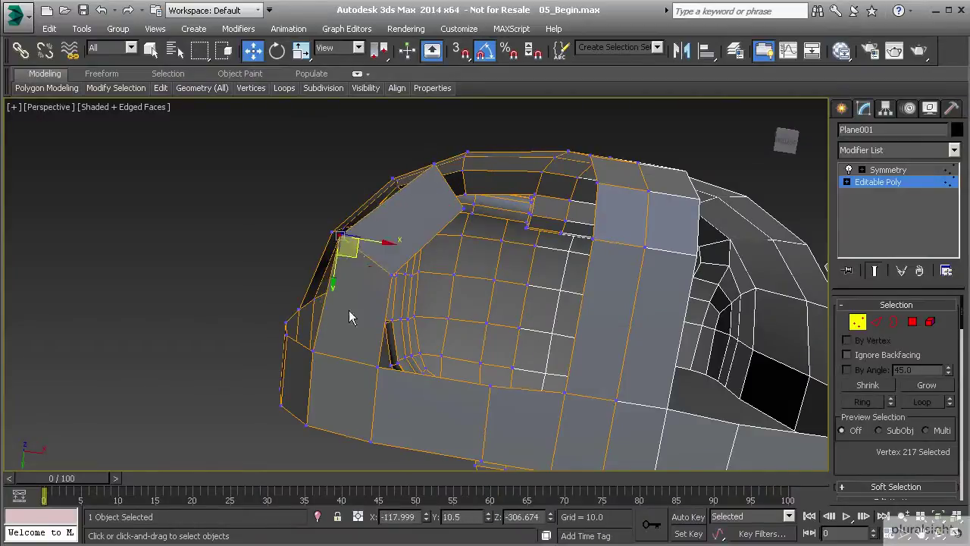
pyautogui.click(465, 209)
pyautogui.moveTo(471, 226); pyautogui.dragTo(472, 242)
pyautogui.click(435, 163)
pyautogui.moveTo(448, 185); pyautogui.dragTo(465, 194)
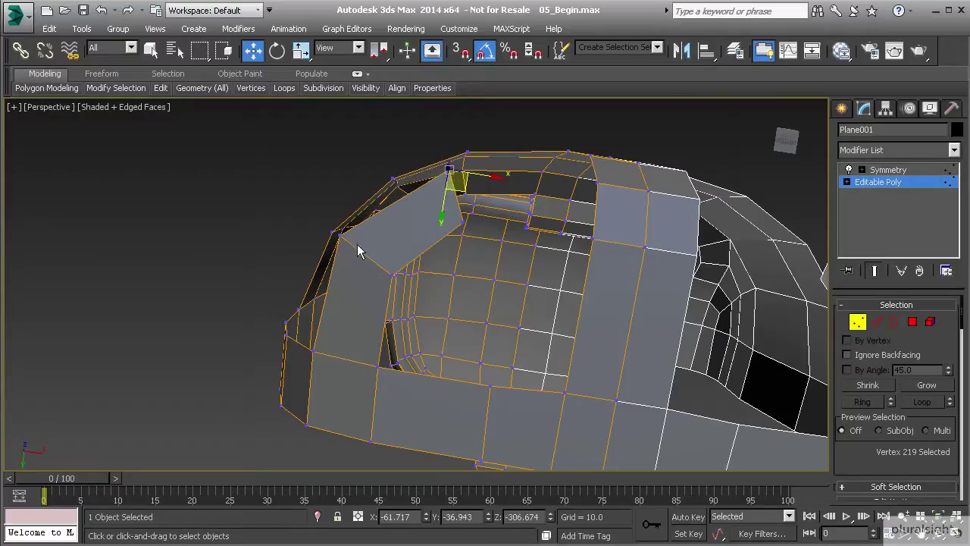
# Step: Adjust the inner and outer vertices at the new strip's bend to even out its width
pyautogui.click(391, 273)
pyautogui.moveTo(400, 291); pyautogui.dragTo(414, 291)
pyautogui.hotkey('ctrl', 'z')
pyautogui.hotkey('ctrl', 'z')
pyautogui.click(393, 276)
pyautogui.click(337, 232)
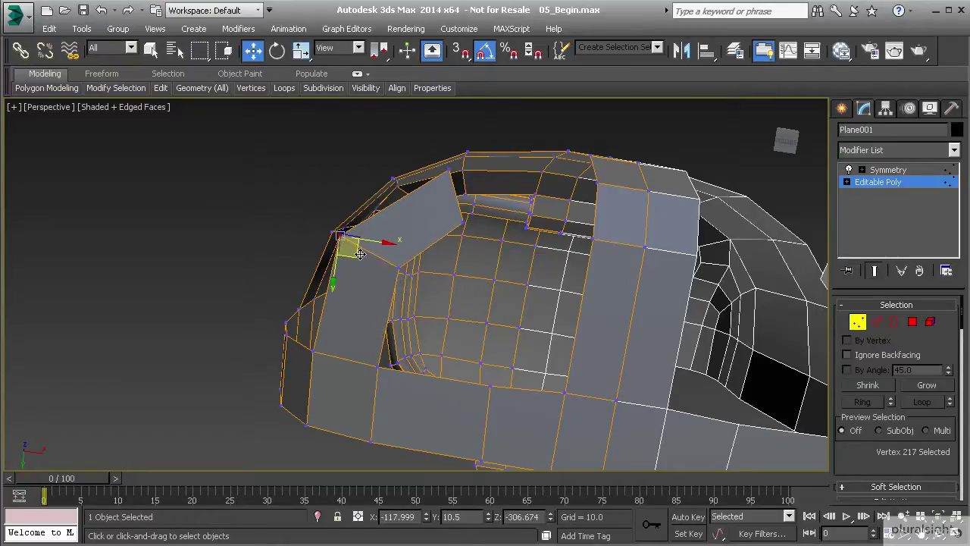
pyautogui.moveTo(358, 252); pyautogui.dragTo(373, 242)
# Step: Bridge the new strip's end edge to the facing side edge of the other crossing strap
pyautogui.press('2')
pyautogui.click(457, 194)
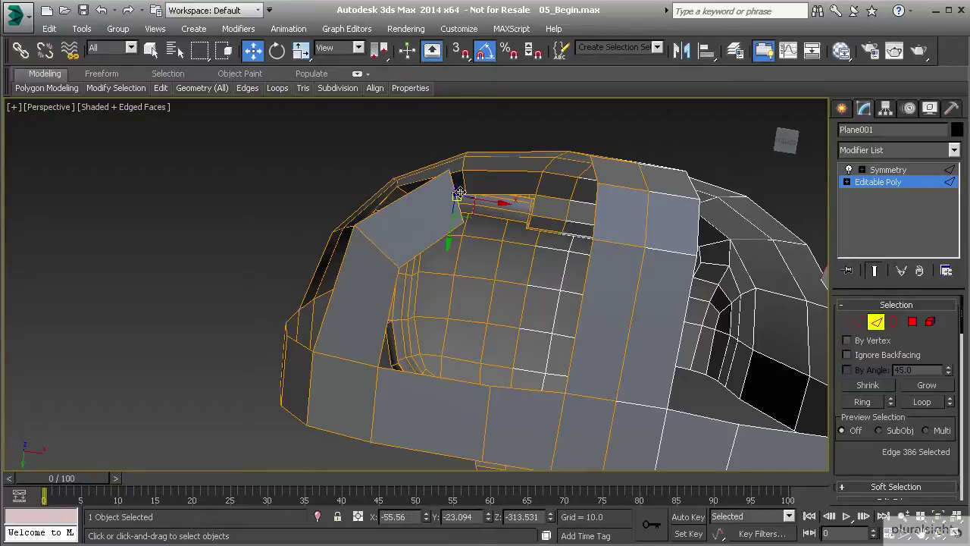
pyautogui.click(596, 218)
pyautogui.keyDown('alt'); pyautogui.moveTo(485, 216); pyautogui.dragTo(485, 250, button='middle'); pyautogui.keyUp('alt')
pyautogui.scroll(-4, 877, 459)
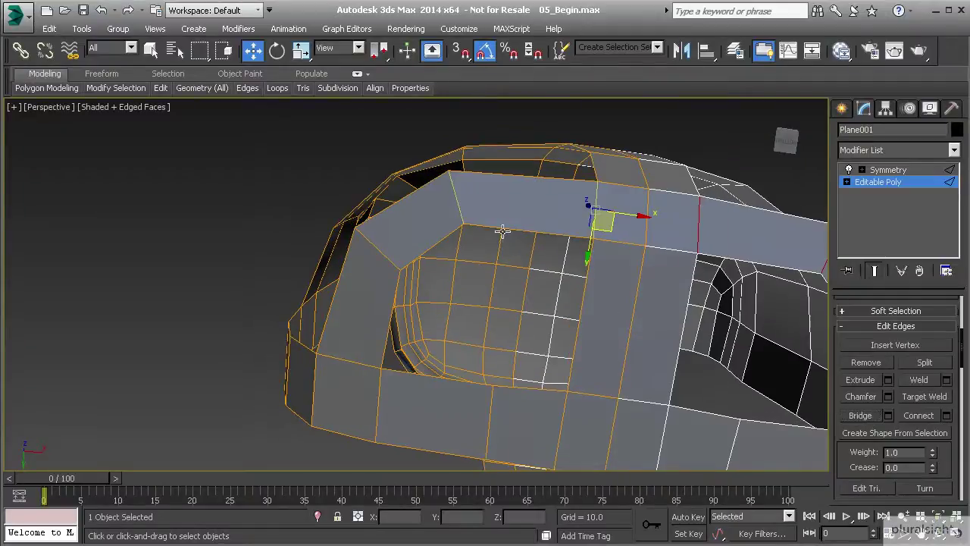
# Step: Shift the two cross edges of the curved strip slightly inward to smooth its arc between the straps
pyautogui.click(458, 200)
pyautogui.moveTo(465, 210); pyautogui.dragTo(485, 212)
pyautogui.click(384, 254)
pyautogui.moveTo(394, 260); pyautogui.dragTo(400, 261)
# Step: Bridge the facing side edges of the crossing straps across the neighbouring opening on the underside with 3 segments
pyautogui.keyDown('alt'); pyautogui.moveTo(478, 244); pyautogui.dragTo(453, 222, button='middle'); pyautogui.keyUp('alt')
pyautogui.keyDown('alt'); pyautogui.moveTo(556, 332); pyautogui.dragTo(500, 193, button='middle'); pyautogui.keyUp('alt')
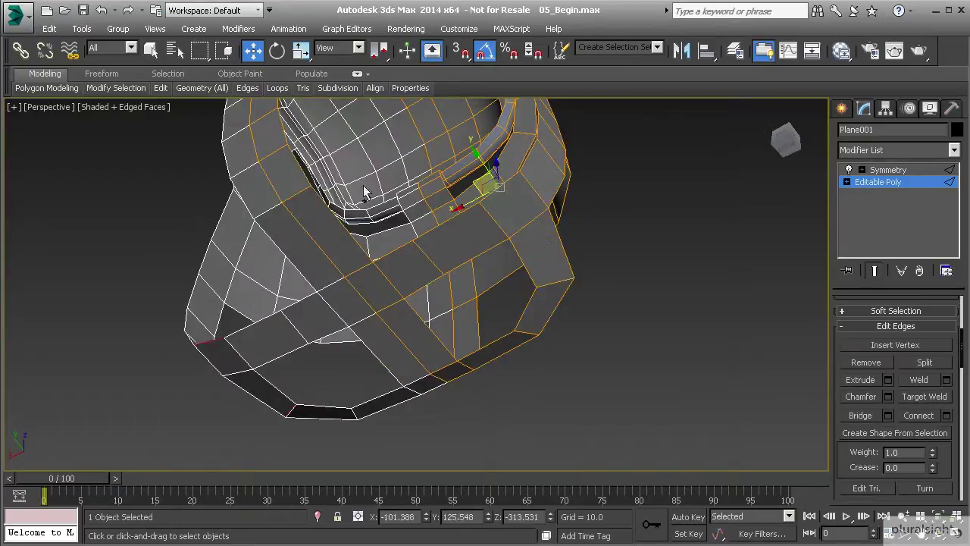
pyautogui.click(299, 167)
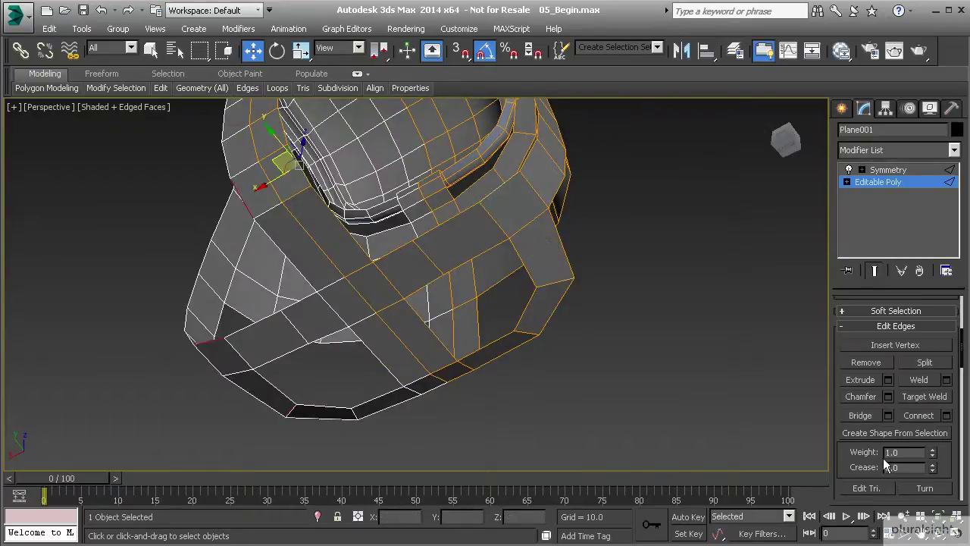
pyautogui.click(888, 415)
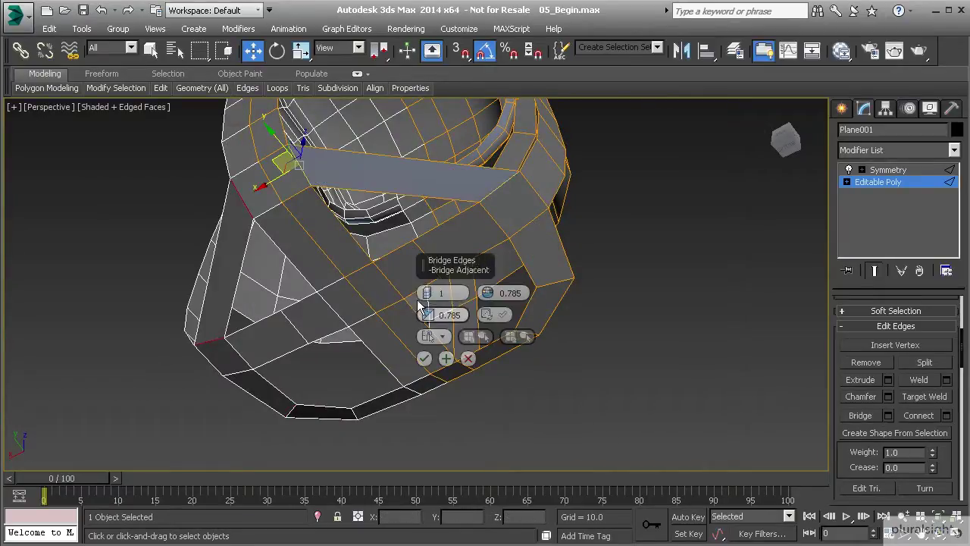
pyautogui.click(428, 290)
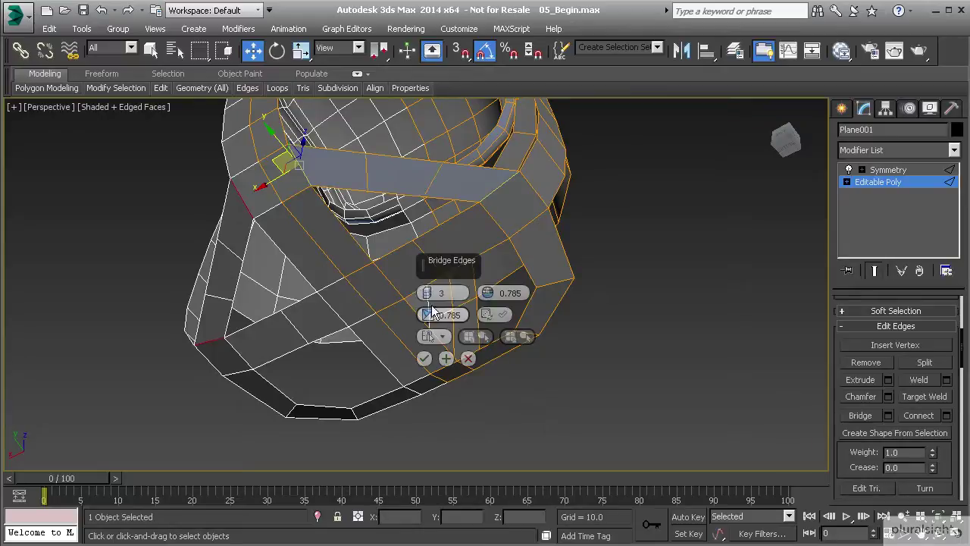
pyautogui.click(424, 358)
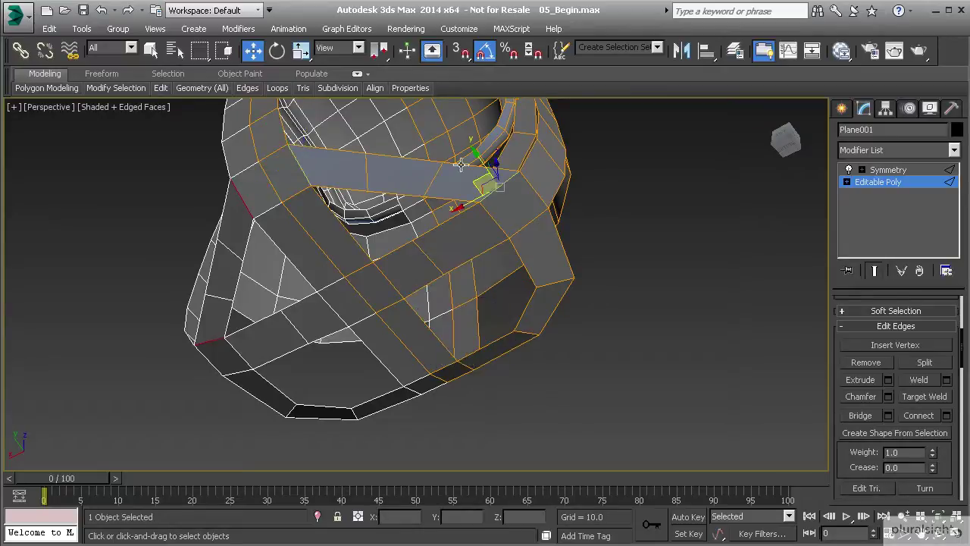
# Step: Move the outer vertices of the new three-segment bridge outward to round the bottom ring
pyautogui.keyDown('alt'); pyautogui.moveTo(416, 237); pyautogui.dragTo(385, 136, button='middle'); pyautogui.keyUp('alt')
pyautogui.press('4')
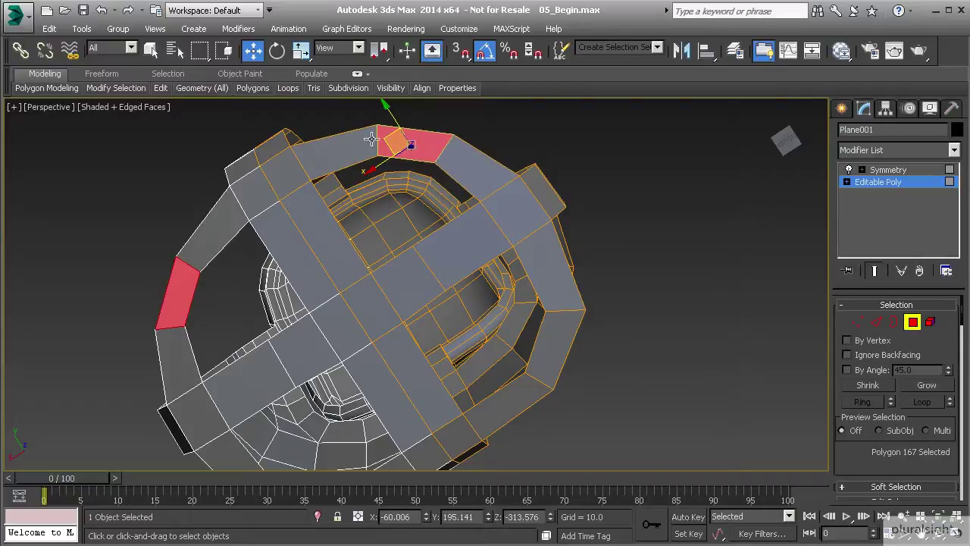
pyautogui.keyDown('alt'); pyautogui.moveTo(351, 189); pyautogui.dragTo(371, 186, button='middle'); pyautogui.keyUp('alt')
pyautogui.press('1')
pyautogui.click(343, 165)
pyautogui.moveTo(343, 165); pyautogui.dragTo(334, 153)
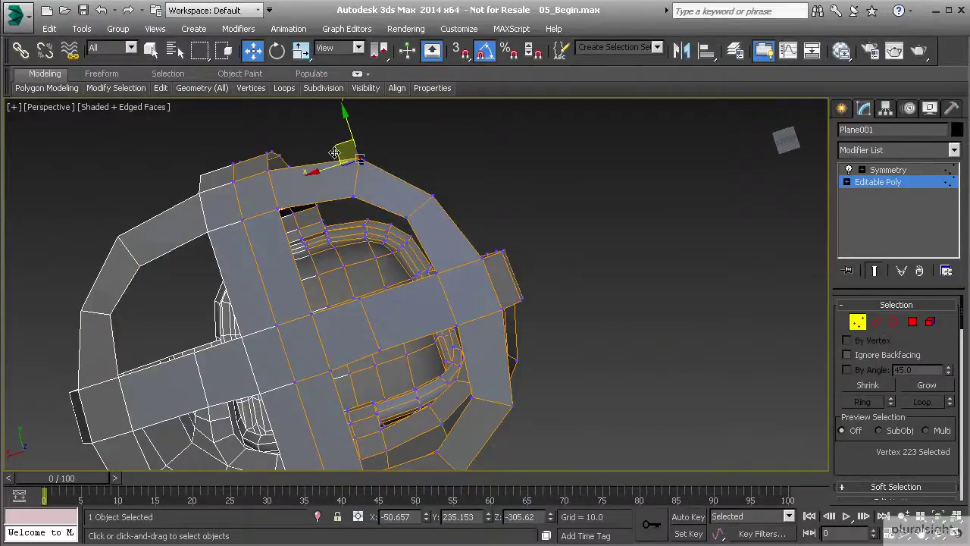
pyautogui.click(431, 197)
pyautogui.moveTo(406, 186); pyautogui.dragTo(412, 179)
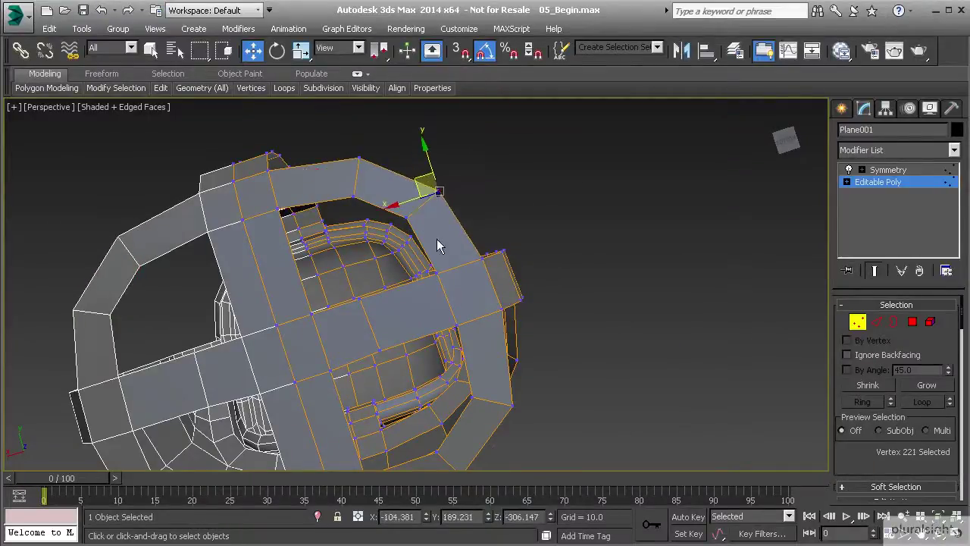
# Step: Select the facing inner edges of the two upright straps level with the panels' lowest row and start a Bridge between them
pyautogui.keyDown('alt'); pyautogui.moveTo(406, 234); pyautogui.dragTo(435, 296, button='middle'); pyautogui.keyUp('alt')
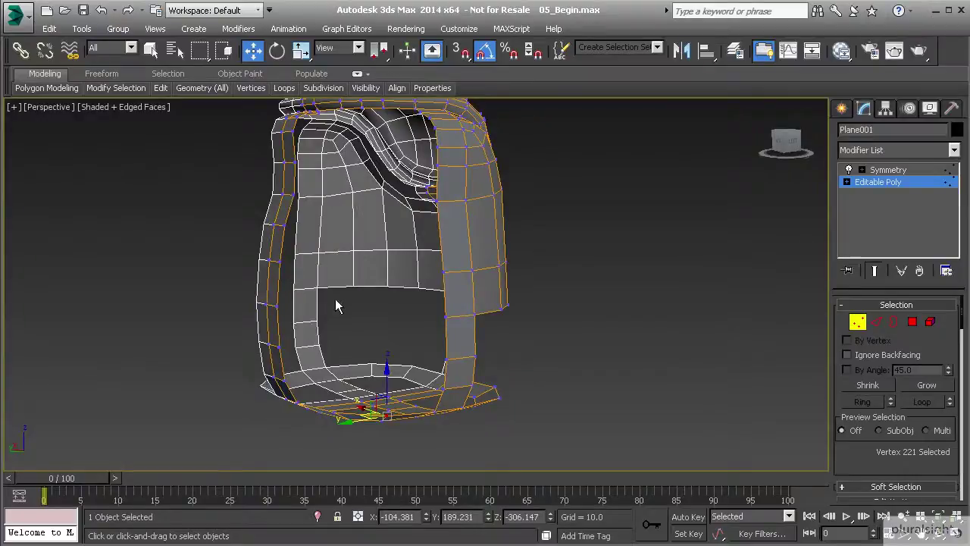
pyautogui.press('2')
pyautogui.click(445, 293)
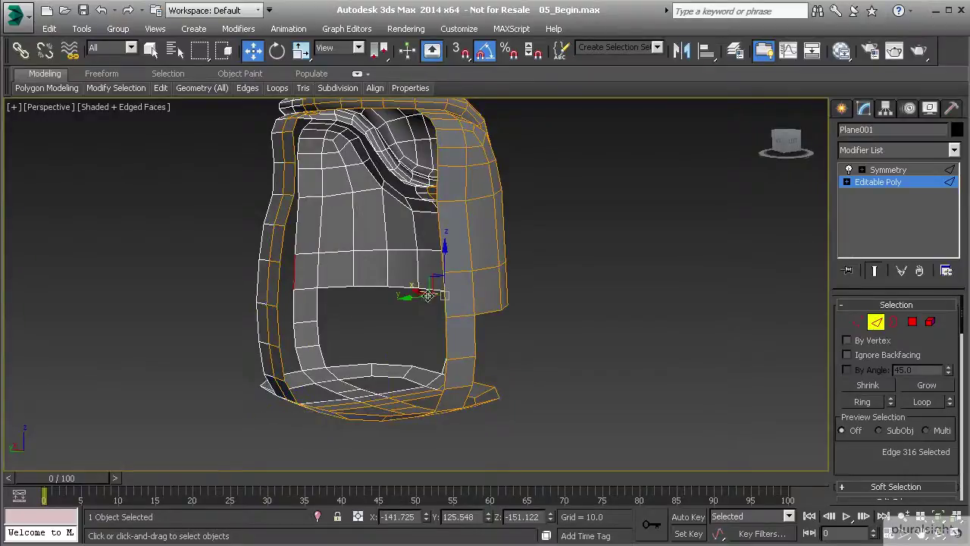
pyautogui.keyDown('ctrl'); pyautogui.click(277, 283); pyautogui.keyUp('ctrl')
pyautogui.keyDown('alt'); pyautogui.moveTo(279, 283); pyautogui.dragTo(449, 334, button='middle'); pyautogui.keyUp('alt')
pyautogui.scroll(2, 448, 334)
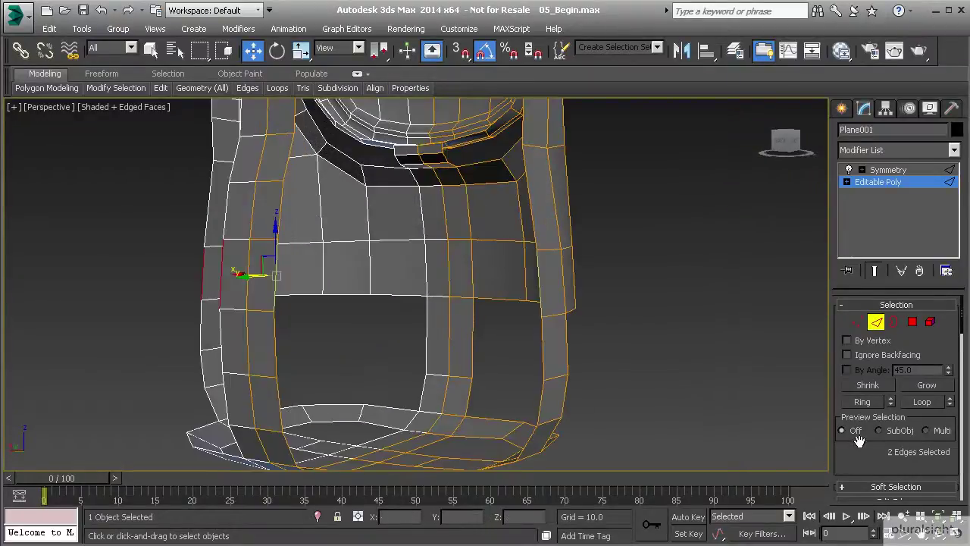
pyautogui.scroll(-5, 858, 439)
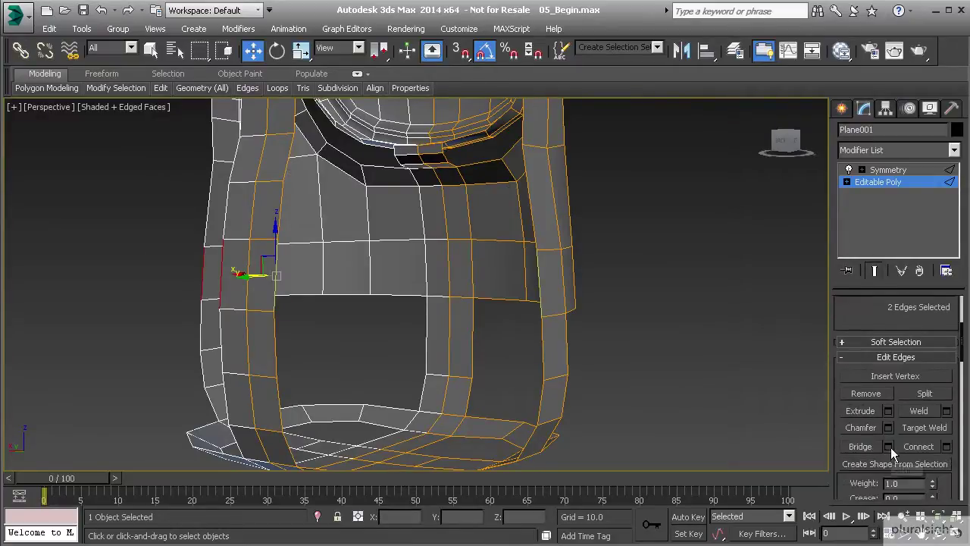
pyautogui.click(891, 447)
# Step: Set the bridge between the upright straps to 4 segments and apply it
pyautogui.keyDown('alt'); pyautogui.moveTo(366, 394); pyautogui.dragTo(350, 264, button='middle'); pyautogui.keyUp('alt')
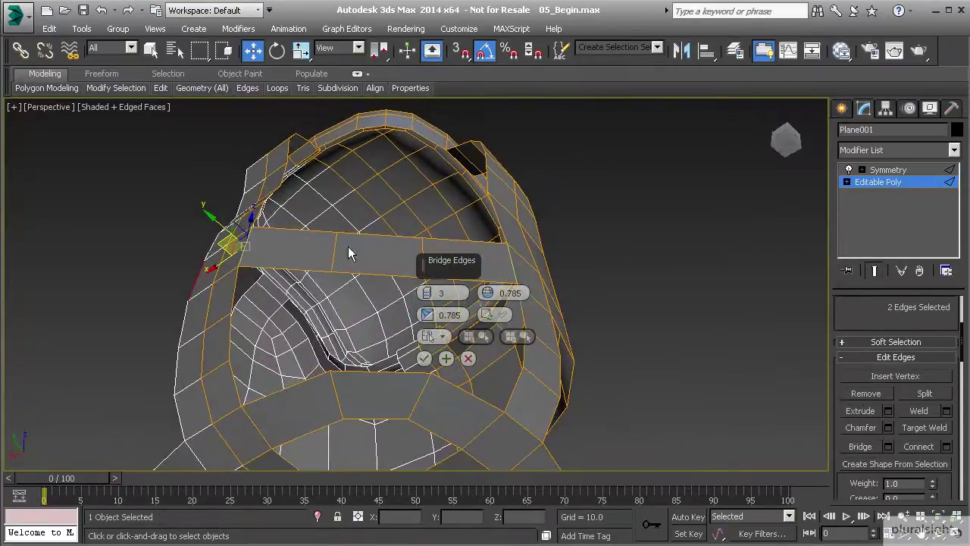
pyautogui.keyDown('alt'); pyautogui.moveTo(578, 313); pyautogui.dragTo(365, 294, button='middle'); pyautogui.keyUp('alt')
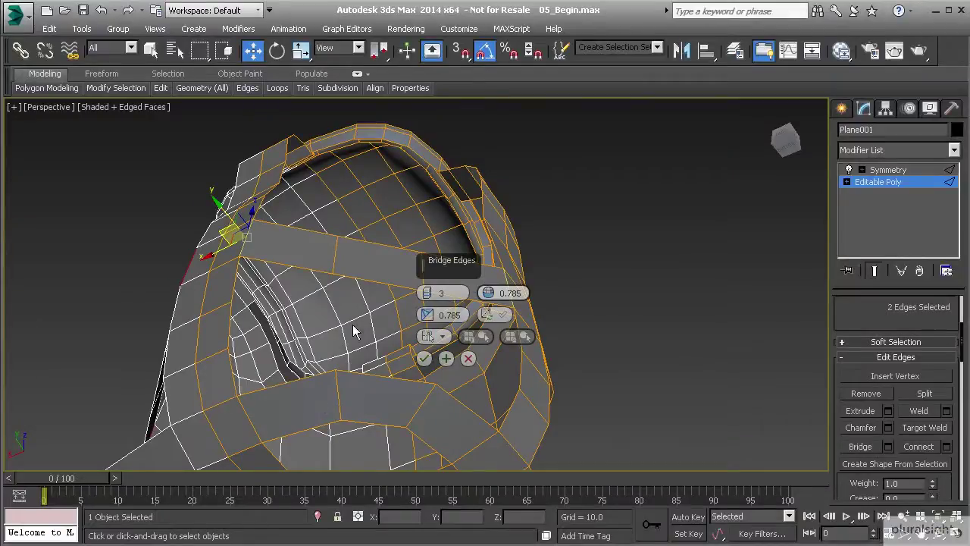
pyautogui.keyDown('alt'); pyautogui.moveTo(382, 255); pyautogui.dragTo(307, 315, button='middle'); pyautogui.keyUp('alt')
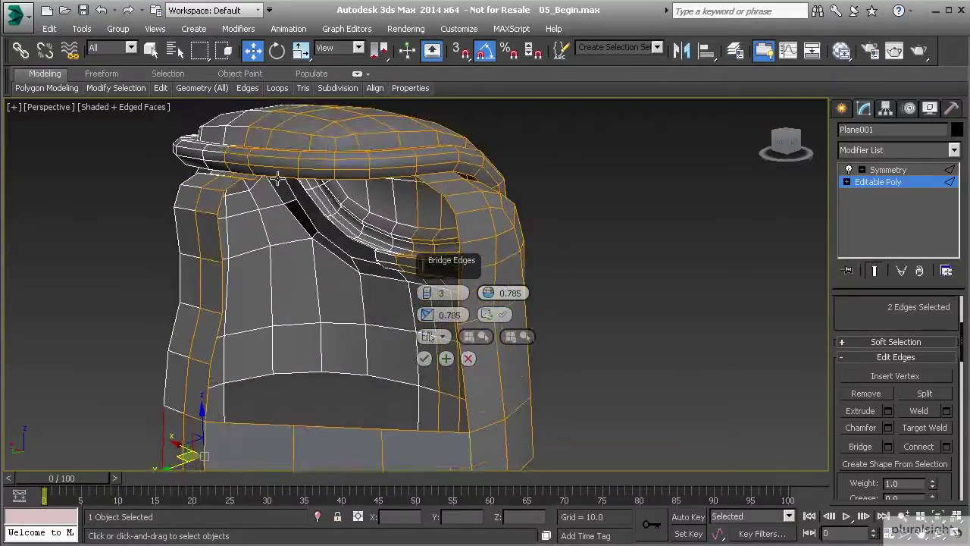
pyautogui.keyDown('alt'); pyautogui.moveTo(326, 346); pyautogui.dragTo(370, 286, button='middle'); pyautogui.keyUp('alt')
pyautogui.click(426, 291)
pyautogui.moveTo(306, 373); pyautogui.dragTo(318, 274, button='middle')
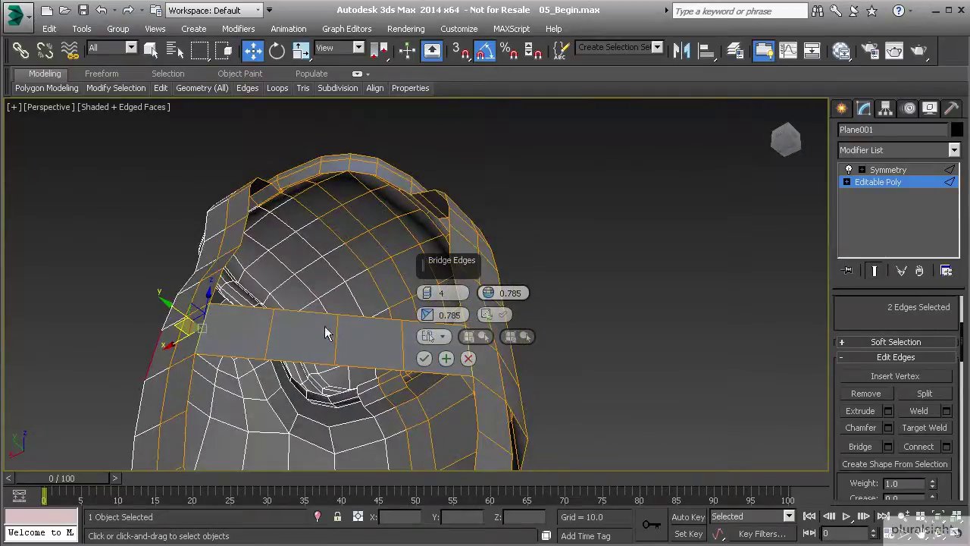
pyautogui.click(423, 357)
# Step: Move the cross edges of the new four-segment band outward so it curves around the mesh
pyautogui.keyDown('alt'); pyautogui.moveTo(409, 355); pyautogui.dragTo(265, 307, button='middle'); pyautogui.keyUp('alt')
pyautogui.click(276, 340)
pyautogui.moveTo(264, 307); pyautogui.dragTo(349, 319)
pyautogui.click(330, 362)
pyautogui.keyDown('alt'); pyautogui.moveTo(408, 383); pyautogui.dragTo(382, 374, button='middle'); pyautogui.keyUp('alt')
pyautogui.click(436, 348)
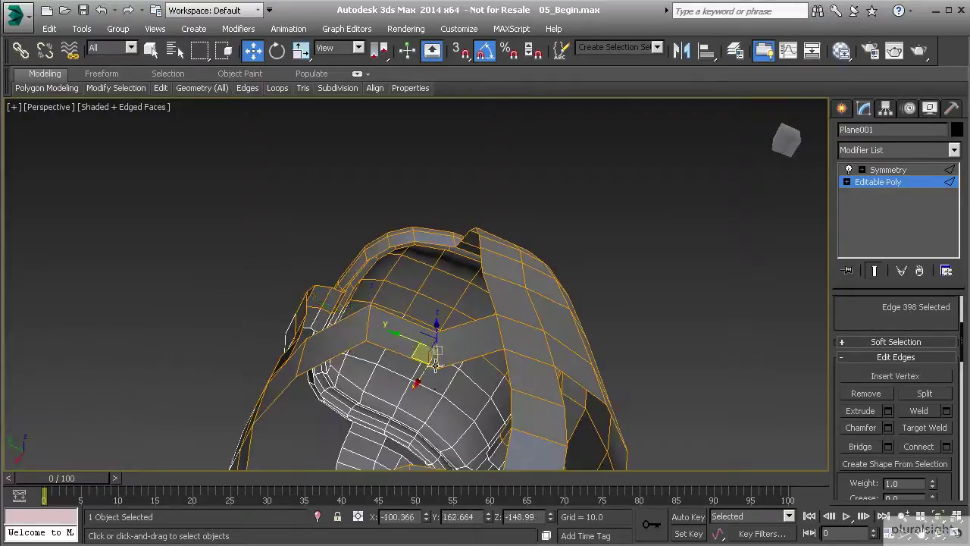
pyautogui.keyDown('alt'); pyautogui.moveTo(437, 348); pyautogui.dragTo(431, 338, button='middle'); pyautogui.keyUp('alt')
pyautogui.moveTo(409, 359); pyautogui.dragTo(406, 328)
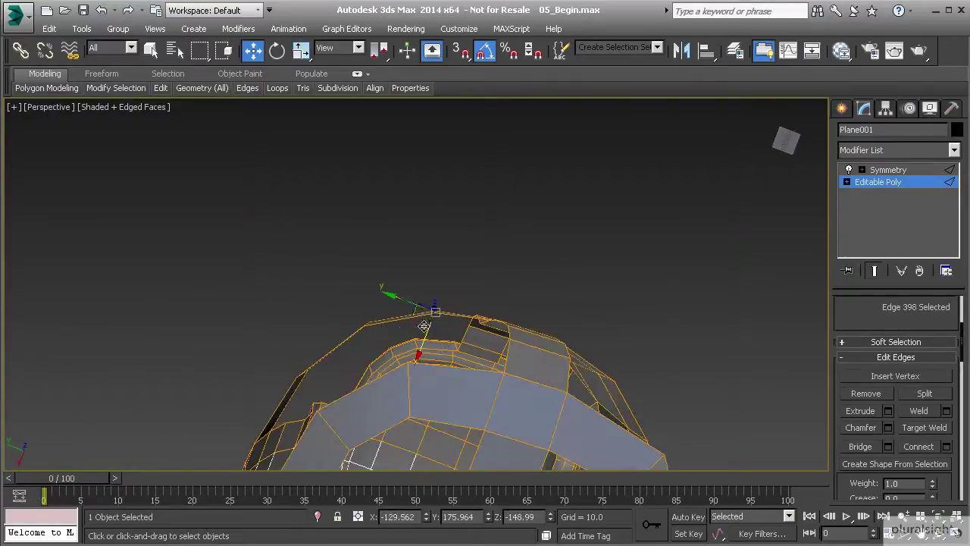
# Step: Examine the new band and the side panels it continues from different sides
pyautogui.keyDown('alt'); pyautogui.moveTo(352, 334); pyautogui.dragTo(416, 346, button='middle'); pyautogui.keyUp('alt')
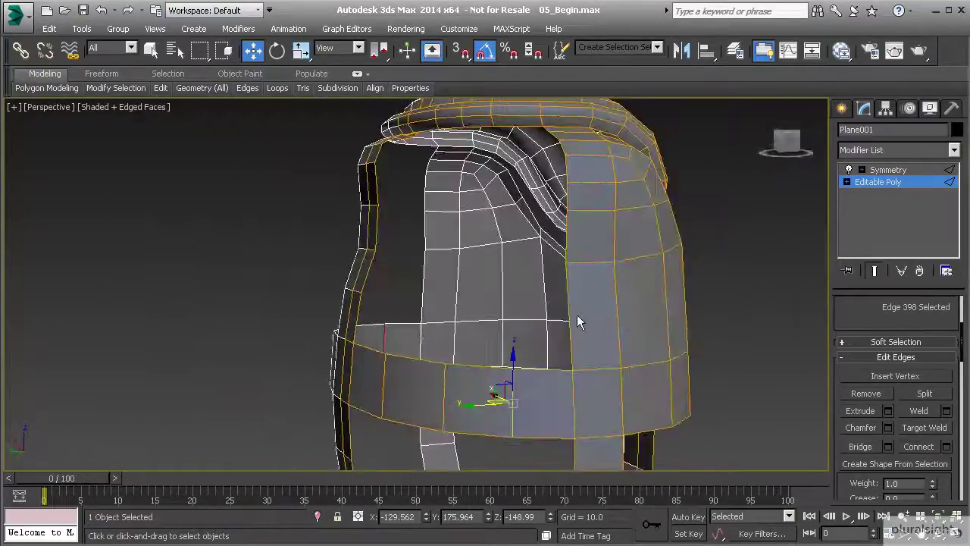
pyautogui.keyDown('alt'); pyautogui.moveTo(383, 292); pyautogui.dragTo(559, 319, button='middle'); pyautogui.keyUp('alt')
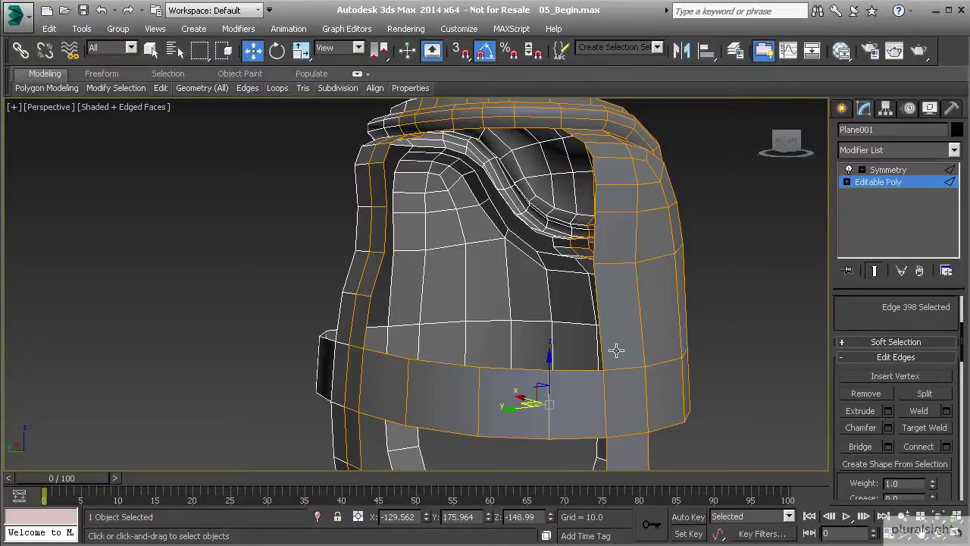
pyautogui.keyDown('alt'); pyautogui.moveTo(656, 274); pyautogui.dragTo(518, 310, button='middle'); pyautogui.keyUp('alt')
pyautogui.keyDown('alt'); pyautogui.moveTo(660, 303); pyautogui.dragTo(617, 305, button='middle'); pyautogui.keyUp('alt')
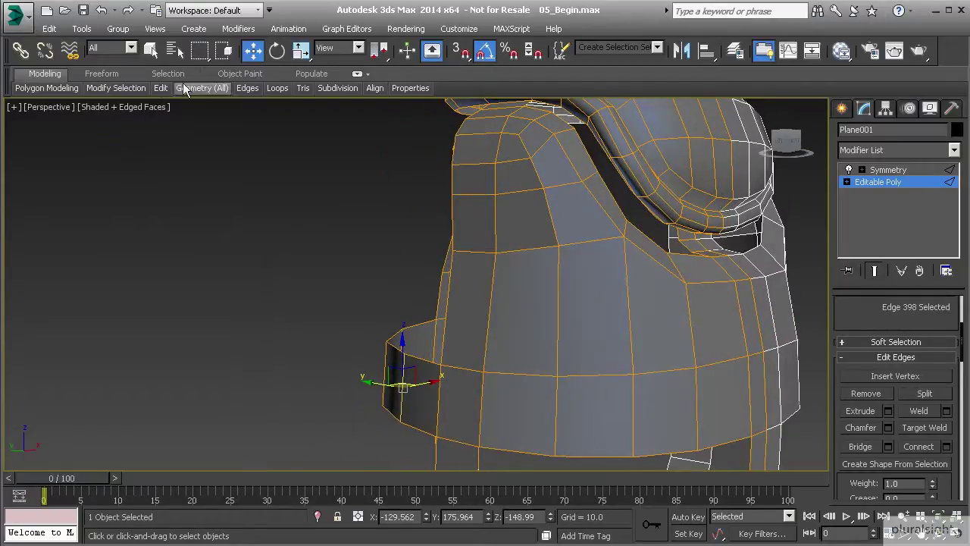
# Step: Hide the modeling ribbon and show it again
pyautogui.moveTo(159, 90)
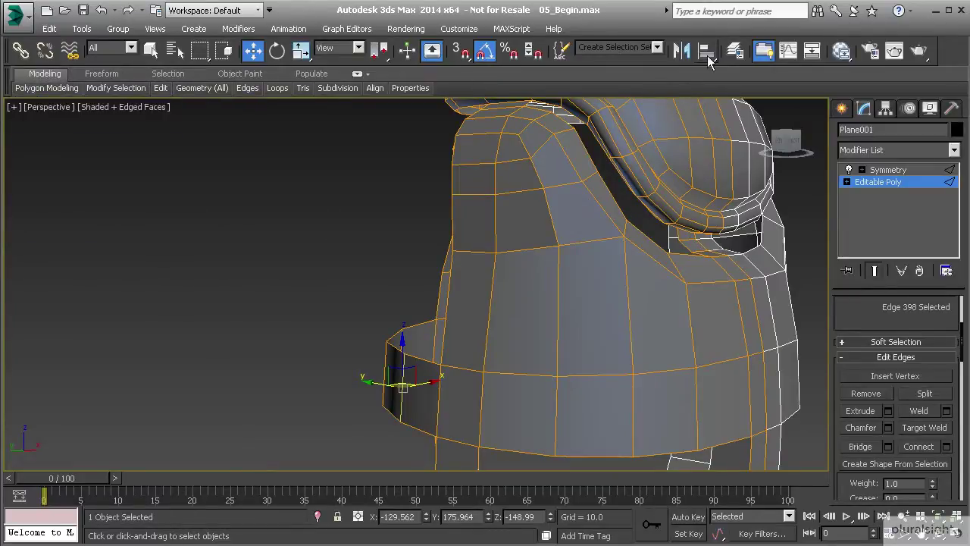
pyautogui.click(765, 52)
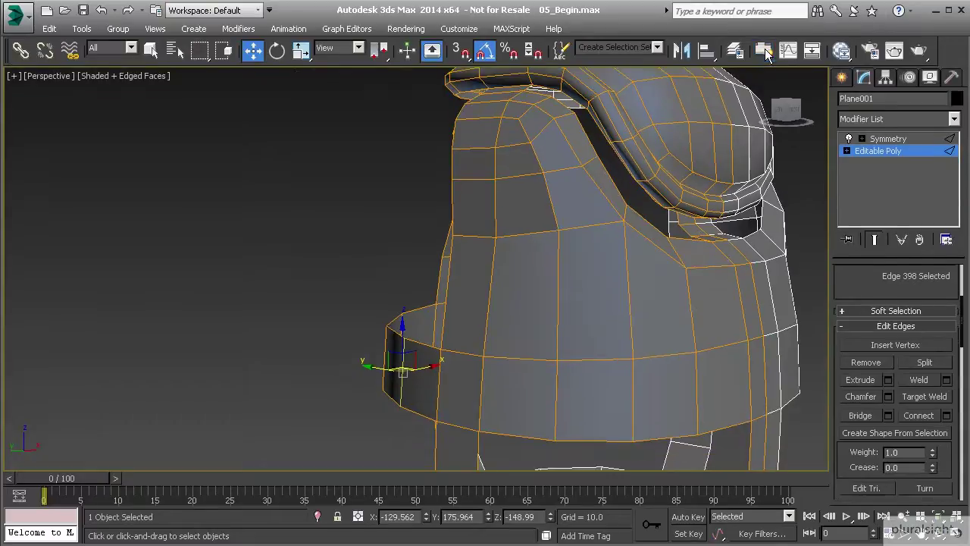
pyautogui.click(765, 52)
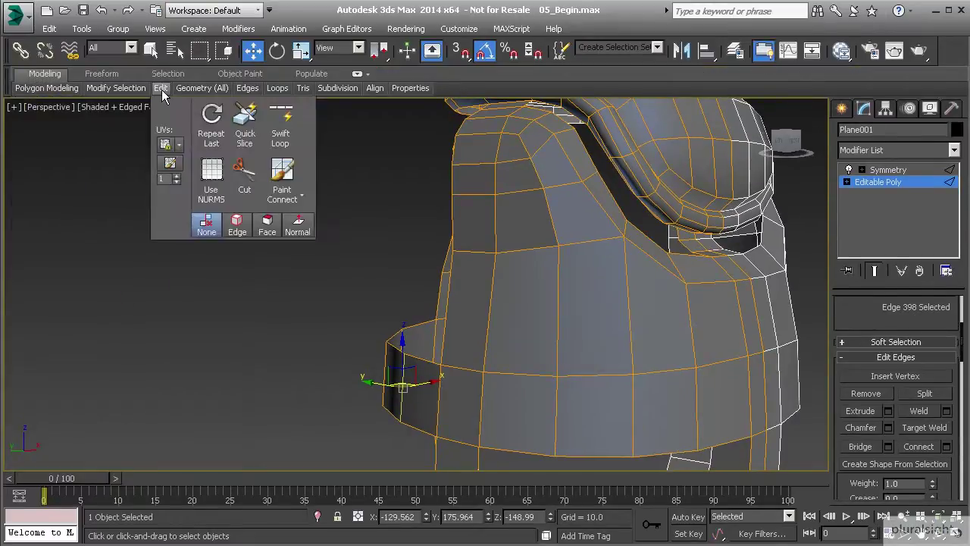
# Step: Insert a horizontal edge loop with Swift Loop across the tall side panel row just above the surrounding band
pyautogui.click(277, 131)
pyautogui.moveTo(541, 323)
pyautogui.mouseDown()
pyautogui.moveTo(520, 316)
pyautogui.moveTo(533, 321)
pyautogui.moveTo(548, 308)
pyautogui.mouseUp()
pyautogui.keyDown('alt'); pyautogui.moveTo(548, 307); pyautogui.dragTo(526, 307, button='middle'); pyautogui.keyUp('alt')
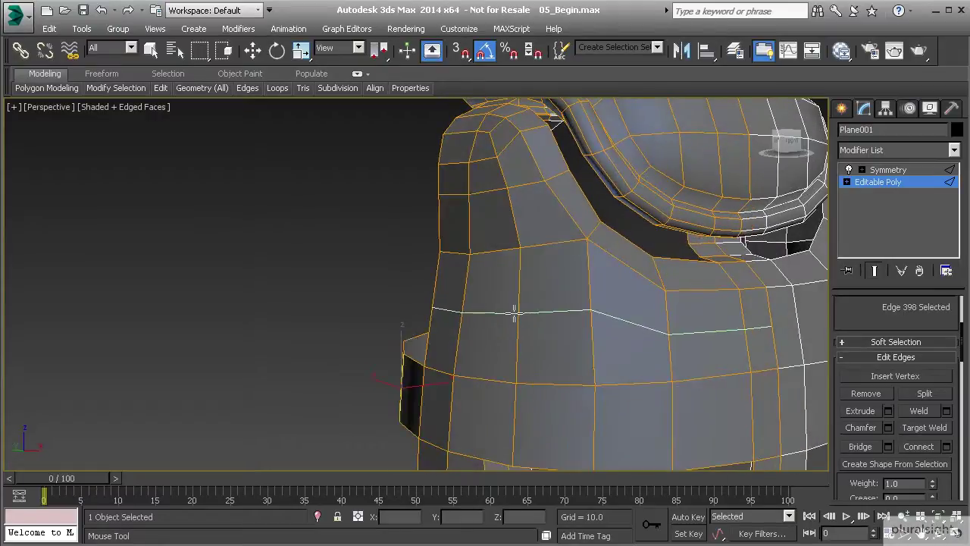
pyautogui.moveTo(514, 310); pyautogui.dragTo(515, 313)
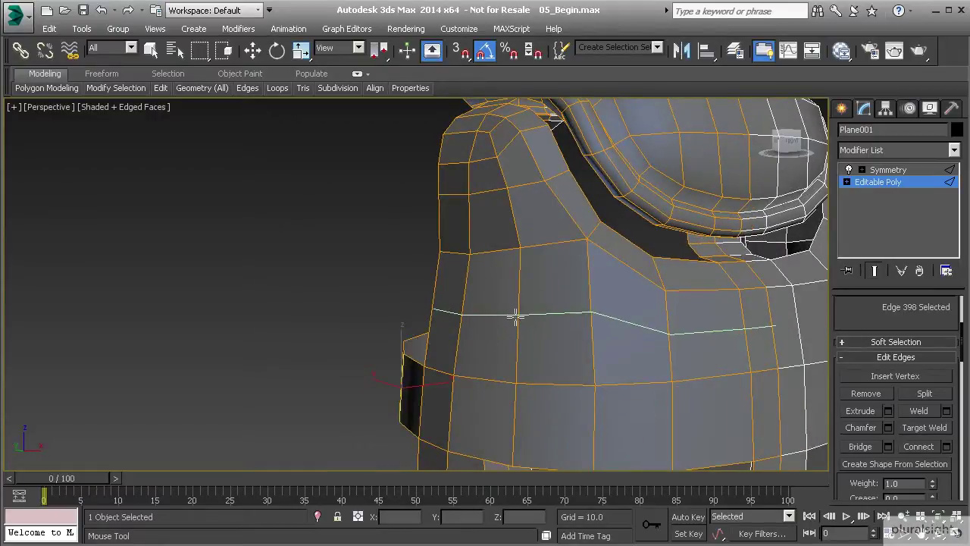
pyautogui.click(515, 316)
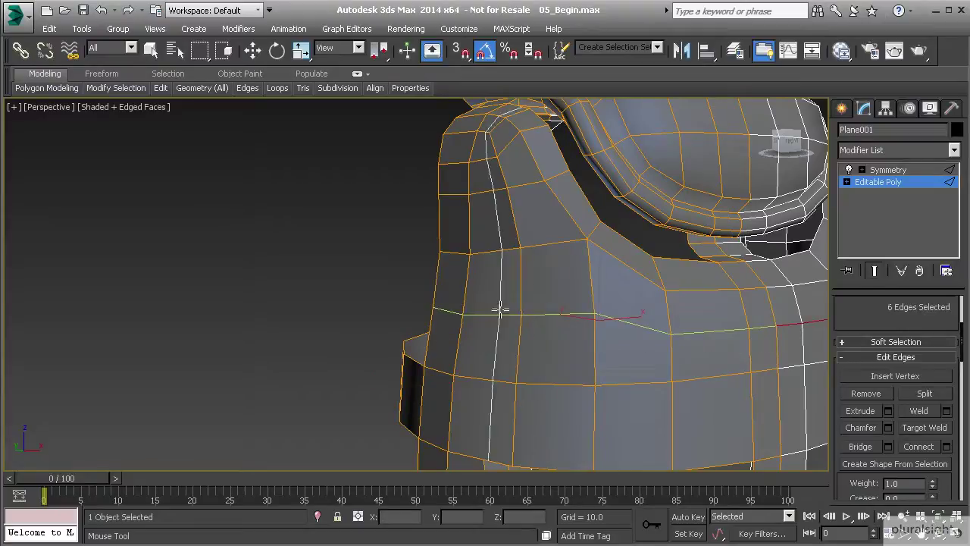
pyautogui.keyDown('alt'); pyautogui.moveTo(582, 322); pyautogui.dragTo(673, 322, button='middle'); pyautogui.keyUp('alt')
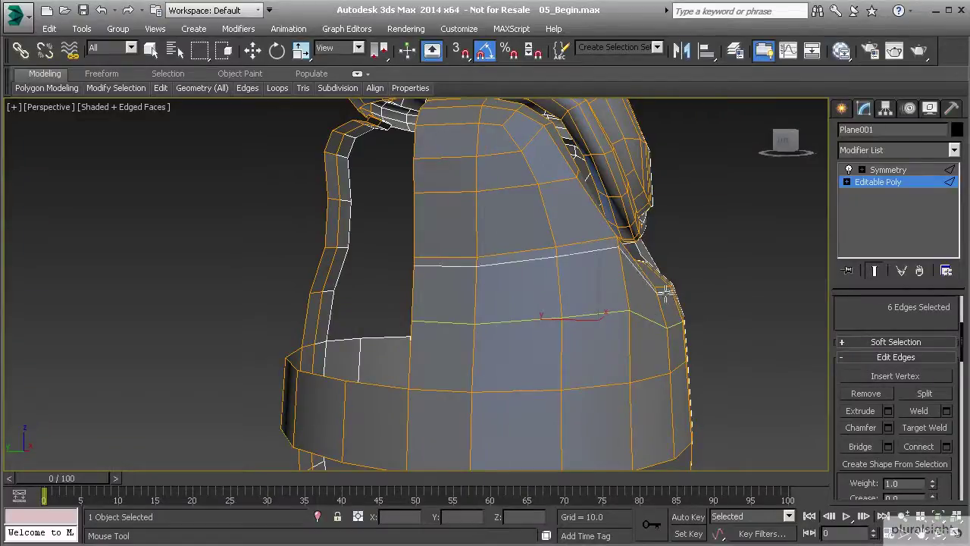
pyautogui.keyDown('alt'); pyautogui.moveTo(637, 356); pyautogui.dragTo(639, 292, button='middle'); pyautogui.keyUp('alt')
pyautogui.keyDown('alt'); pyautogui.moveTo(645, 336); pyautogui.dragTo(543, 300, button='middle'); pyautogui.keyUp('alt')
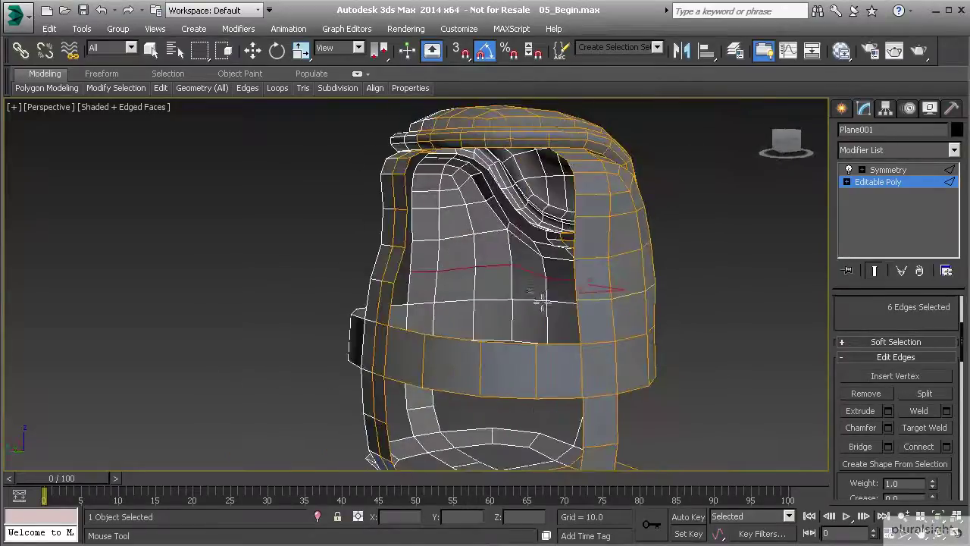
pyautogui.press('w')
# Step: Bridge the facing edges at the tops of the two upright straps, just below the cap's rim, with 4 segments
pyautogui.keyDown('alt'); pyautogui.moveTo(427, 222); pyautogui.dragTo(443, 241, button='middle'); pyautogui.keyUp('alt')
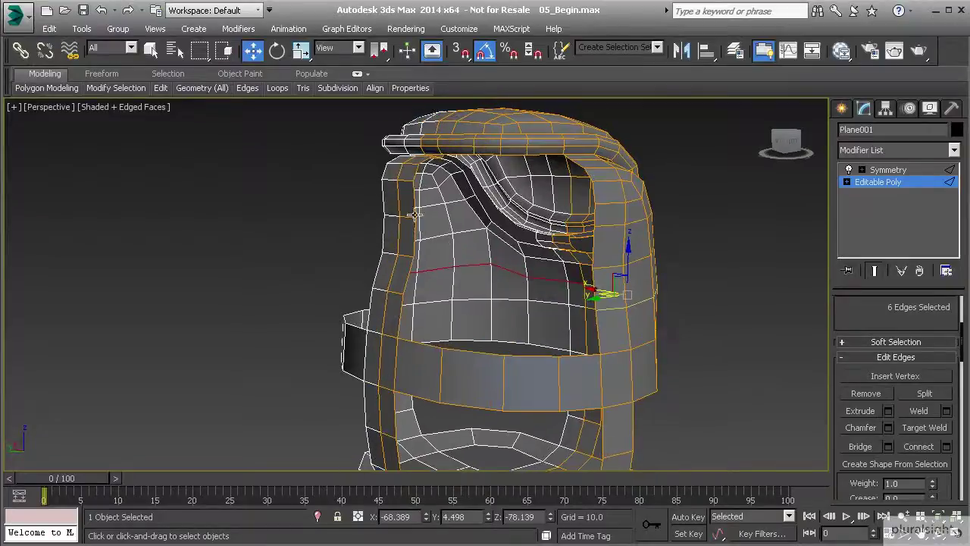
pyautogui.scroll(5, 507, 235)
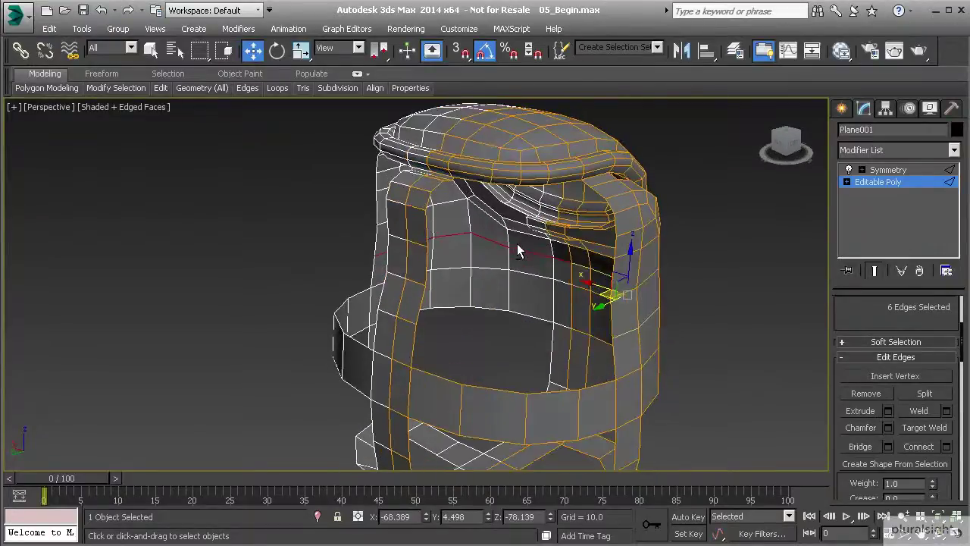
pyautogui.moveTo(520, 250); pyautogui.dragTo(514, 241, button='middle')
pyautogui.scroll(-3, 518, 241)
pyautogui.keyDown('alt'); pyautogui.moveTo(599, 161); pyautogui.dragTo(607, 259, button='middle'); pyautogui.keyUp('alt')
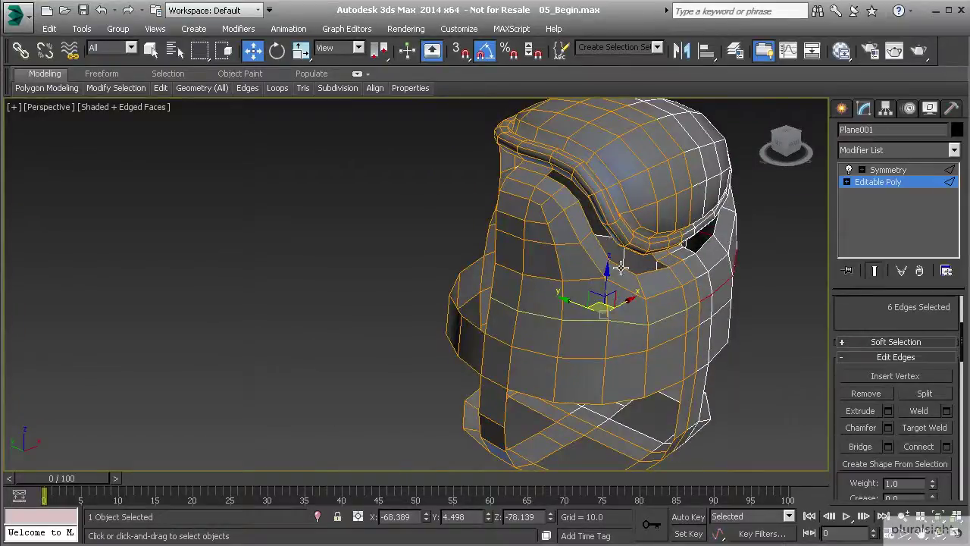
pyautogui.keyDown('alt'); pyautogui.moveTo(489, 179); pyautogui.dragTo(603, 219, button='middle'); pyautogui.keyUp('alt')
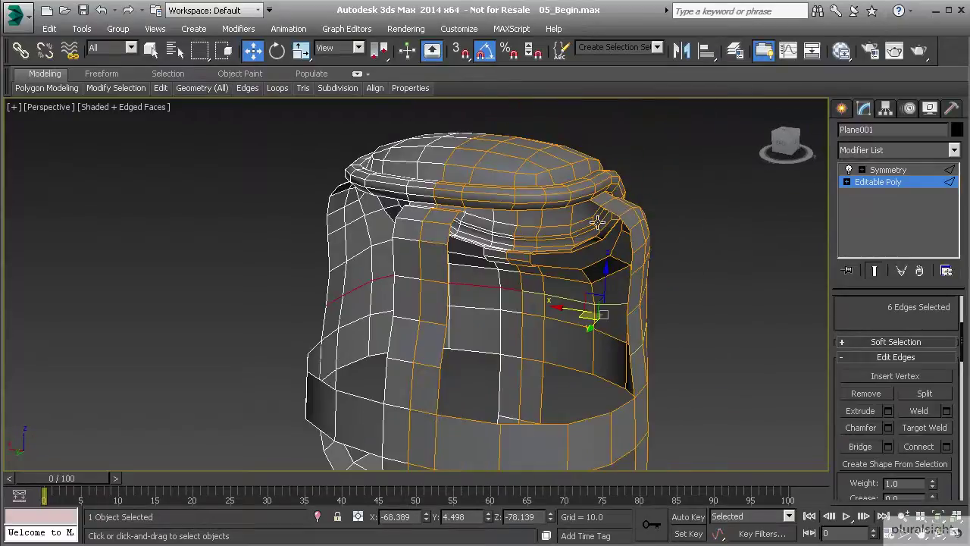
pyautogui.click(455, 219)
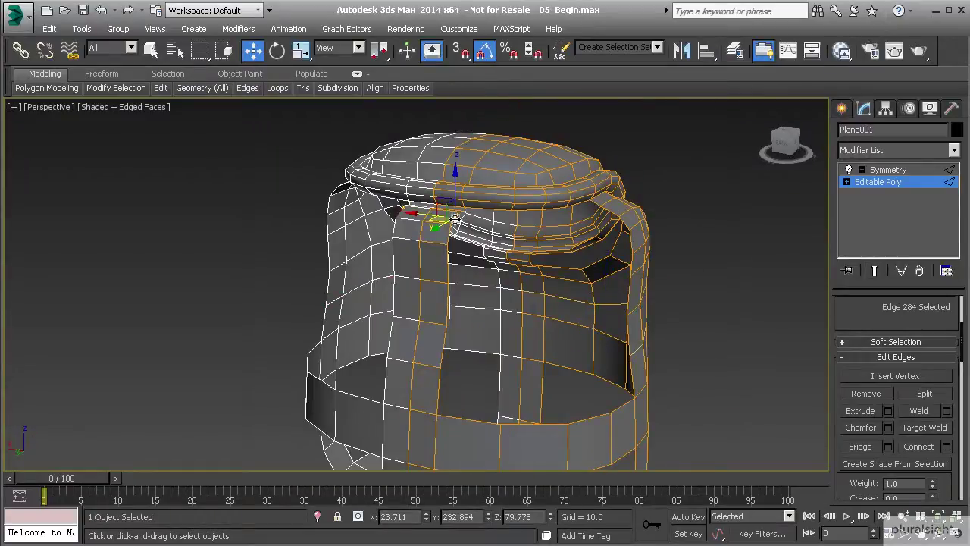
pyautogui.keyDown('ctrl'); pyautogui.click(612, 213); pyautogui.keyUp('ctrl')
pyautogui.keyDown('alt'); pyautogui.moveTo(612, 213); pyautogui.dragTo(591, 243, button='middle'); pyautogui.keyUp('alt')
pyautogui.click(888, 446)
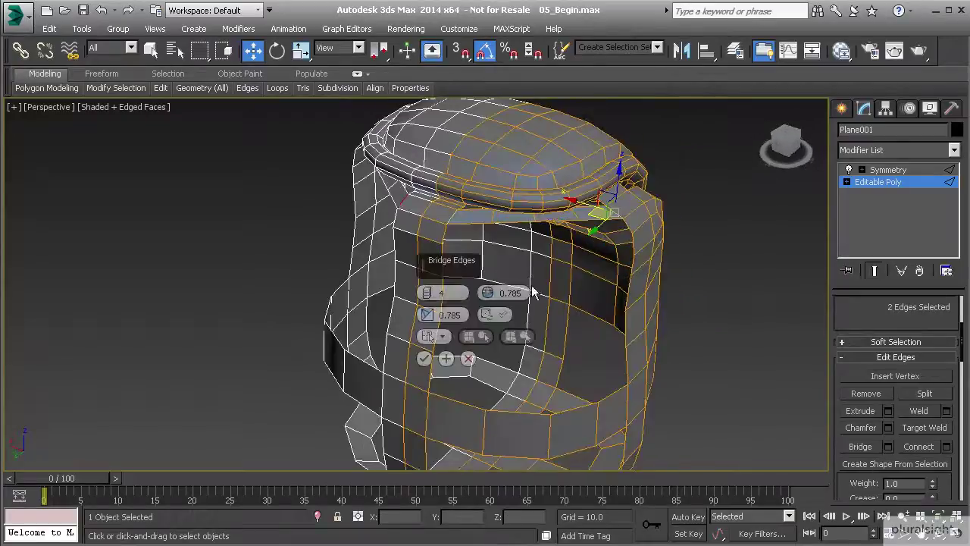
pyautogui.click(429, 359)
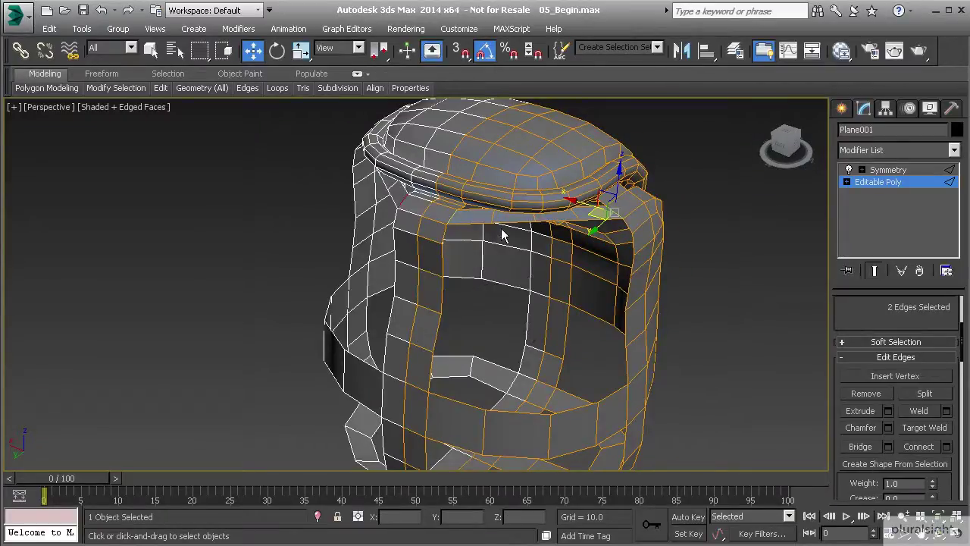
# Step: Move the middle polygon of the new top bridge outward, away from the cap's rim
pyautogui.press('4')
pyautogui.click(501, 222)
pyautogui.keyDown('alt'); pyautogui.moveTo(501, 222); pyautogui.dragTo(515, 258, button='middle'); pyautogui.keyUp('alt')
pyautogui.moveTo(491, 221); pyautogui.dragTo(500, 237)
# Step: Move the cross edges of the top bridge outward so the strip curves evenly below the cap's rim
pyautogui.press('2')
pyautogui.click(574, 212)
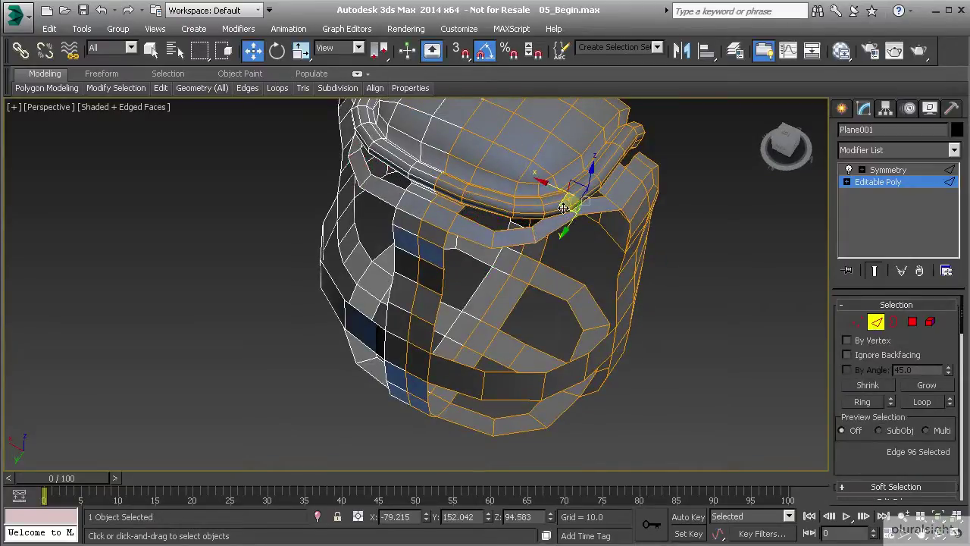
pyautogui.scroll(8, 568, 224)
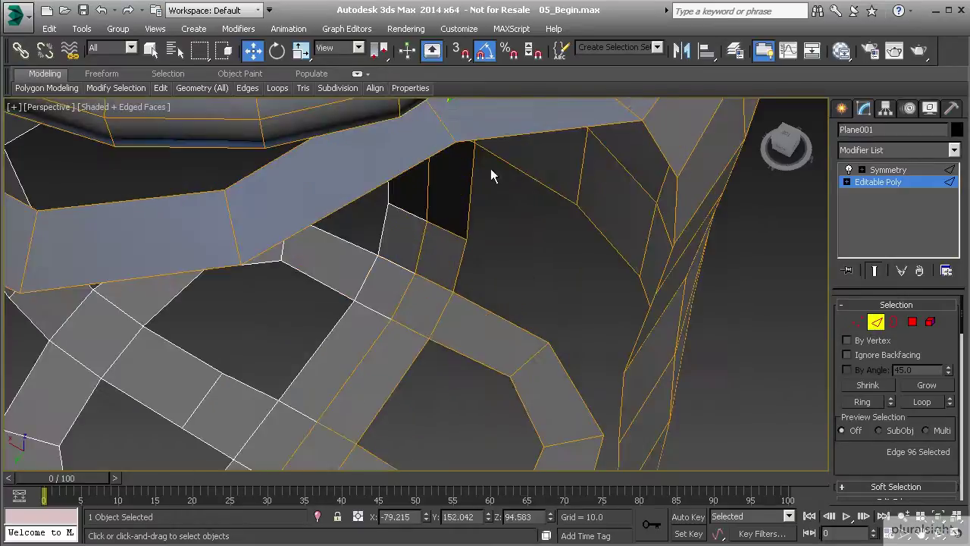
pyautogui.click(458, 196)
pyautogui.scroll(-8, 454, 198)
pyautogui.moveTo(437, 199); pyautogui.dragTo(398, 229)
pyautogui.click(420, 222)
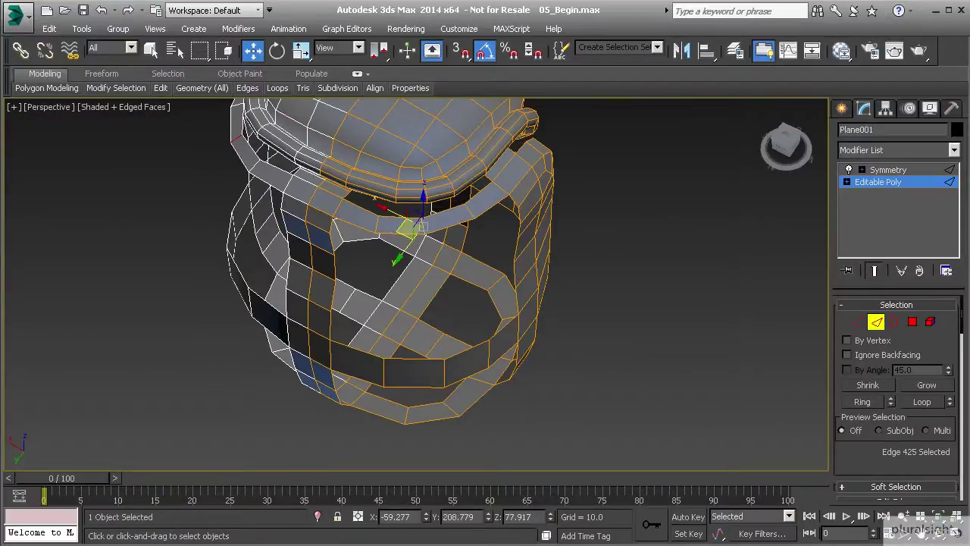
# Step: Turn off Show Cage in the subdivision surface settings, select edges on the cap to compare, and turn Show Cage back on
pyautogui.press('alt')
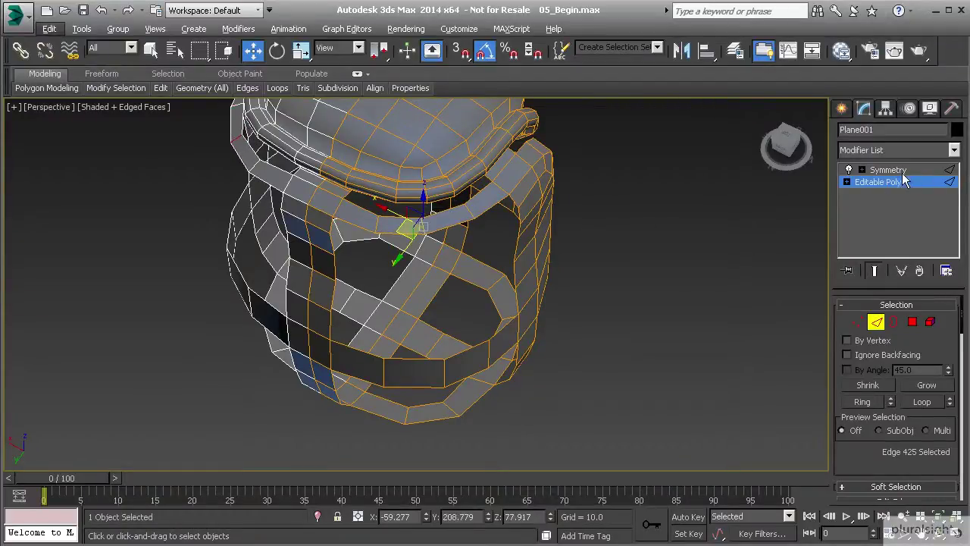
pyautogui.keyDown('alt'); pyautogui.moveTo(537, 195); pyautogui.dragTo(500, 243, button='middle'); pyautogui.keyUp('alt')
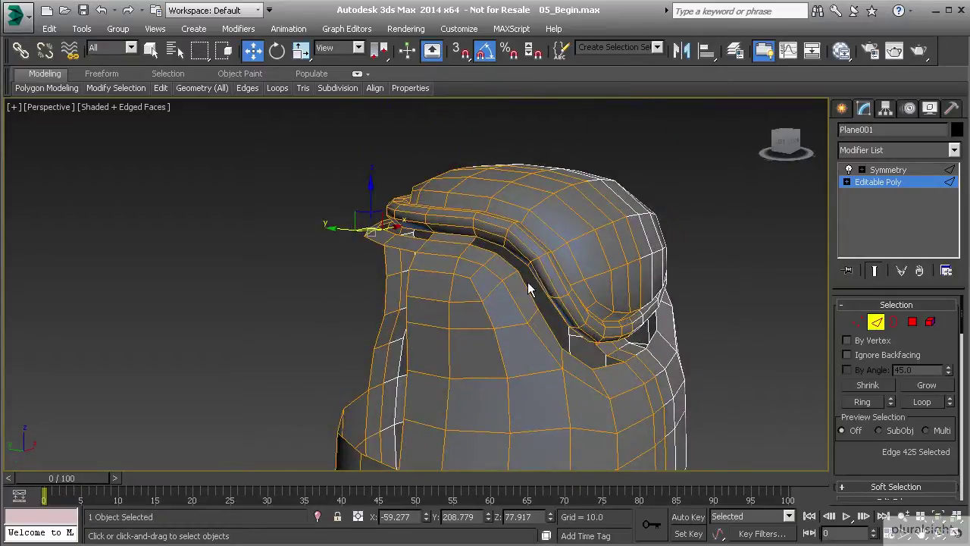
pyautogui.click(505, 201)
pyautogui.keyDown('alt'); pyautogui.moveTo(526, 212); pyautogui.dragTo(521, 224, button='middle'); pyautogui.keyUp('alt')
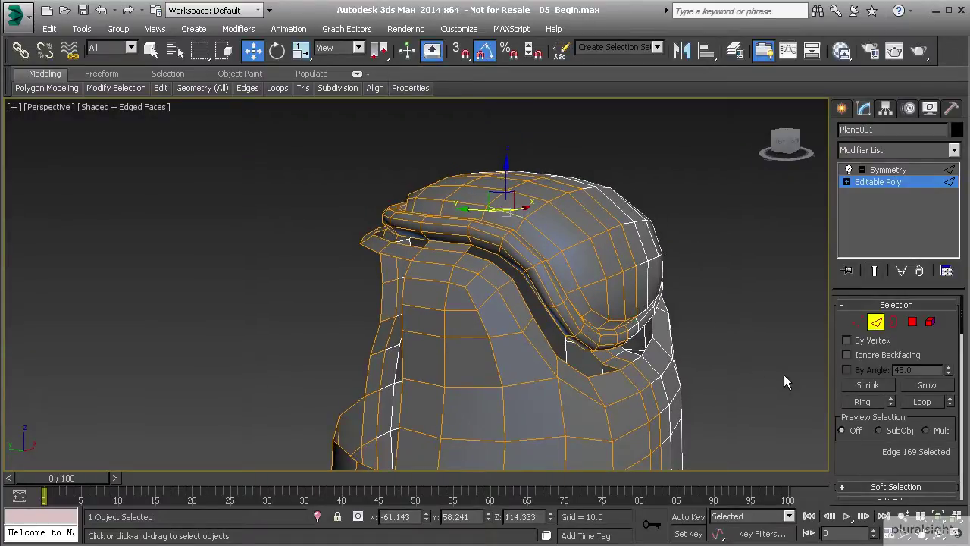
pyautogui.scroll(-5, 866, 462)
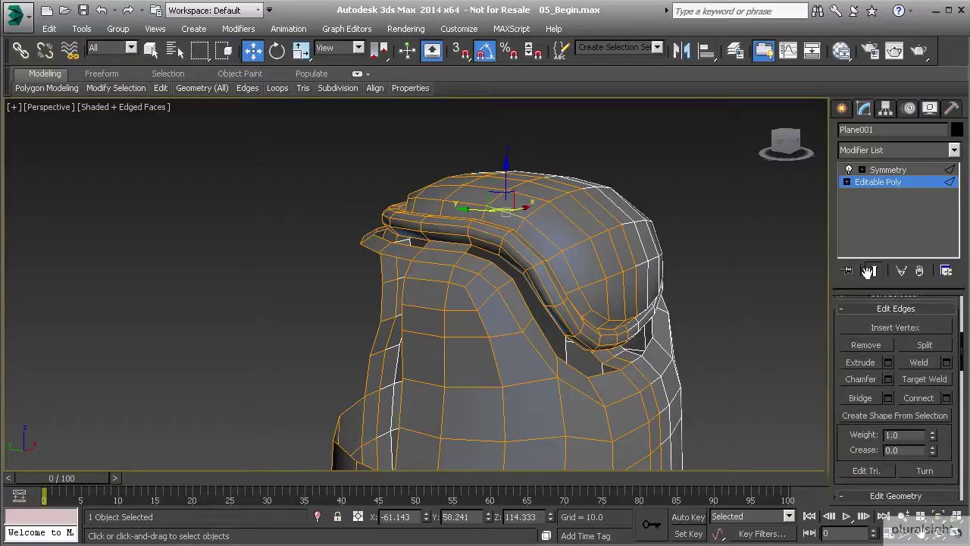
pyautogui.scroll(-10, 885, 372)
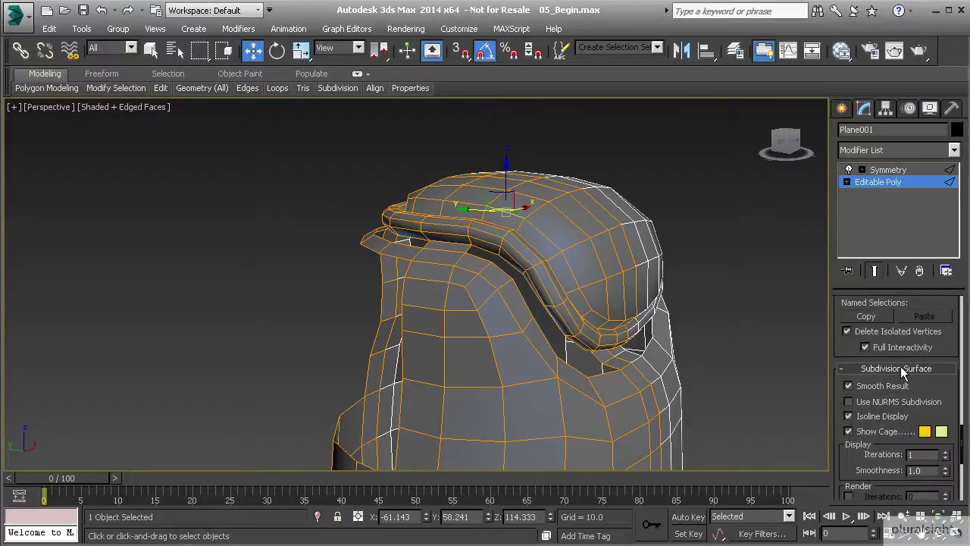
pyautogui.scroll(-1, 876, 410)
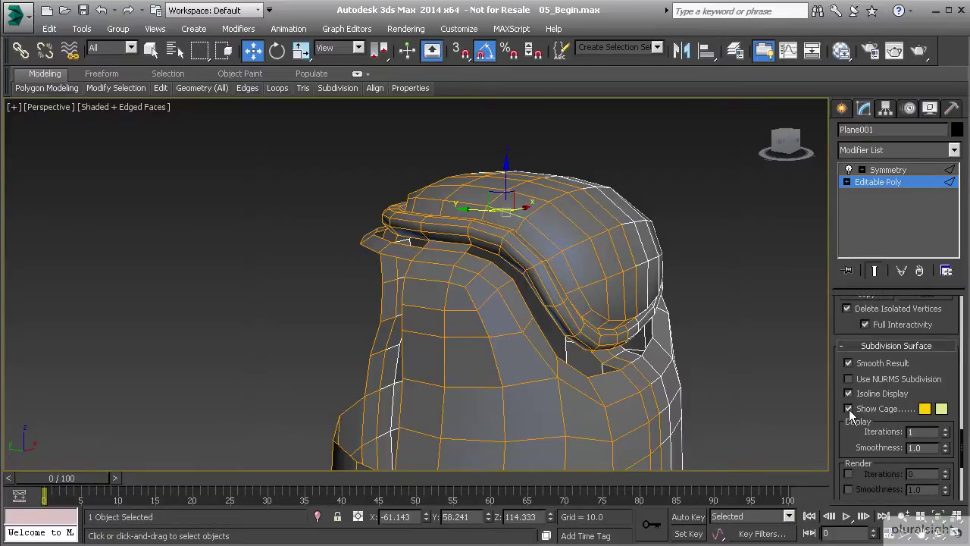
pyautogui.click(849, 409)
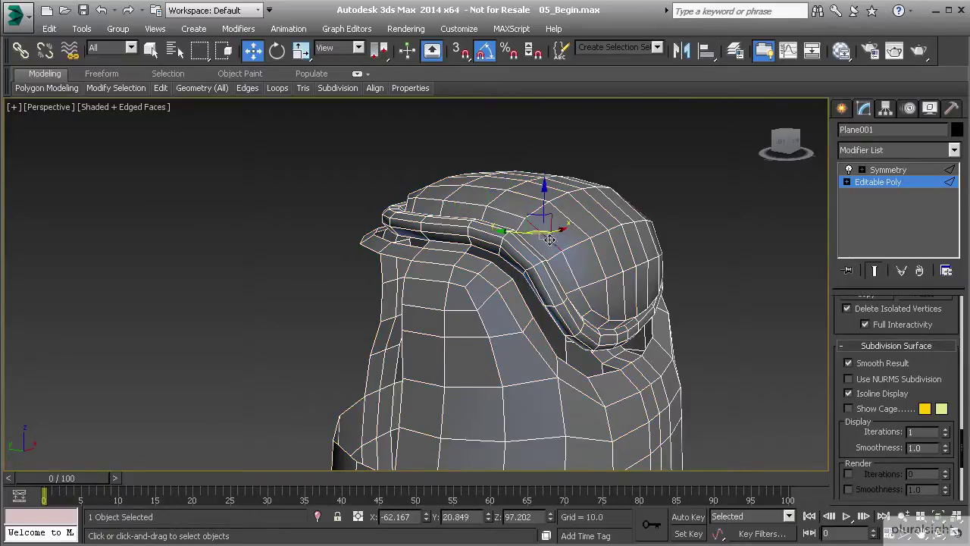
pyautogui.click(566, 262)
pyautogui.click(509, 215)
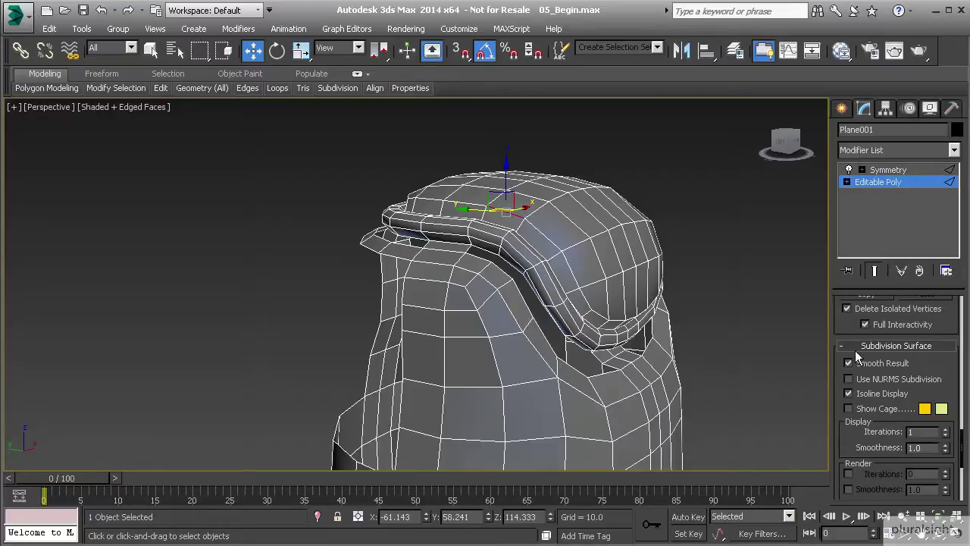
pyautogui.click(848, 409)
# Step: Change the cage's unselected edge color to bright cyan
pyautogui.click(925, 409)
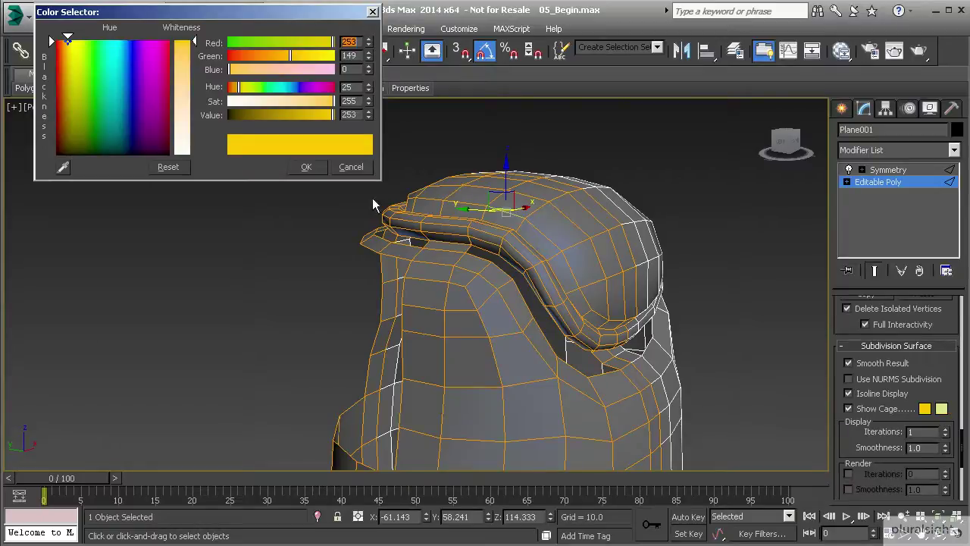
pyautogui.moveTo(127, 88)
pyautogui.mouseDown()
pyautogui.moveTo(132, 45)
pyautogui.moveTo(113, 40)
pyautogui.mouseUp()
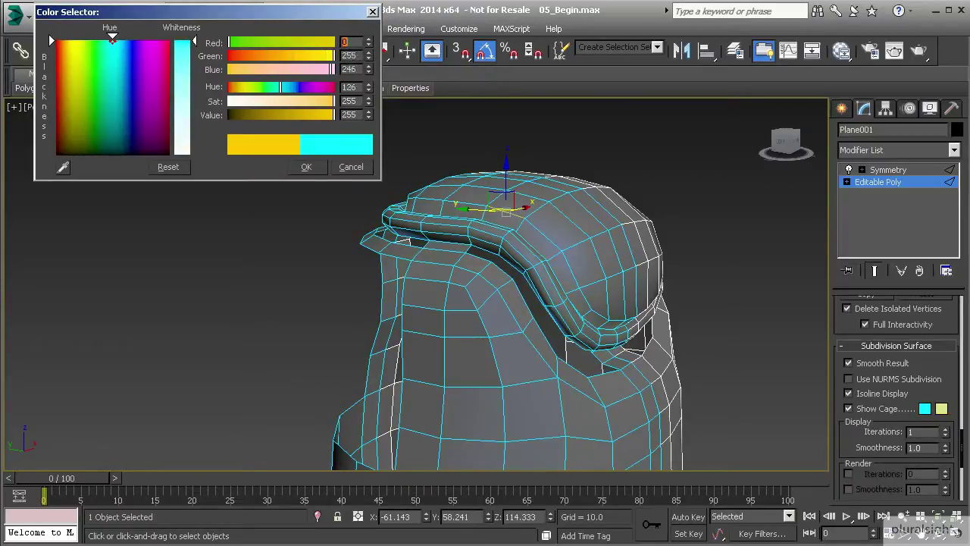
pyautogui.click(303, 167)
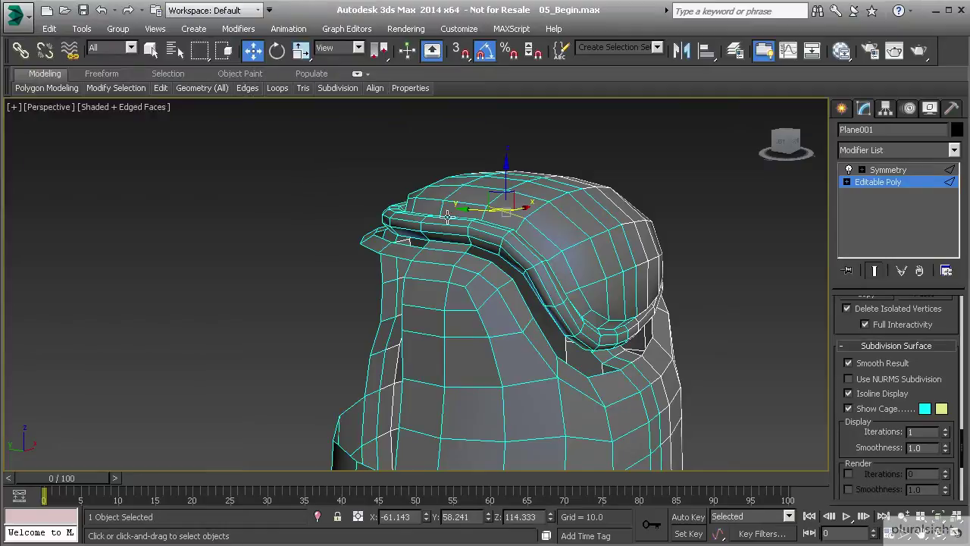
# Step: Change the cage's selected edge color to pure red with RGB 255, 0, 0
pyautogui.click(941, 409)
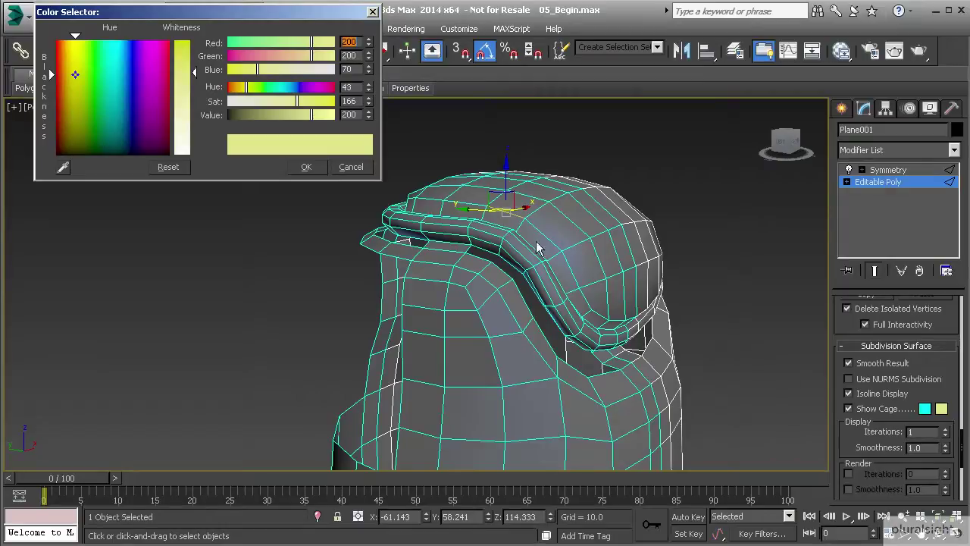
pyautogui.moveTo(118, 107); pyautogui.dragTo(55, 39)
pyautogui.moveTo(182, 64); pyautogui.dragTo(183, 41)
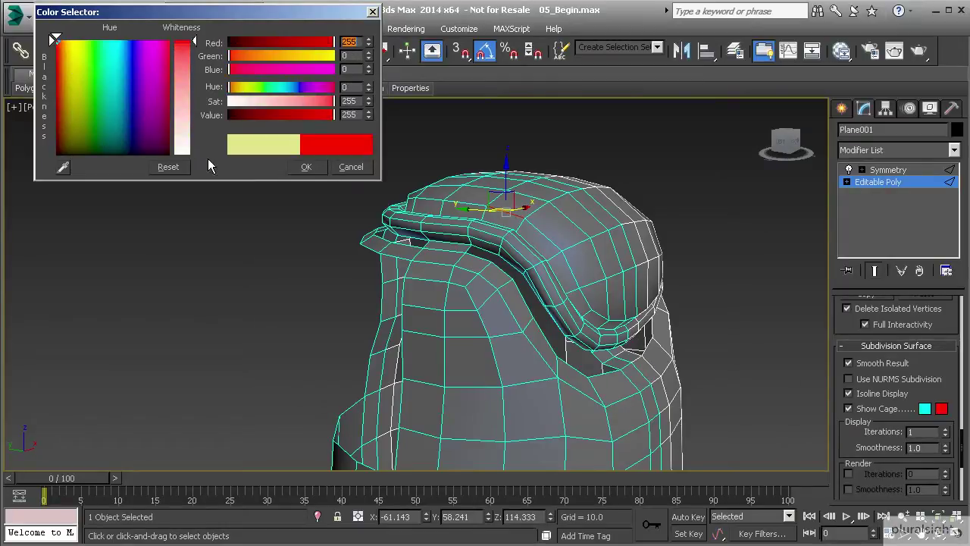
pyautogui.click(306, 172)
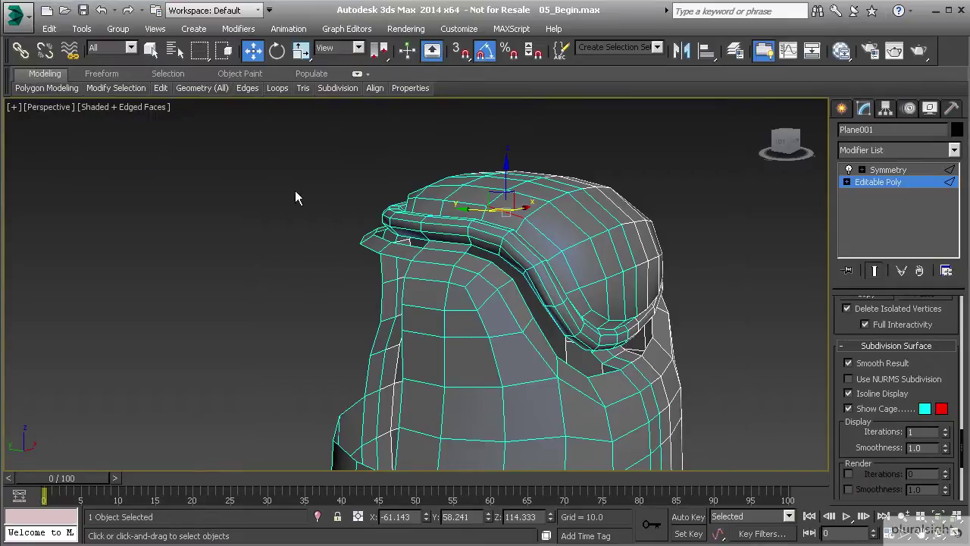
# Step: Select the facing edges of the upper vertical straps to compare their heights, and remove the horizontal edge loop across the adjacent side panel
pyautogui.keyDown('alt'); pyautogui.moveTo(340, 225); pyautogui.dragTo(242, 253, button='middle'); pyautogui.keyUp('alt')
pyautogui.keyDown('alt'); pyautogui.moveTo(640, 339); pyautogui.dragTo(499, 227, button='middle'); pyautogui.keyUp('alt')
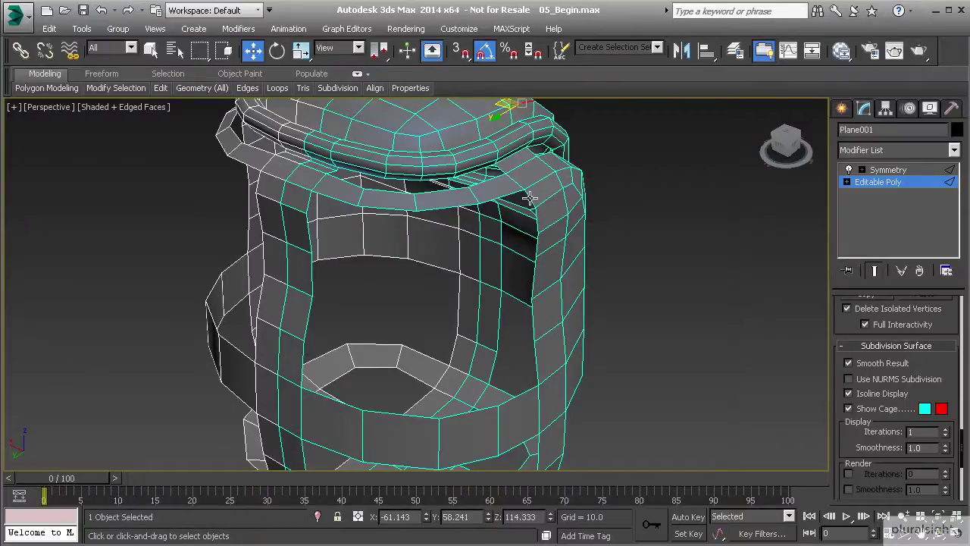
pyautogui.click(309, 231)
pyautogui.keyDown('ctrl'); pyautogui.click(538, 224); pyautogui.keyUp('ctrl')
pyautogui.keyDown('alt'); pyautogui.moveTo(514, 264); pyautogui.dragTo(561, 249, button='middle'); pyautogui.keyUp('alt')
pyautogui.keyDown('alt'); pyautogui.moveTo(499, 293); pyautogui.dragTo(459, 338, button='middle'); pyautogui.keyUp('alt')
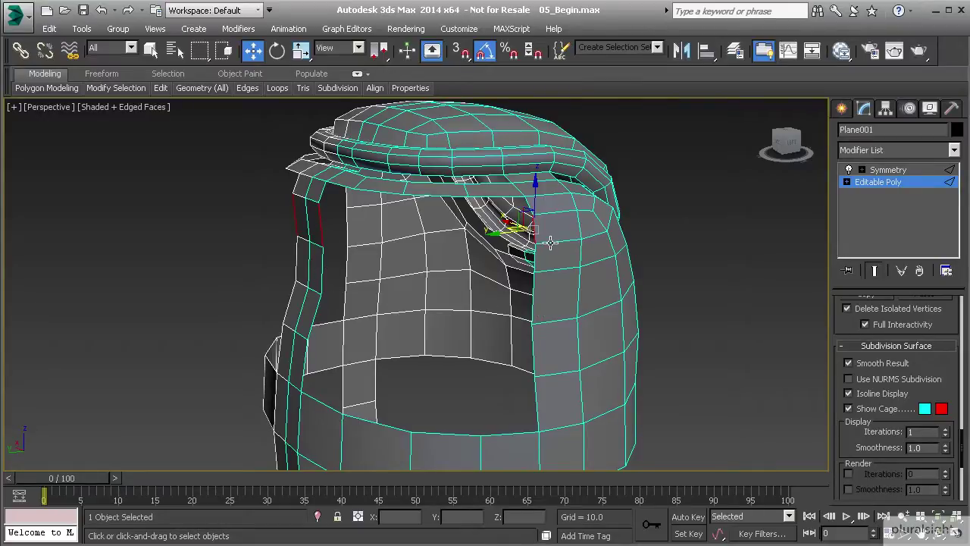
pyautogui.keyDown('alt'); pyautogui.moveTo(563, 244); pyautogui.dragTo(498, 271, button='middle'); pyautogui.keyUp('alt')
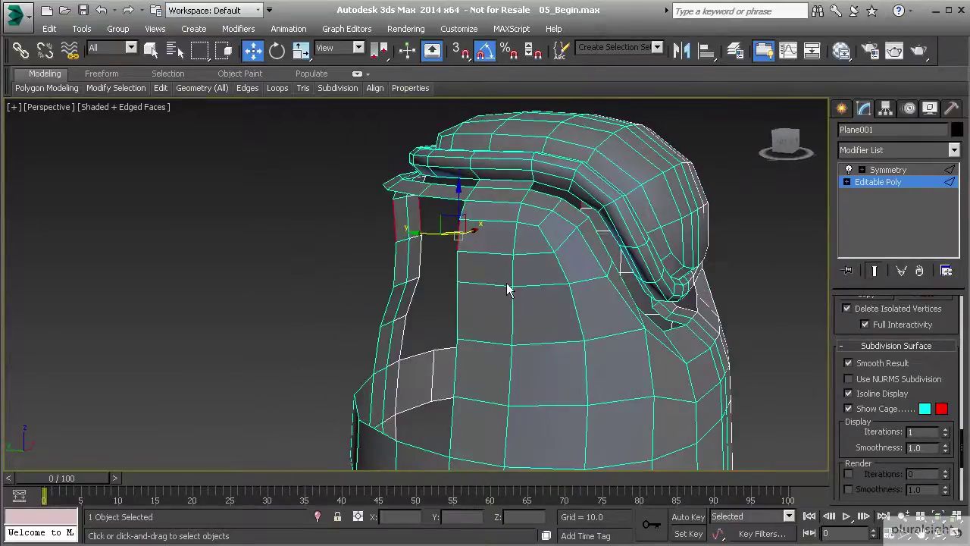
pyautogui.doubleClick(507, 285)
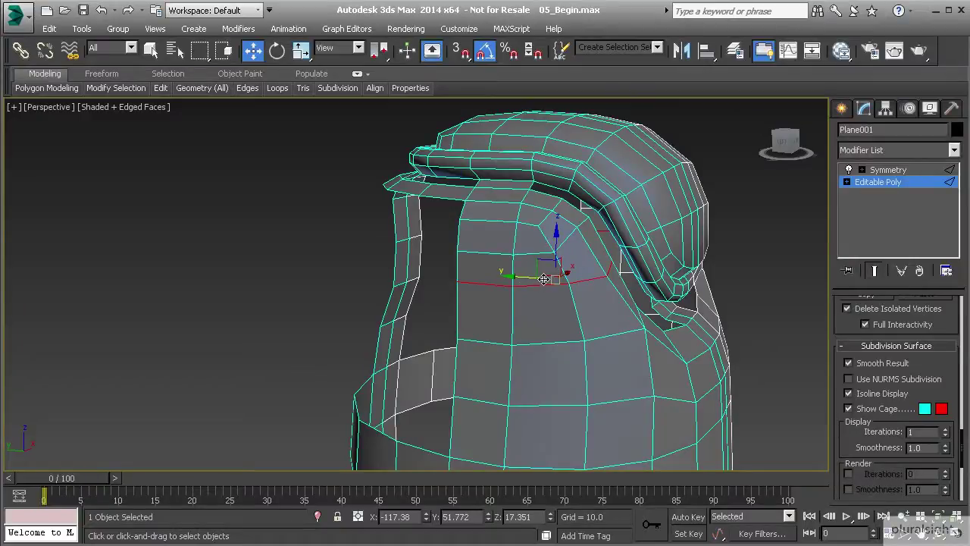
pyautogui.hotkey('ctrl', 'BackSpace')
# Step: Set the movement constraint to Edge and slide the edge at the side panel's upper corner down along the mesh
pyautogui.keyDown('alt'); pyautogui.moveTo(543, 284); pyautogui.dragTo(615, 275, button='middle'); pyautogui.keyUp('alt')
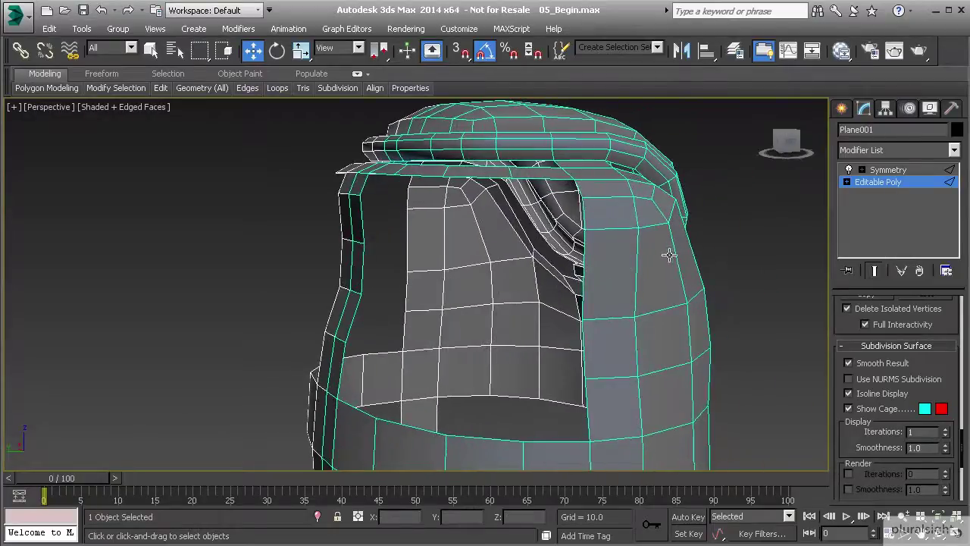
pyautogui.keyDown('alt'); pyautogui.moveTo(670, 254); pyautogui.dragTo(625, 262, button='middle'); pyautogui.keyUp('alt')
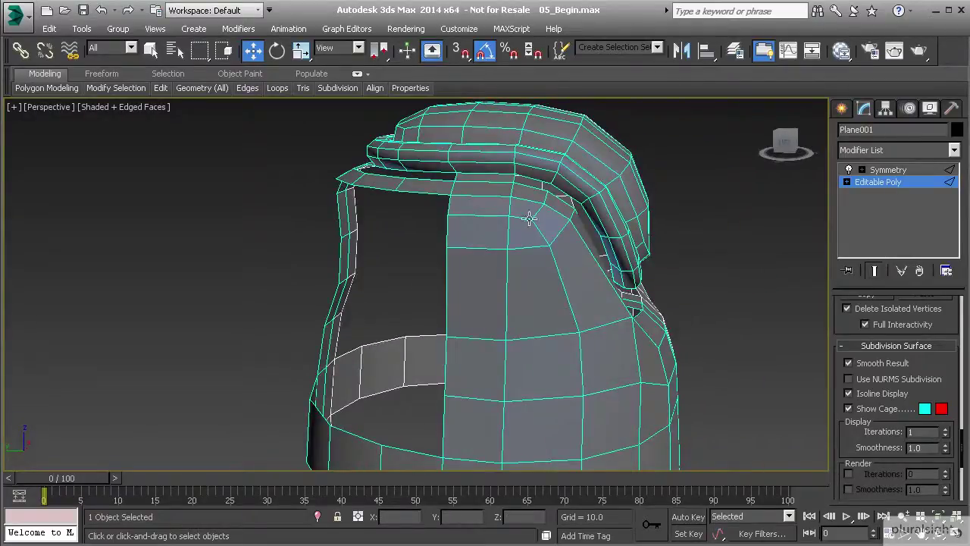
pyautogui.keyDown('alt'); pyautogui.moveTo(537, 217); pyautogui.dragTo(520, 249, button='middle'); pyautogui.keyUp('alt')
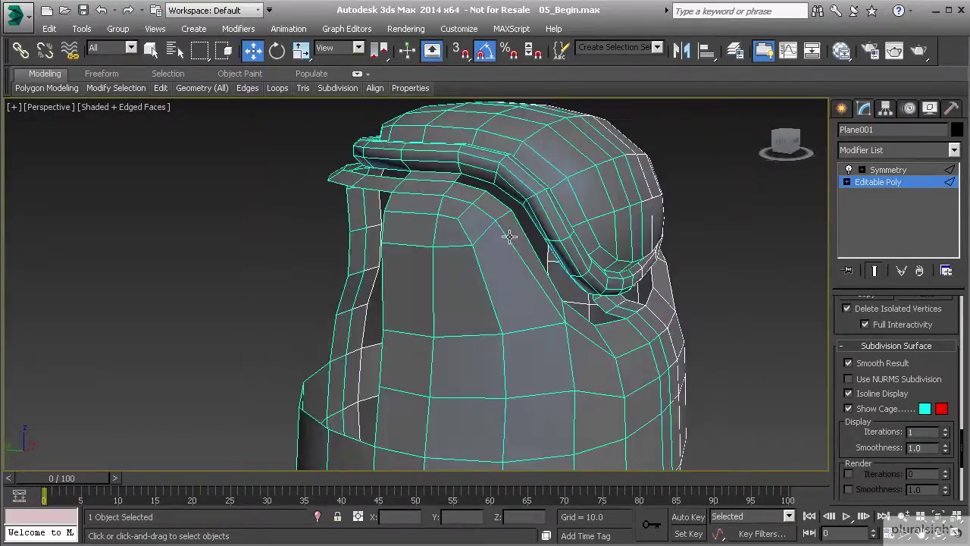
pyautogui.click(504, 213)
pyautogui.keyDown('alt'); pyautogui.moveTo(536, 294); pyautogui.dragTo(498, 247, button='middle'); pyautogui.keyUp('alt')
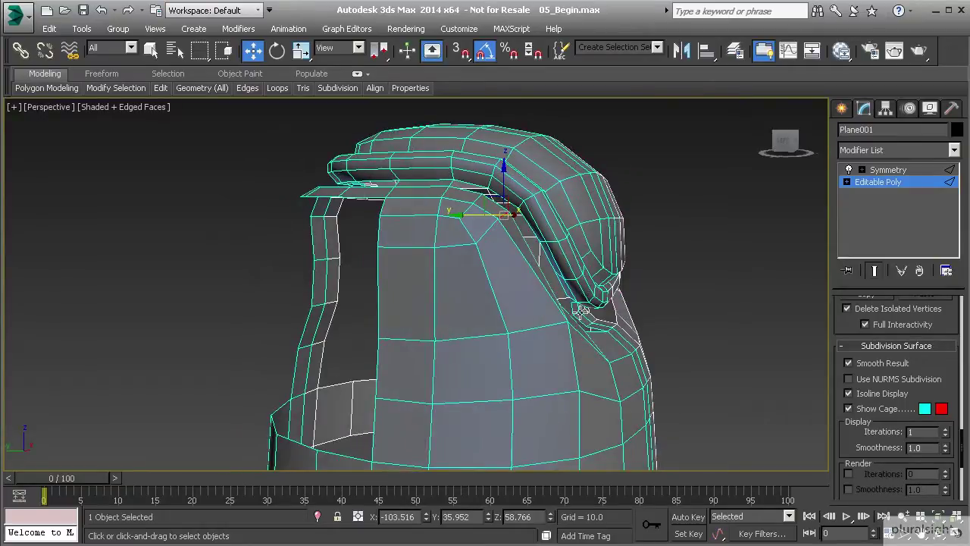
pyautogui.moveTo(843, 332); pyautogui.dragTo(848, 415)
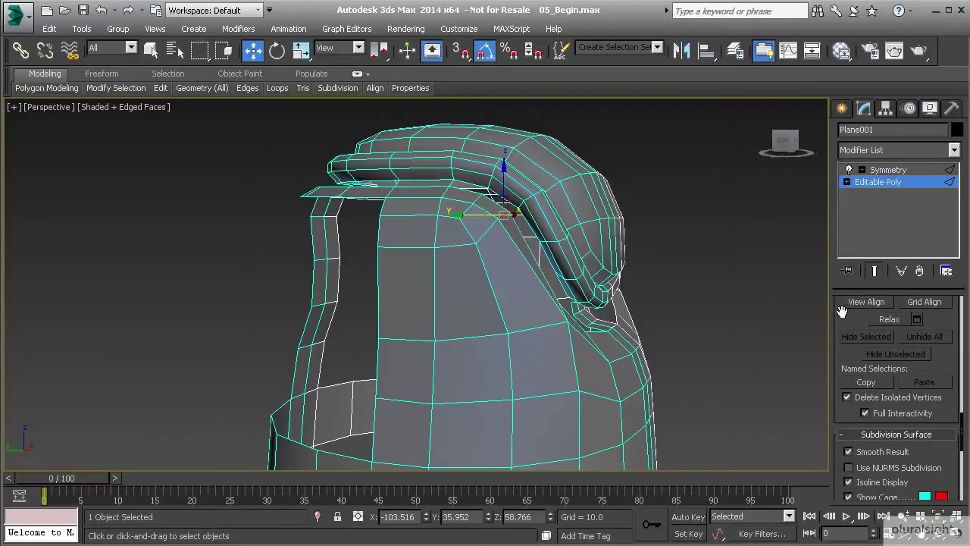
pyautogui.scroll(10, 855, 424)
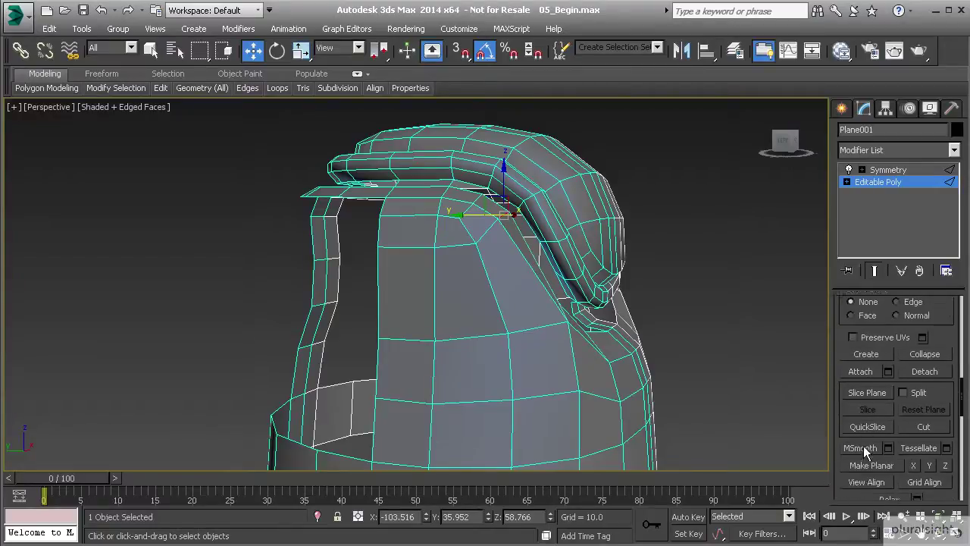
pyautogui.scroll(9, 876, 425)
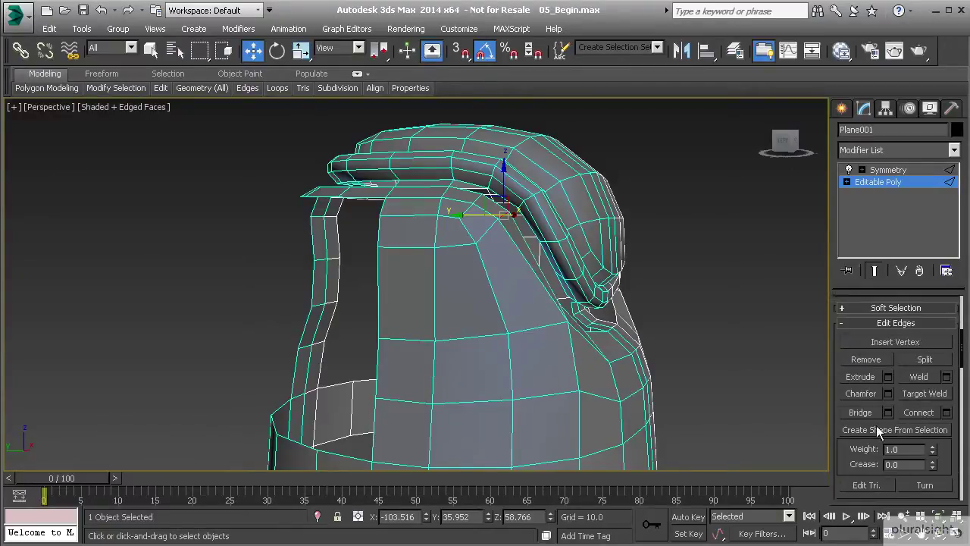
pyautogui.scroll(-8, 876, 425)
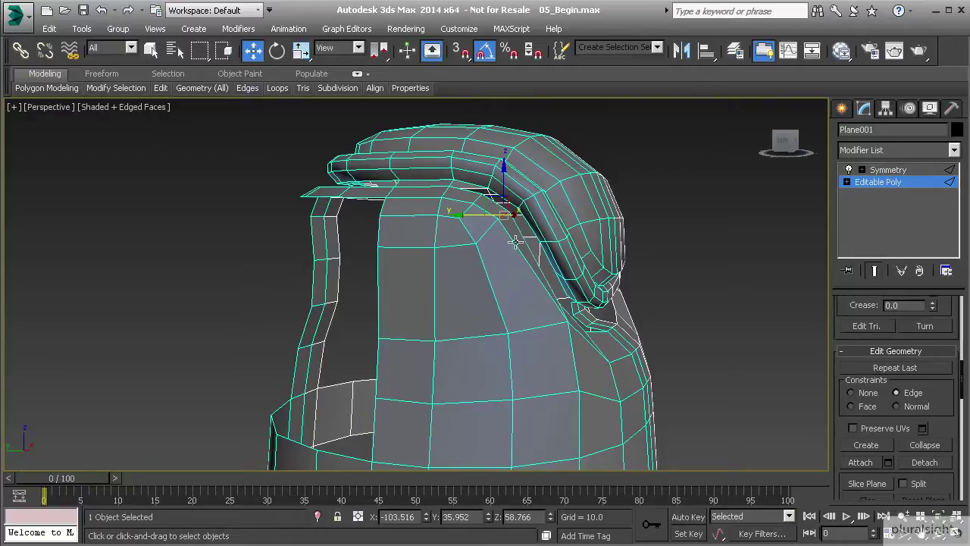
pyautogui.moveTo(487, 197); pyautogui.dragTo(528, 254)
pyautogui.scroll(-3, 503, 224)
pyautogui.scroll(5, 528, 253)
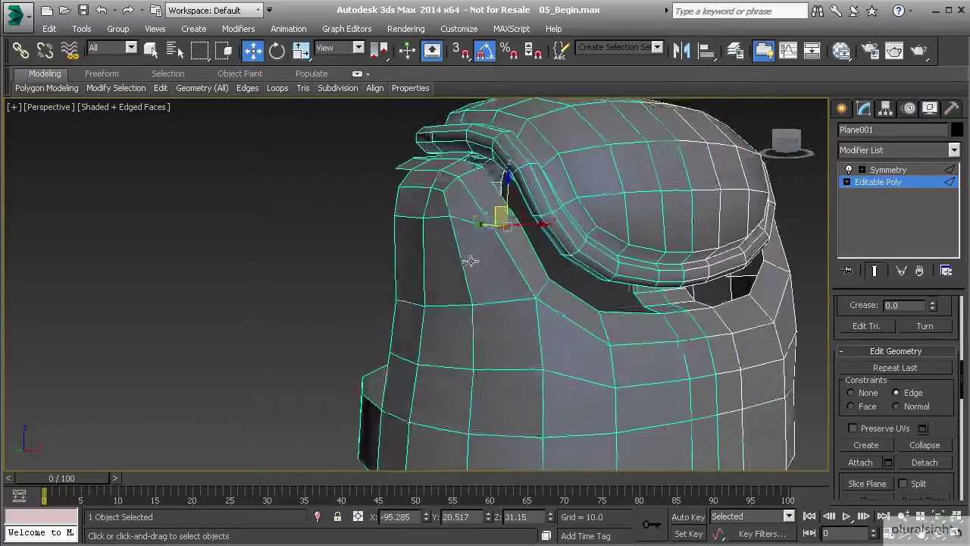
pyautogui.keyDown('alt'); pyautogui.moveTo(491, 231); pyautogui.dragTo(487, 207, button='middle'); pyautogui.keyUp('alt')
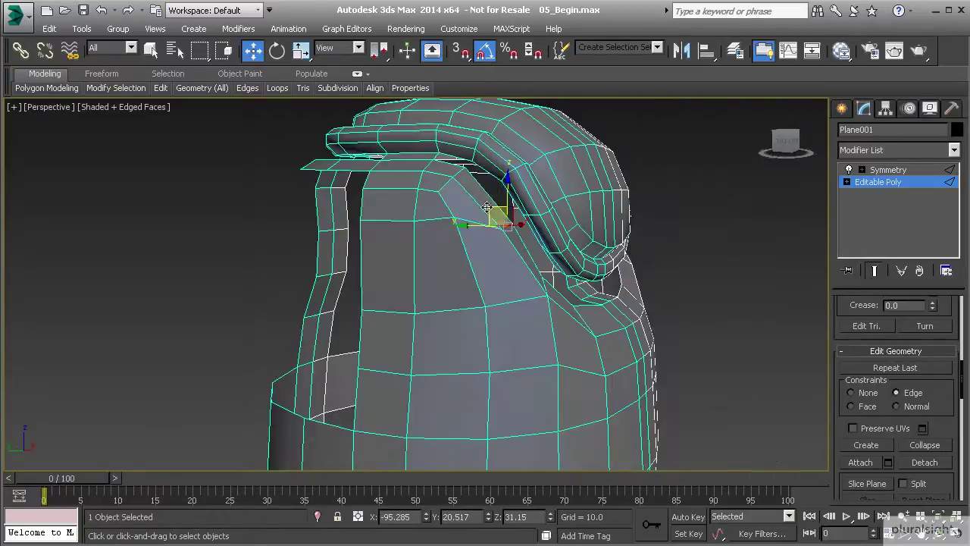
# Step: Slide the neighbouring horizontal edge of the side panel down along the mesh
pyautogui.keyDown('alt'); pyautogui.moveTo(462, 219); pyautogui.dragTo(493, 227, button='middle'); pyautogui.keyUp('alt')
pyautogui.click(490, 225)
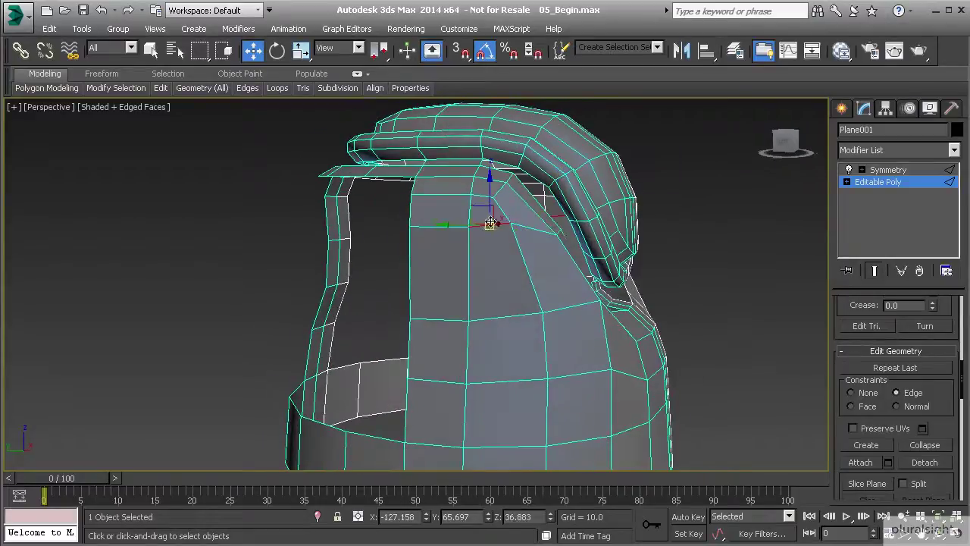
pyautogui.moveTo(489, 194); pyautogui.dragTo(474, 276)
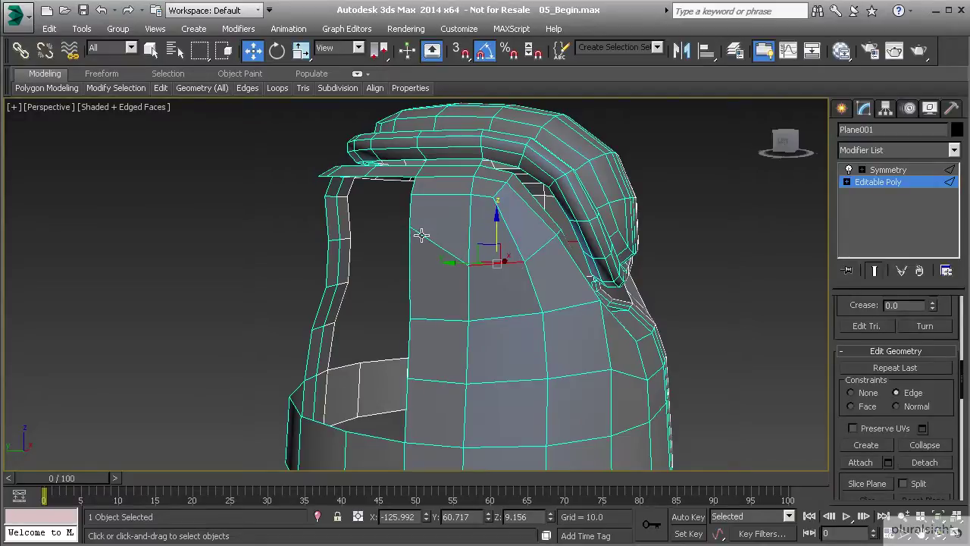
# Step: Switch to vertex editing and slide the side panel's row of vertices along their edges to even out the horizontal row
pyautogui.press('1')
pyautogui.click(409, 227)
pyautogui.moveTo(411, 202); pyautogui.dragTo(417, 235)
pyautogui.click(468, 265)
pyautogui.moveTo(470, 255); pyautogui.dragTo(411, 231)
pyautogui.click(409, 257)
pyautogui.click(525, 262)
pyautogui.moveTo(515, 247); pyautogui.dragTo(506, 235)
pyautogui.keyDown('alt'); pyautogui.moveTo(506, 233); pyautogui.dragTo(515, 269, button='middle'); pyautogui.keyUp('alt')
pyautogui.scroll(4, 515, 265)
pyautogui.click(518, 249)
pyautogui.moveTo(518, 227); pyautogui.dragTo(518, 222)
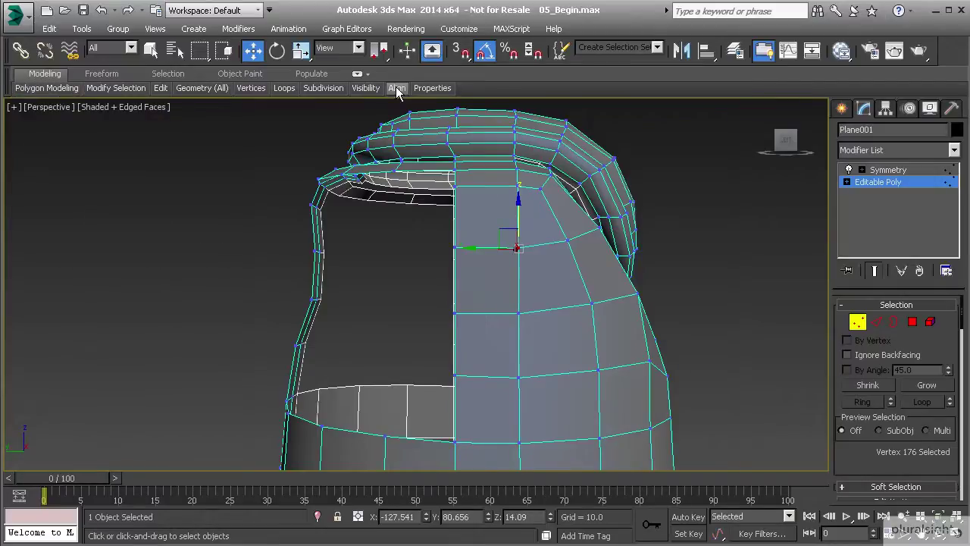
# Step: Review the None, Edge, Face and Normal constraint options among the polygon editing tools, keeping Edge
pyautogui.moveTo(323, 89)
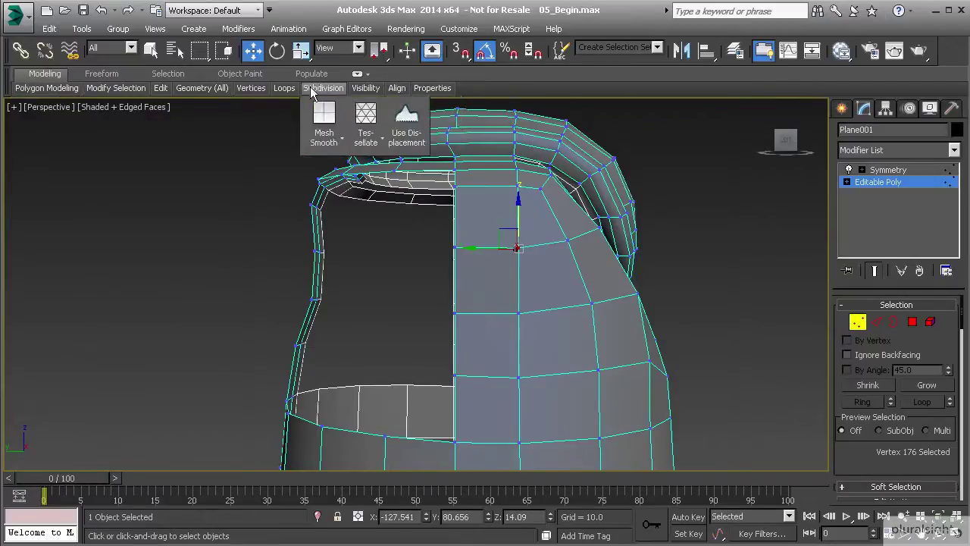
pyautogui.moveTo(166, 87)
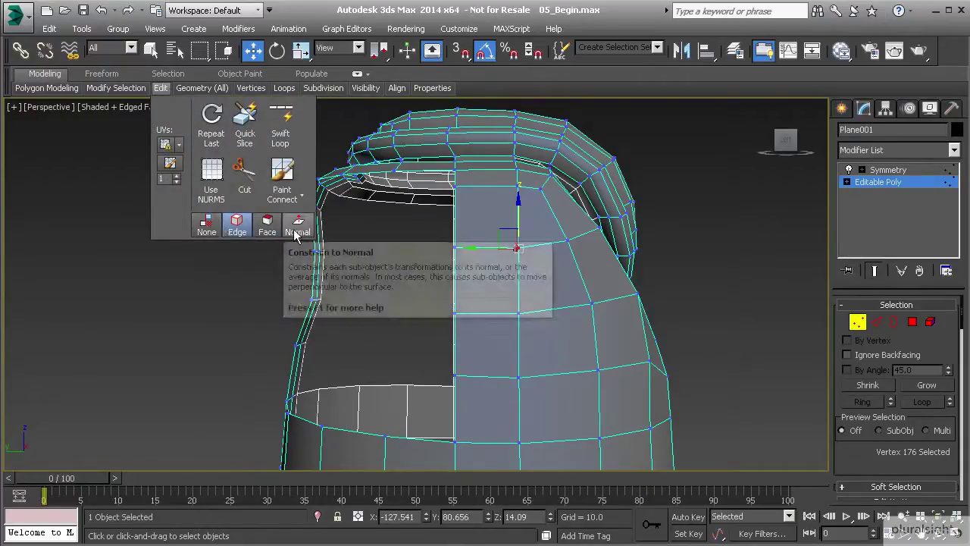
pyautogui.click(240, 231)
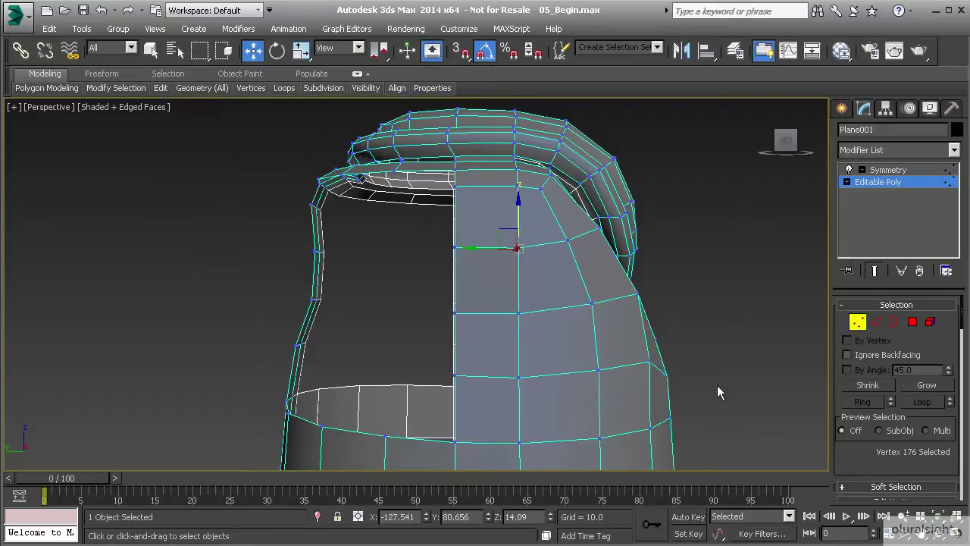
# Step: Set the movement constraint to None and adjust the selected side panel vertex to follow the strap's curvature
pyautogui.scroll(-10, 845, 449)
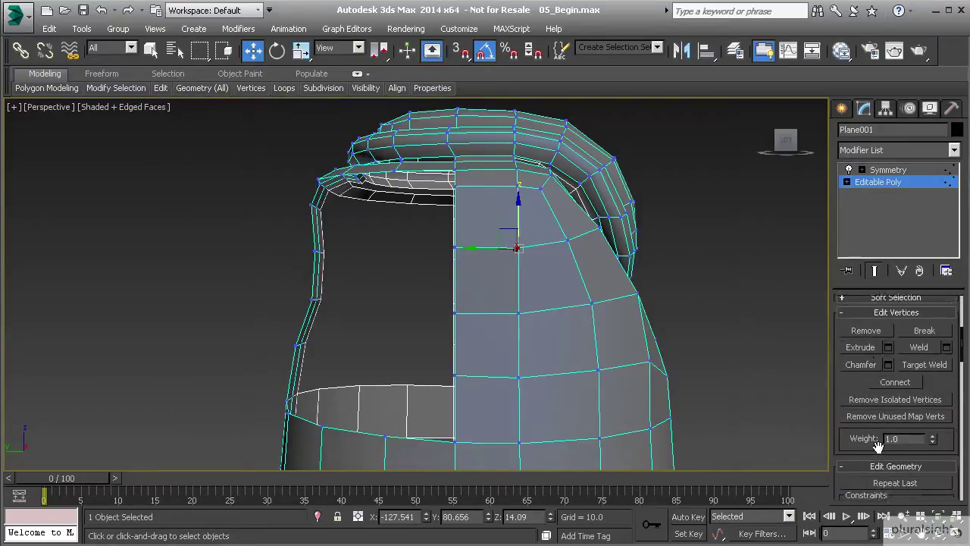
pyautogui.keyDown('alt'); pyautogui.moveTo(621, 279); pyautogui.dragTo(531, 319, button='middle'); pyautogui.keyUp('alt')
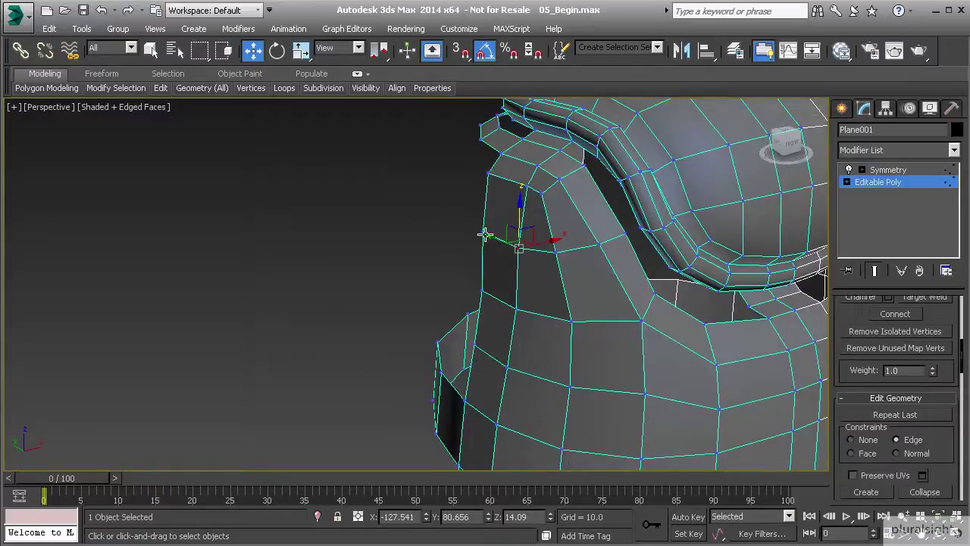
pyautogui.keyDown('alt'); pyautogui.moveTo(482, 226); pyautogui.dragTo(472, 253, button='middle'); pyautogui.keyUp('alt')
pyautogui.moveTo(516, 231); pyautogui.dragTo(508, 230)
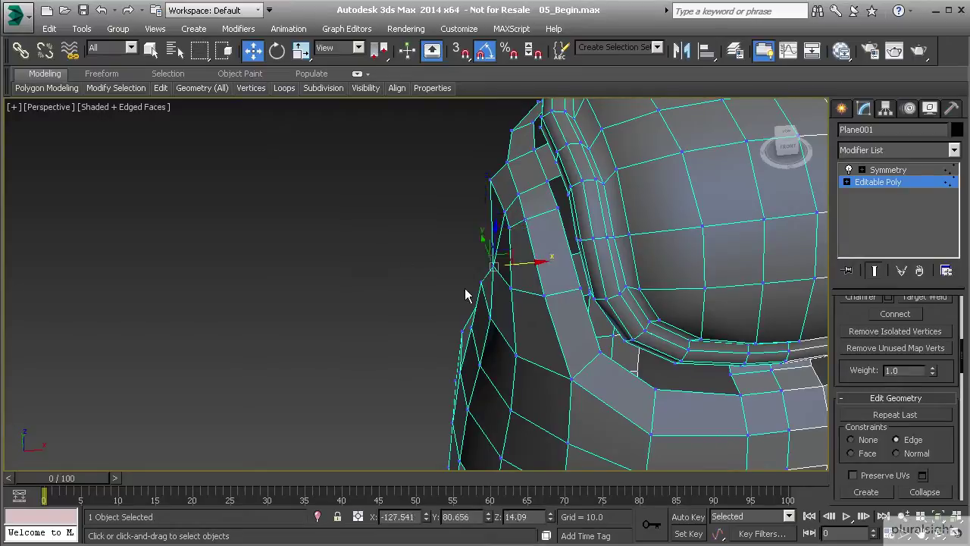
pyautogui.click(864, 443)
pyautogui.keyDown('alt'); pyautogui.moveTo(576, 280); pyautogui.dragTo(381, 278, button='middle'); pyautogui.keyUp('alt')
pyautogui.moveTo(514, 228); pyautogui.dragTo(515, 231)
pyautogui.keyDown('alt'); pyautogui.moveTo(464, 270); pyautogui.dragTo(580, 237, button='middle'); pyautogui.keyUp('alt')
pyautogui.keyDown('alt'); pyautogui.moveTo(492, 273); pyautogui.dragTo(544, 286, button='middle'); pyautogui.keyUp('alt')
# Step: Switch to edge editing and bridge the facing edges of the upper vertical straps with 4 segments
pyautogui.press('2')
pyautogui.click(529, 243)
pyautogui.keyDown('ctrl'); pyautogui.click(275, 231); pyautogui.keyUp('ctrl')
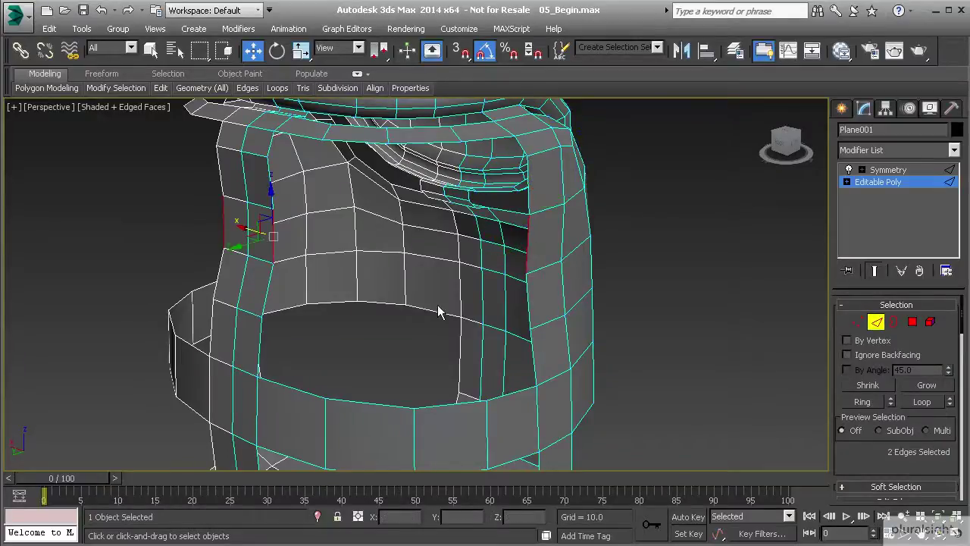
pyautogui.scroll(-5, 896, 452)
pyautogui.click(888, 463)
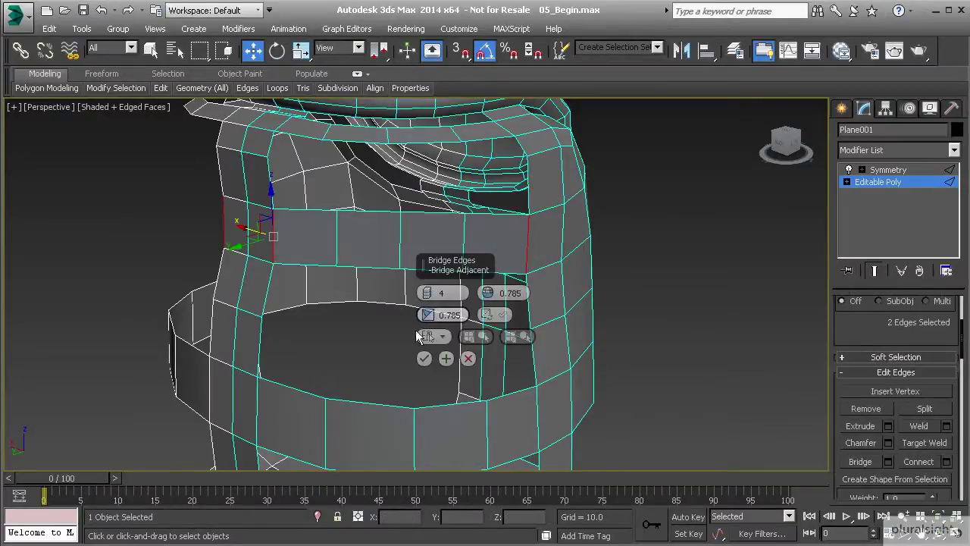
pyautogui.click(425, 359)
# Step: Move the new upper band's three cross edges outward so the band curves around the frame
pyautogui.moveTo(388, 285)
pyautogui.keyDown('alt'); pyautogui.mouseDown(button='middle')
pyautogui.moveTo(379, 275)
pyautogui.moveTo(393, 295)
pyautogui.mouseUp(button='middle'); pyautogui.keyUp('alt')
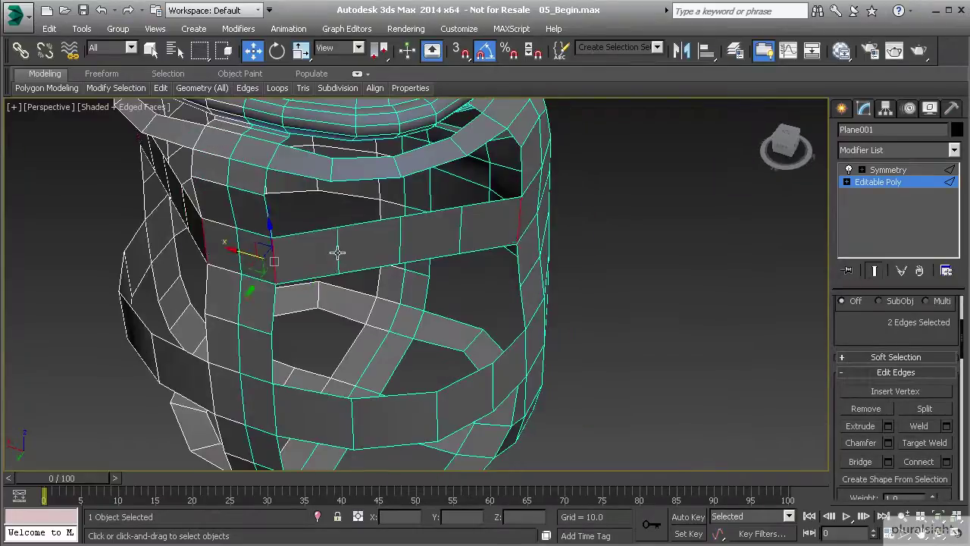
pyautogui.click(339, 253)
pyautogui.moveTo(322, 253); pyautogui.dragTo(328, 272)
pyautogui.click(399, 251)
pyautogui.moveTo(384, 246); pyautogui.dragTo(410, 275)
pyautogui.click(460, 247)
pyautogui.moveTo(460, 247); pyautogui.dragTo(459, 261)
# Step: Bridge the facing edges of the vertical straps just above the bottom ring, reusing the current bridge settings
pyautogui.keyDown('alt'); pyautogui.moveTo(459, 262); pyautogui.dragTo(383, 174, button='middle'); pyautogui.keyUp('alt')
pyautogui.keyDown('alt'); pyautogui.moveTo(402, 226); pyautogui.dragTo(498, 371, button='middle'); pyautogui.keyUp('alt')
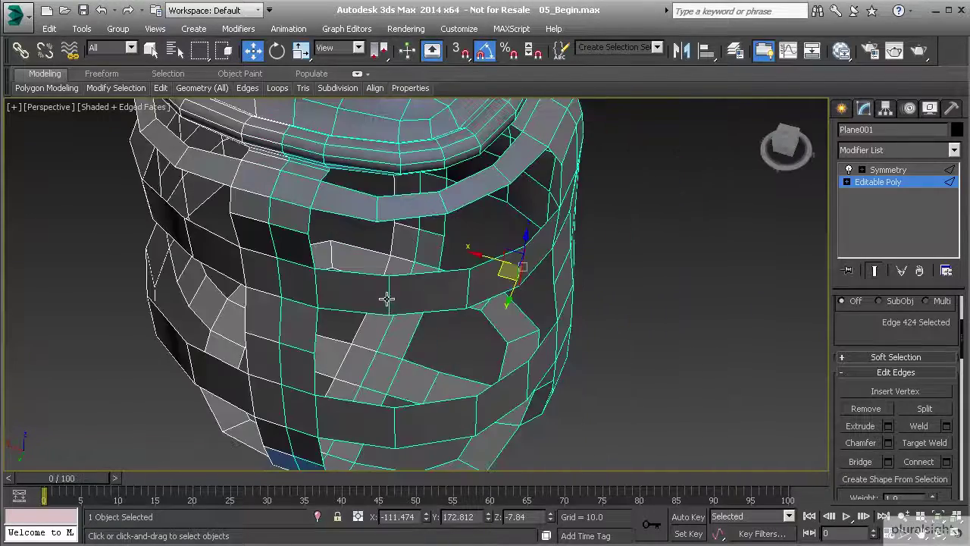
pyautogui.keyDown('alt'); pyautogui.moveTo(397, 300); pyautogui.dragTo(306, 310, button='middle'); pyautogui.keyUp('alt')
pyautogui.click(267, 306)
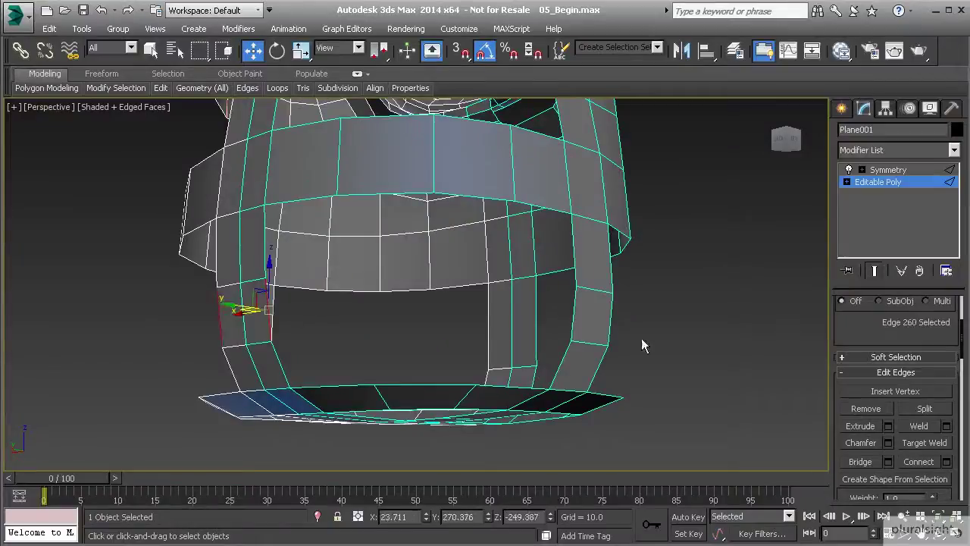
pyautogui.keyDown('ctrl'); pyautogui.click(574, 322); pyautogui.keyUp('ctrl')
pyautogui.click(860, 462)
# Step: Move the new lower band's cross edges outward so it rounds above the bottom ring
pyautogui.keyDown('alt'); pyautogui.moveTo(411, 278); pyautogui.dragTo(337, 349, button='middle'); pyautogui.keyUp('alt')
pyautogui.click(368, 320)
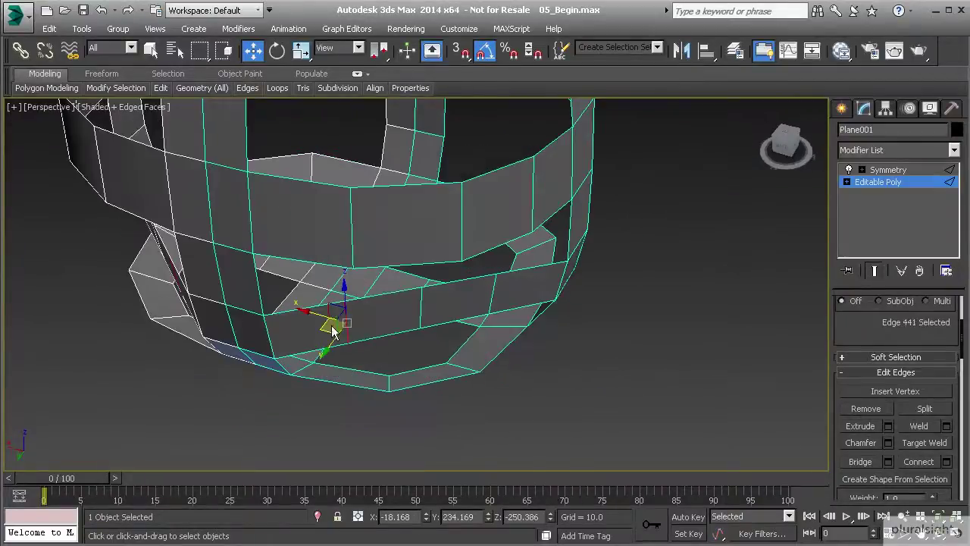
pyautogui.click(422, 311)
pyautogui.click(421, 307)
pyautogui.moveTo(402, 315); pyautogui.dragTo(427, 342)
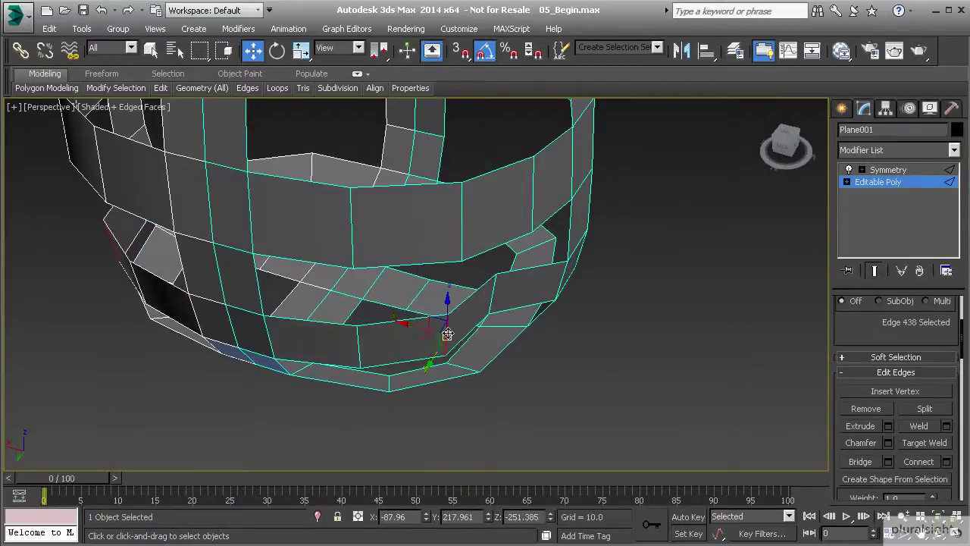
pyautogui.click(493, 324)
# Step: Nudge the selected cross edge of the lowest band slightly farther outward
pyautogui.keyDown('alt'); pyautogui.moveTo(494, 324); pyautogui.dragTo(304, 278, button='middle'); pyautogui.keyUp('alt')
pyautogui.click(426, 338)
pyautogui.scroll(3, 352, 290)
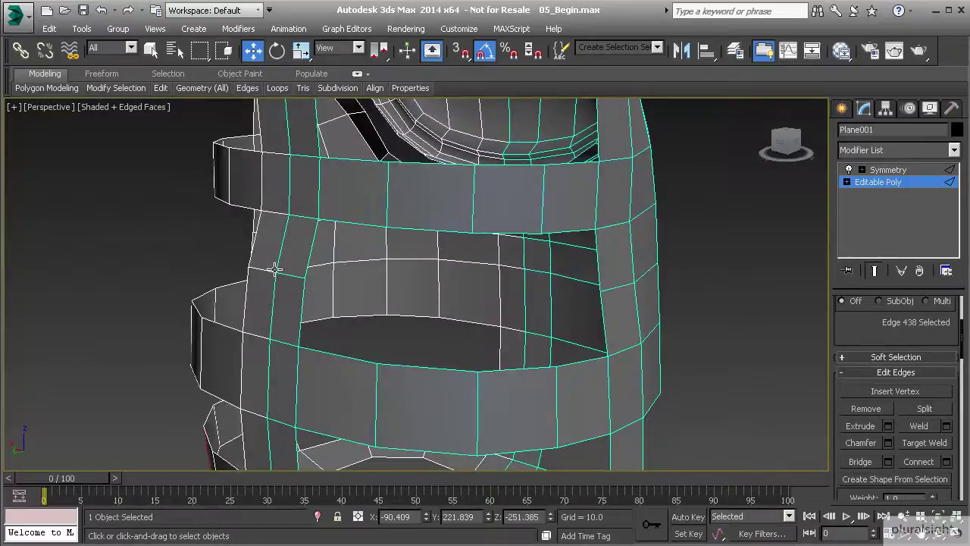
# Step: Bridge the two pairs of facing edges between the upper and middle horizontal bands with 2 segments
pyautogui.moveTo(589, 296)
pyautogui.keyDown('alt'); pyautogui.mouseDown(button='middle')
pyautogui.moveTo(423, 277)
pyautogui.moveTo(574, 296)
pyautogui.mouseUp(button='middle'); pyautogui.keyUp('alt')
pyautogui.scroll(-3, 417, 277)
pyautogui.moveTo(435, 292); pyautogui.dragTo(482, 296, button='middle')
pyautogui.scroll(7, 445, 281)
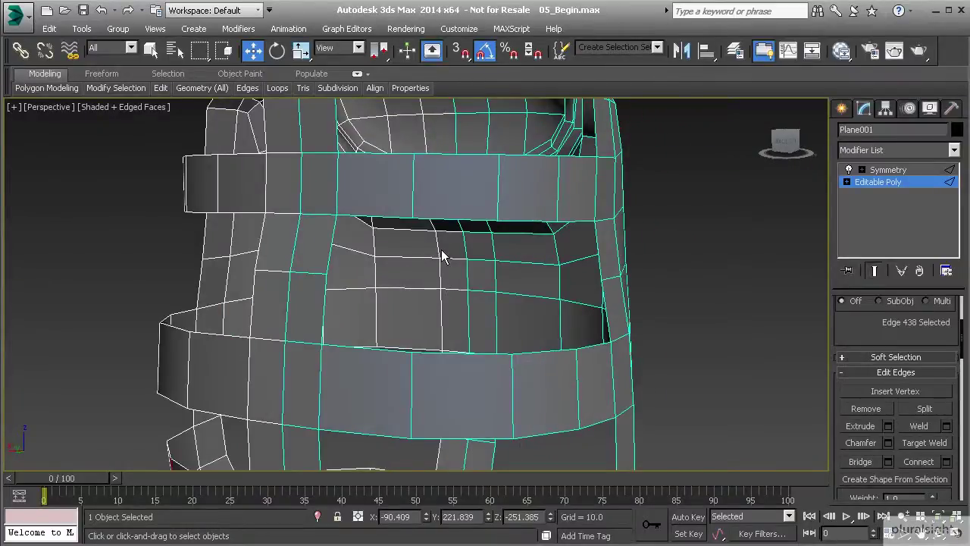
pyautogui.click(447, 219)
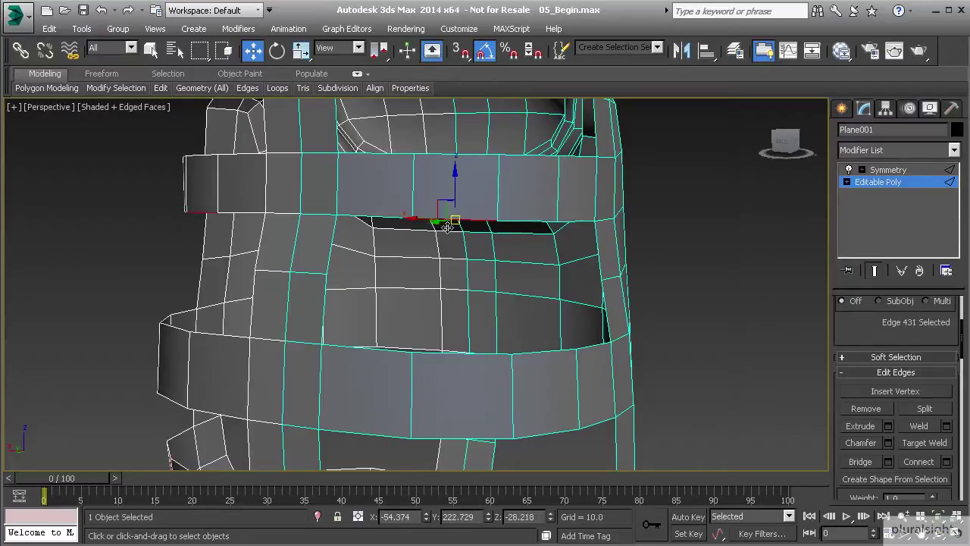
pyautogui.click(454, 353)
pyautogui.keyDown('ctrl'); pyautogui.click(448, 229); pyautogui.keyUp('ctrl')
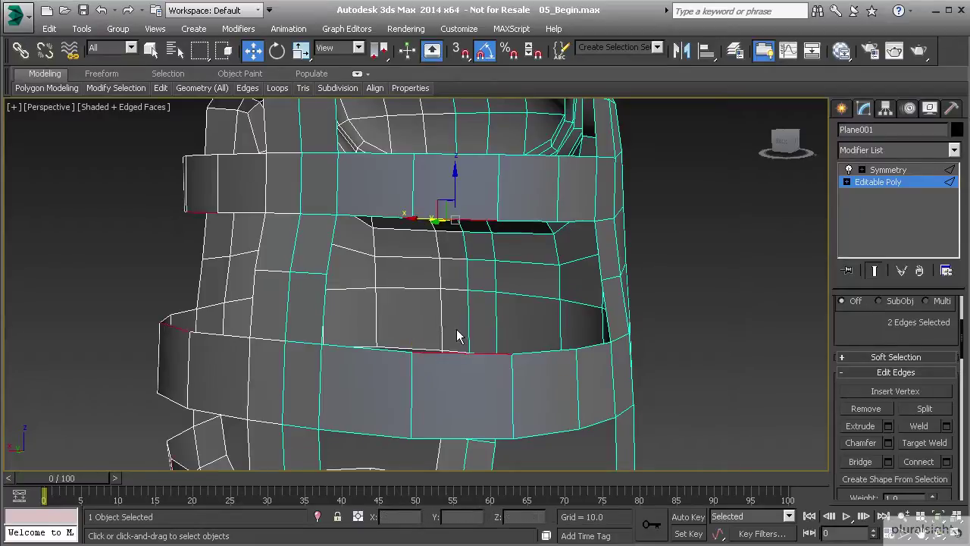
pyautogui.keyDown('alt'); pyautogui.moveTo(497, 289); pyautogui.dragTo(552, 234, button='middle'); pyautogui.keyUp('alt')
pyautogui.keyDown('ctrl'); pyautogui.click(546, 226); pyautogui.keyUp('ctrl')
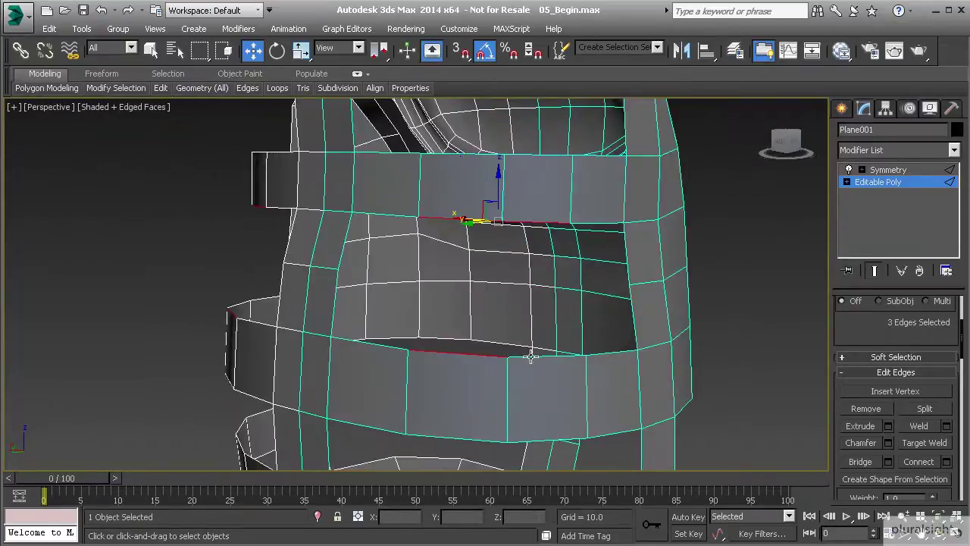
pyautogui.click(887, 462)
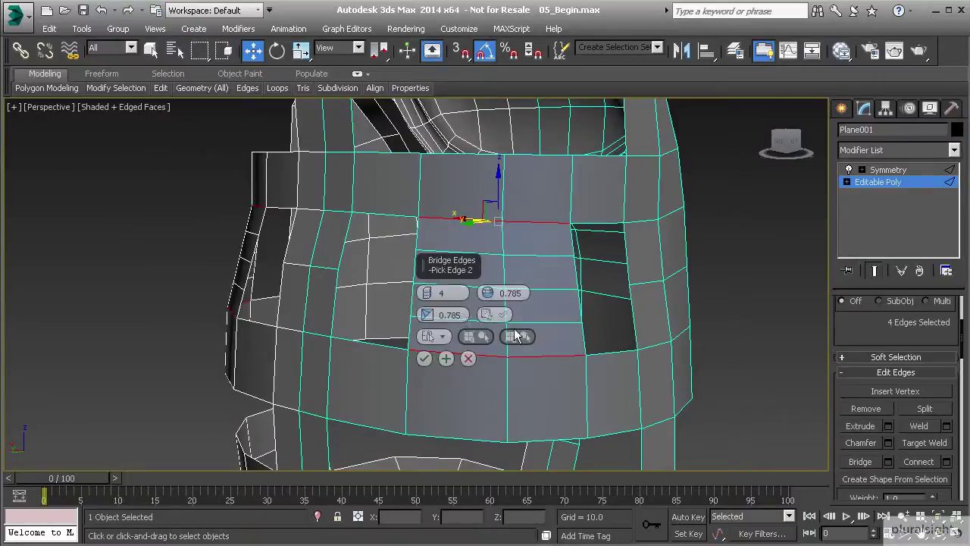
pyautogui.moveTo(426, 294); pyautogui.dragTo(427, 303)
pyautogui.click(425, 359)
# Step: Select the two horizontal edges that cross the middle of the bridged patch
pyautogui.keyDown('alt'); pyautogui.moveTo(444, 275); pyautogui.dragTo(401, 273, button='middle'); pyautogui.keyUp('alt')
pyautogui.click(424, 286)
pyautogui.keyDown('ctrl'); pyautogui.click(493, 298); pyautogui.keyUp('ctrl')
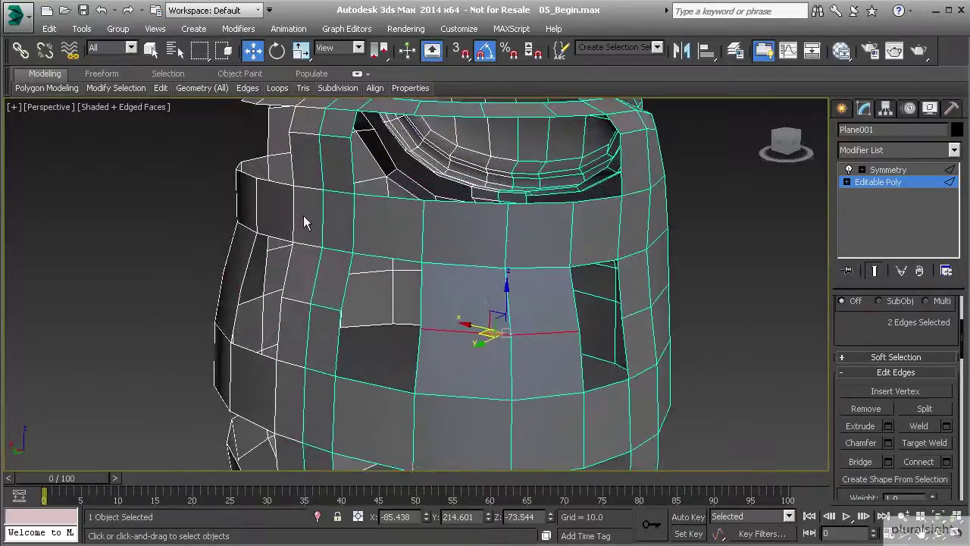
# Step: Use the PolyDraw Extend tool to fill the openings on both sides of the bridged patch with polygons
pyautogui.click(102, 75)
pyautogui.moveTo(47, 90)
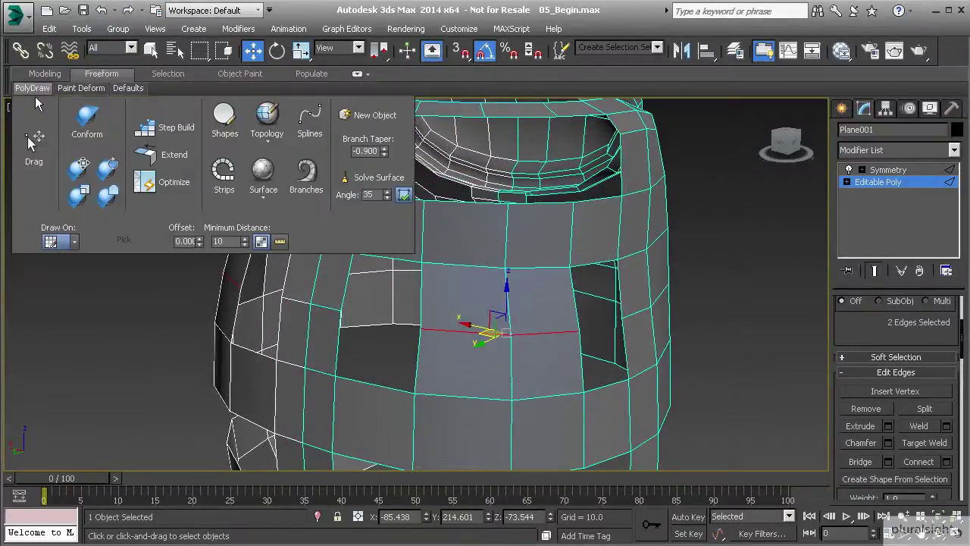
pyautogui.click(157, 168)
pyautogui.moveTo(487, 224); pyautogui.dragTo(533, 303, button='middle')
pyautogui.keyDown('alt'); pyautogui.moveTo(491, 377); pyautogui.dragTo(416, 292, button='middle'); pyautogui.keyUp('alt')
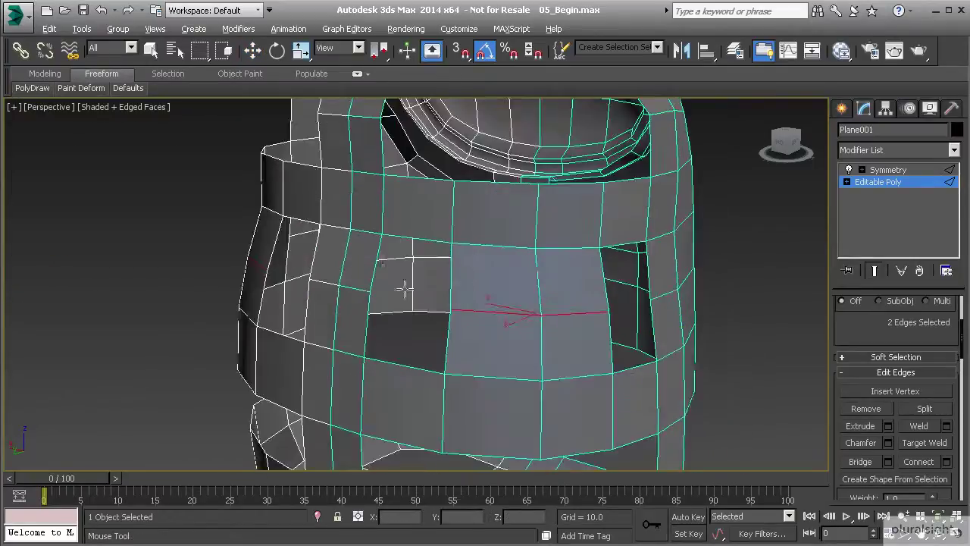
pyautogui.keyDown('ctrl'); pyautogui.keyDown('alt'); pyautogui.moveTo(371, 264); pyautogui.dragTo(461, 282); pyautogui.keyUp('alt'); pyautogui.keyUp('ctrl')
pyautogui.keyDown('ctrl'); pyautogui.keyDown('alt'); pyautogui.moveTo(363, 317); pyautogui.dragTo(468, 332); pyautogui.keyUp('alt'); pyautogui.keyUp('ctrl')
pyautogui.keyDown('ctrl'); pyautogui.keyDown('alt'); pyautogui.moveTo(604, 283); pyautogui.dragTo(657, 265); pyautogui.keyUp('alt'); pyautogui.keyUp('ctrl')
pyautogui.keyDown('ctrl'); pyautogui.keyDown('alt'); pyautogui.moveTo(611, 325); pyautogui.dragTo(660, 323); pyautogui.keyUp('alt'); pyautogui.keyUp('ctrl')
# Step: Extend polygons across the remaining gap between the middle band and the lowest band
pyautogui.moveTo(596, 347); pyautogui.dragTo(613, 190, button='middle')
pyautogui.moveTo(470, 154)
pyautogui.mouseDown()
pyautogui.moveTo(494, 195)
pyautogui.moveTo(606, 164)
pyautogui.moveTo(647, 233)
pyautogui.mouseUp()
pyautogui.keyDown('ctrl'); pyautogui.keyDown('alt'); pyautogui.moveTo(691, 128); pyautogui.dragTo(709, 227); pyautogui.keyUp('alt'); pyautogui.keyUp('ctrl')
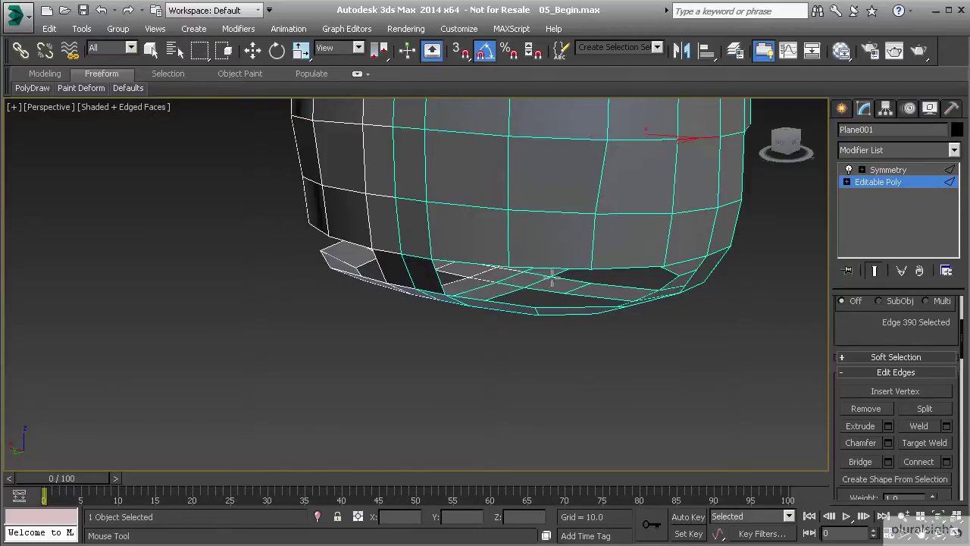
# Step: Try to fill the gap between the lowest band and the bottom ring by extending the band's lower edges
pyautogui.keyDown('alt'); pyautogui.moveTo(554, 281); pyautogui.dragTo(554, 221, button='middle'); pyautogui.keyUp('alt')
pyautogui.keyDown('ctrl'); pyautogui.keyDown('alt'); pyautogui.moveTo(491, 246); pyautogui.dragTo(518, 308); pyautogui.keyUp('alt'); pyautogui.keyUp('ctrl')
pyautogui.keyDown('ctrl'); pyautogui.keyDown('alt'); pyautogui.moveTo(567, 222); pyautogui.dragTo(593, 317); pyautogui.keyUp('alt'); pyautogui.keyUp('ctrl')
pyautogui.keyDown('ctrl'); pyautogui.keyDown('alt'); pyautogui.moveTo(656, 247); pyautogui.dragTo(661, 309); pyautogui.keyUp('alt'); pyautogui.keyUp('ctrl')
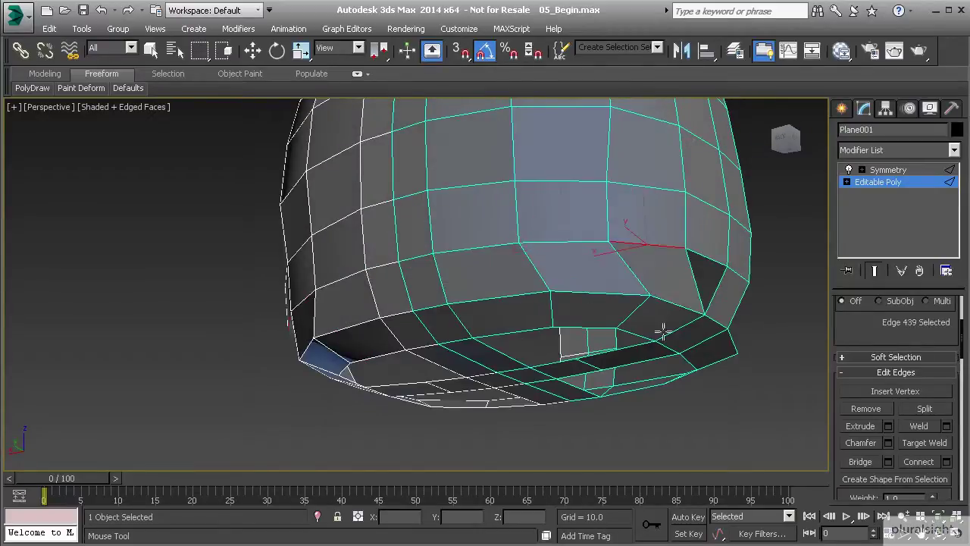
pyautogui.keyDown('alt'); pyautogui.moveTo(661, 311); pyautogui.dragTo(601, 314, button='middle'); pyautogui.keyUp('alt')
pyautogui.moveTo(694, 259); pyautogui.dragTo(623, 288, button='middle')
pyautogui.keyDown('alt'); pyautogui.moveTo(572, 317); pyautogui.dragTo(599, 267, button='middle'); pyautogui.keyUp('alt')
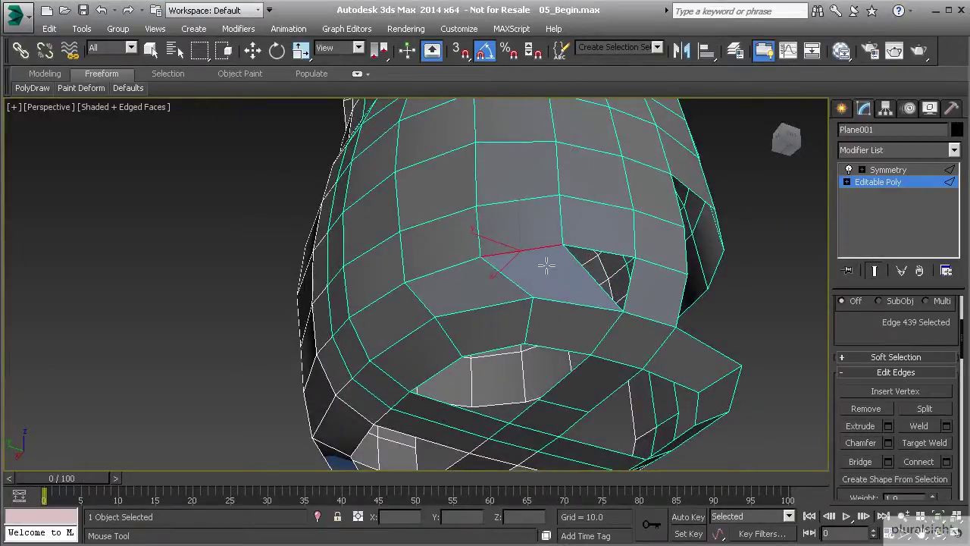
# Step: Undo the polygons extended toward the bottom ring
pyautogui.hotkey('ctrl', 'z')
pyautogui.hotkey('ctrl', 'z')
pyautogui.hotkey('ctrl', 'z')
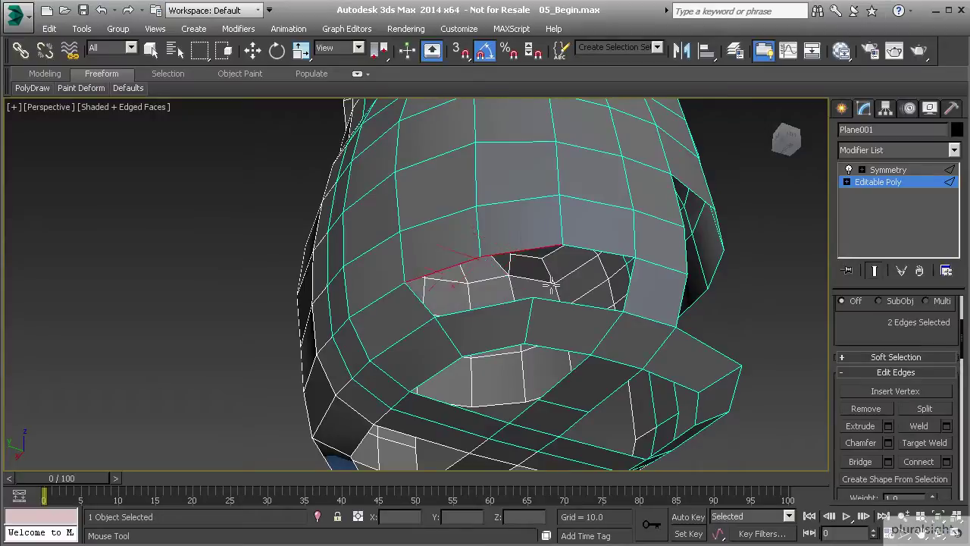
# Step: Connect the inner and outer edges of the bottom ring's side segment with an additional cross edge
pyautogui.keyDown('alt'); pyautogui.moveTo(445, 323); pyautogui.dragTo(518, 315, button='middle'); pyautogui.keyUp('alt')
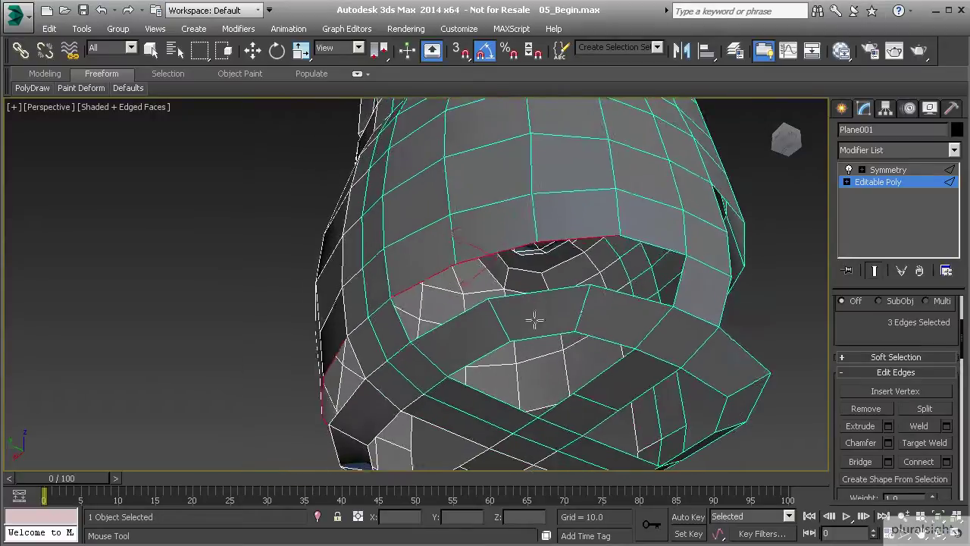
pyautogui.press('w')
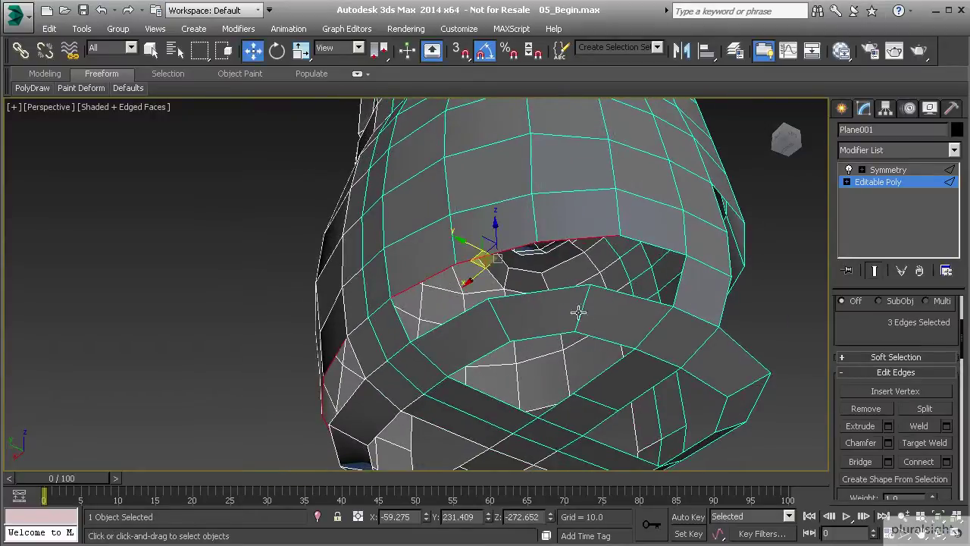
pyautogui.click(530, 293)
pyautogui.keyDown('ctrl'); pyautogui.click(543, 336); pyautogui.keyUp('ctrl')
pyautogui.click(917, 463)
# Step: Move the bottom ring's neighbouring cross edges apart and adjust the added one so the segments are evenly spaced
pyautogui.click(497, 323)
pyautogui.moveTo(477, 323); pyautogui.dragTo(453, 336)
pyautogui.click(579, 321)
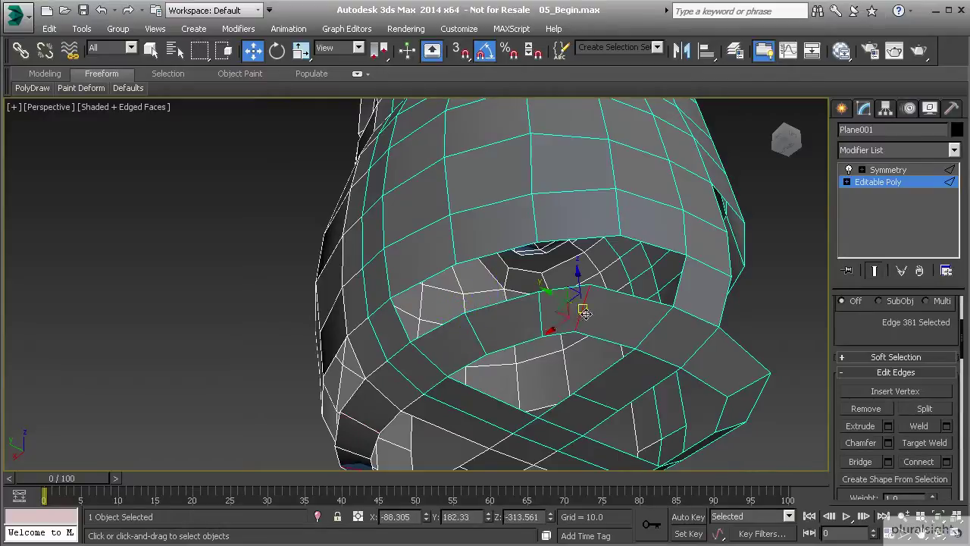
pyautogui.moveTo(583, 321); pyautogui.dragTo(629, 339)
pyautogui.keyDown('alt'); pyautogui.moveTo(472, 344); pyautogui.dragTo(548, 301, button='middle'); pyautogui.keyUp('alt')
pyautogui.click(545, 303)
pyautogui.moveTo(549, 301); pyautogui.dragTo(541, 311)
pyautogui.click(544, 304)
# Step: Switch to vertex editing and reposition the bottom ring's vertices around the added cross edge to smooth its curve
pyautogui.press('1')
pyautogui.keyDown('alt'); pyautogui.moveTo(530, 299); pyautogui.dragTo(502, 288, button='middle'); pyautogui.keyUp('alt')
pyautogui.click(487, 288)
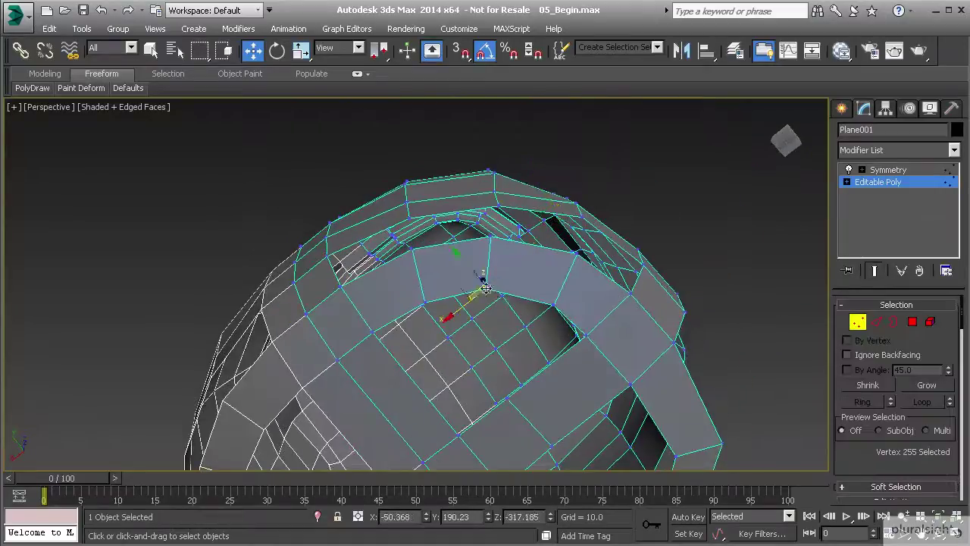
pyautogui.moveTo(466, 289); pyautogui.dragTo(469, 290)
pyautogui.keyDown('alt'); pyautogui.moveTo(549, 294); pyautogui.dragTo(502, 296, button='middle'); pyautogui.keyUp('alt')
pyautogui.click(504, 262)
pyautogui.click(495, 287)
pyautogui.moveTo(494, 257); pyautogui.dragTo(520, 273)
pyautogui.moveTo(521, 273)
pyautogui.keyDown('alt'); pyautogui.mouseDown(button='middle')
pyautogui.moveTo(481, 298)
pyautogui.moveTo(522, 279)
pyautogui.mouseUp(button='middle'); pyautogui.keyUp('alt')
# Step: Return to edge editing and extend four polygons from the bottom ring up to the lowest band to close the gap
pyautogui.press('2')
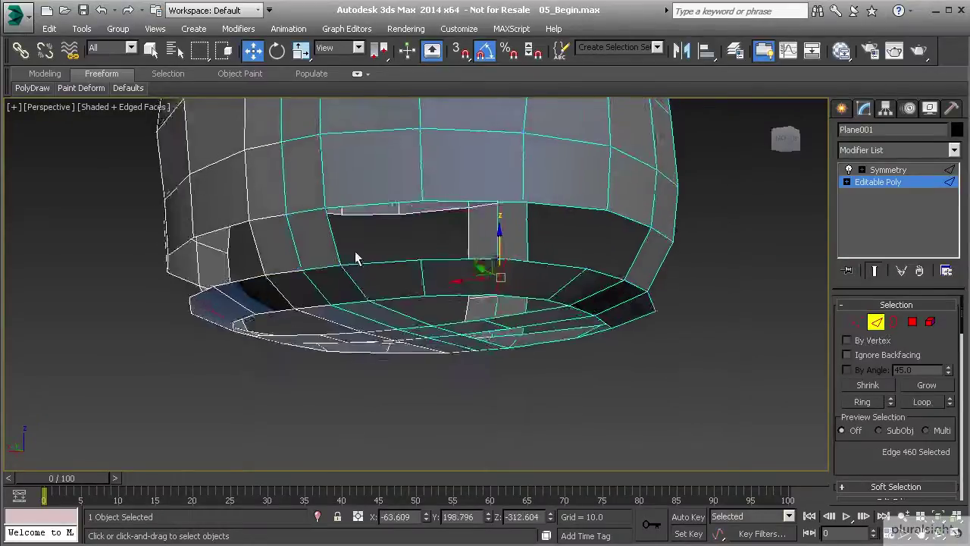
pyautogui.keyDown('alt'); pyautogui.moveTo(362, 262); pyautogui.dragTo(219, 139, button='middle'); pyautogui.keyUp('alt')
pyautogui.click(32, 88)
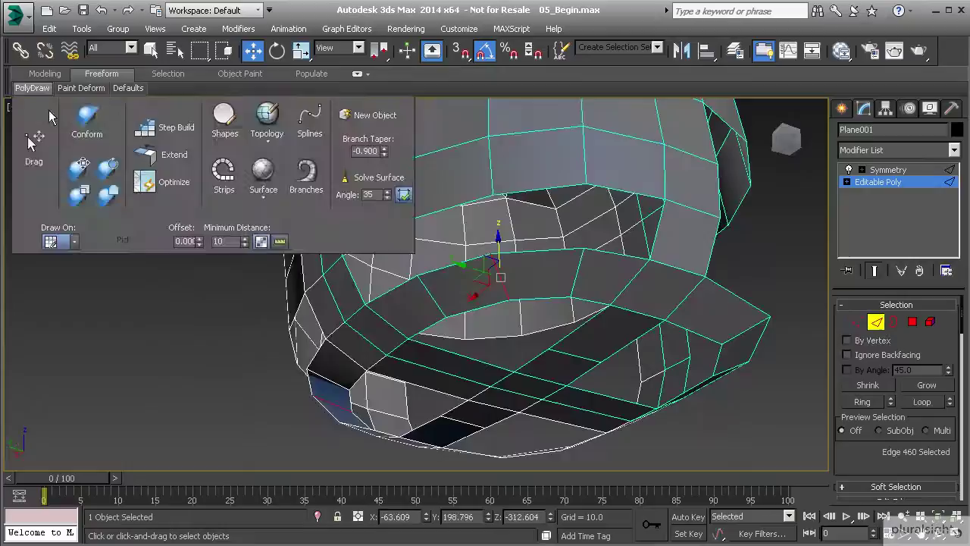
pyautogui.click(162, 155)
pyautogui.scroll(3, 477, 305)
pyautogui.keyDown('ctrl'); pyautogui.keyDown('alt'); pyautogui.moveTo(546, 341); pyautogui.dragTo(507, 252); pyautogui.keyUp('alt'); pyautogui.keyUp('ctrl')
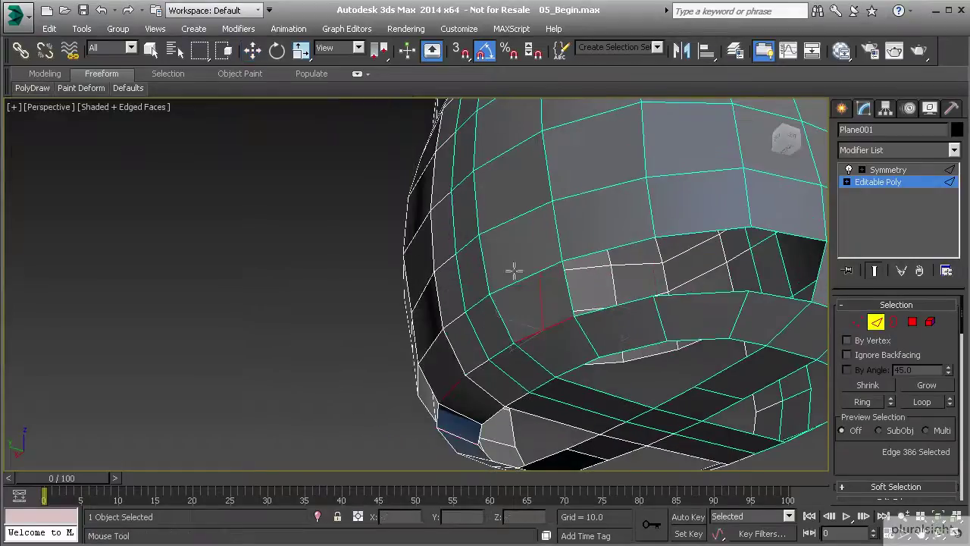
pyautogui.keyDown('ctrl'); pyautogui.keyDown('alt'); pyautogui.moveTo(616, 307); pyautogui.dragTo(608, 246); pyautogui.keyUp('alt'); pyautogui.keyUp('ctrl')
pyautogui.keyDown('ctrl'); pyautogui.keyDown('alt'); pyautogui.moveTo(703, 296); pyautogui.dragTo(692, 232); pyautogui.keyUp('alt'); pyautogui.keyUp('ctrl')
pyautogui.keyDown('ctrl'); pyautogui.keyDown('alt'); pyautogui.moveTo(779, 299); pyautogui.dragTo(768, 229); pyautogui.keyUp('alt'); pyautogui.keyUp('ctrl')
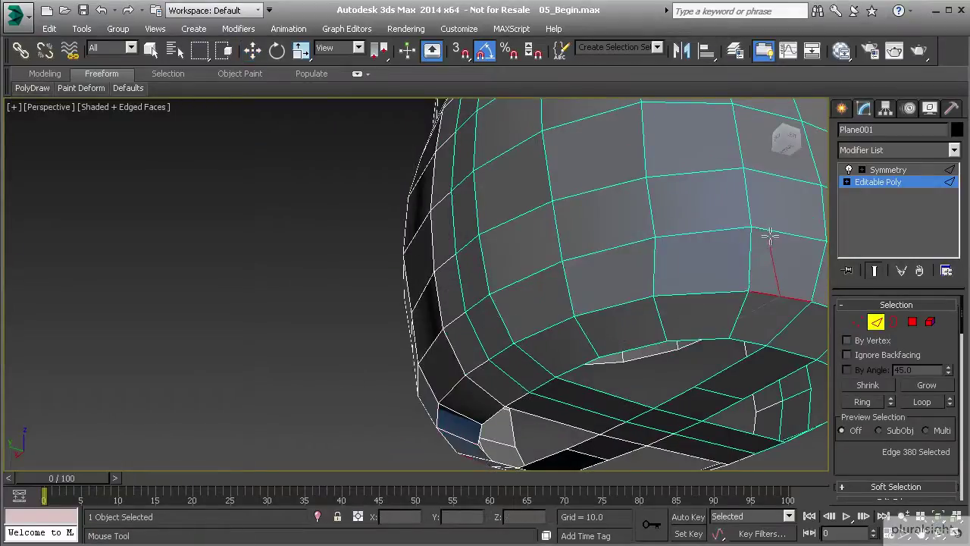
# Step: Bridge two pairs of facing edges between the top ring and the upper band with 2 segments
pyautogui.keyDown('alt'); pyautogui.moveTo(771, 250); pyautogui.dragTo(633, 290, button='middle'); pyautogui.keyUp('alt')
pyautogui.scroll(-3, 540, 298)
pyautogui.keyDown('alt'); pyautogui.moveTo(516, 310); pyautogui.dragTo(464, 327, button='middle'); pyautogui.keyUp('alt')
pyautogui.keyDown('alt'); pyautogui.moveTo(427, 275); pyautogui.dragTo(399, 298, button='middle'); pyautogui.keyUp('alt')
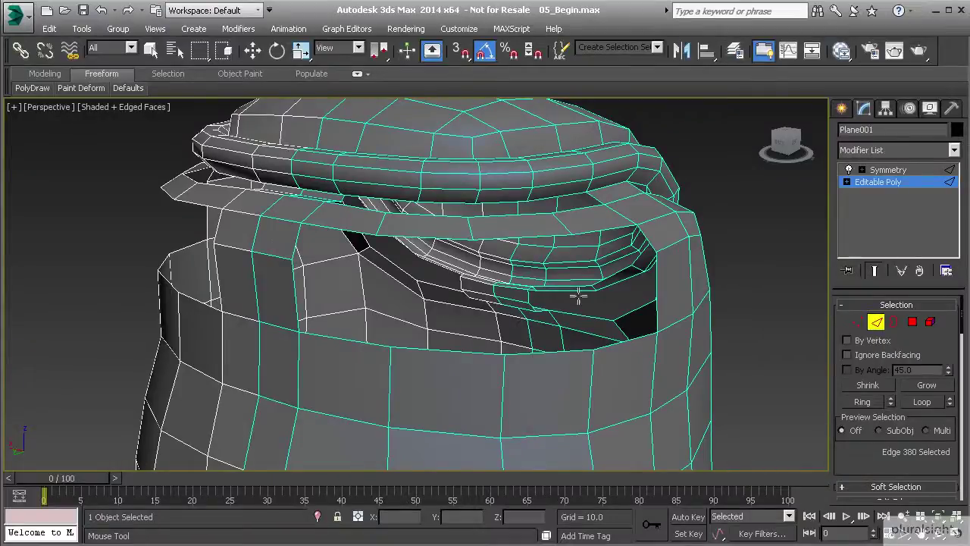
pyautogui.press('w')
pyautogui.click(436, 239)
pyautogui.keyDown('ctrl'); pyautogui.click(491, 354); pyautogui.keyUp('ctrl')
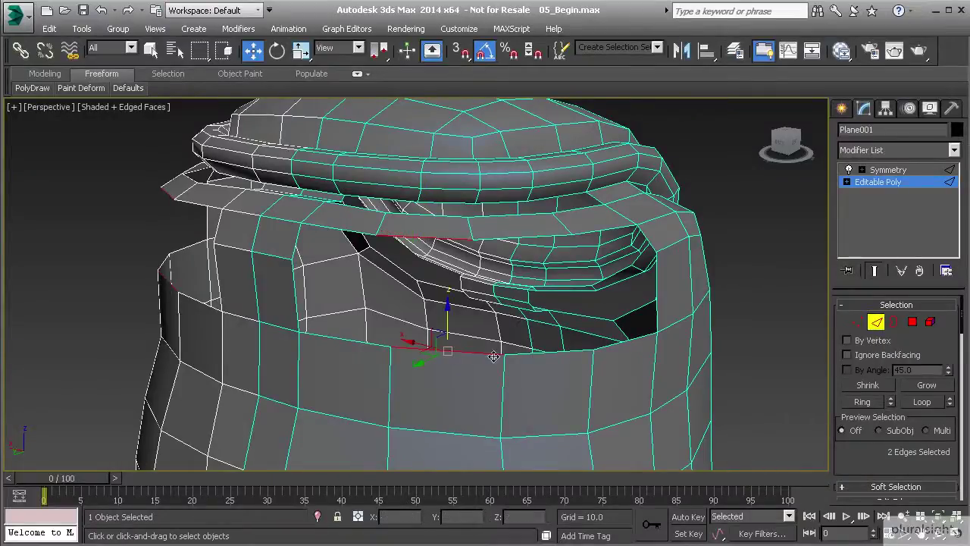
pyautogui.keyDown('ctrl'); pyautogui.click(533, 355); pyautogui.keyUp('ctrl')
pyautogui.keyDown('ctrl'); pyautogui.click(528, 240); pyautogui.keyUp('ctrl')
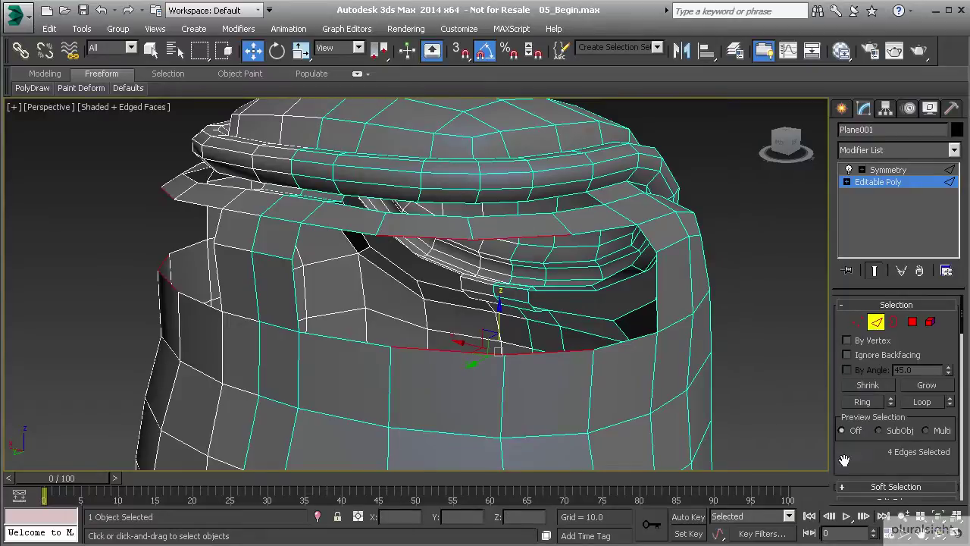
pyautogui.scroll(-5, 895, 431)
pyautogui.click(888, 476)
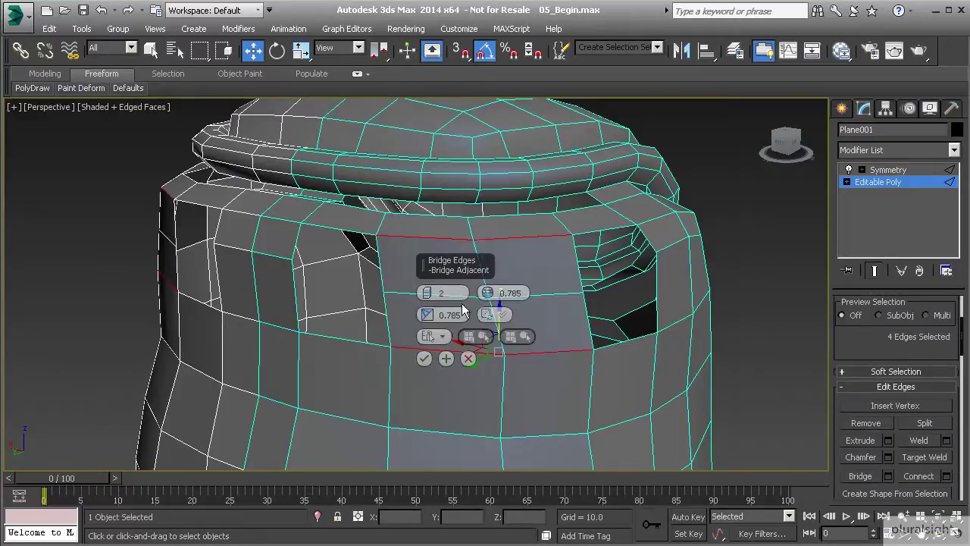
pyautogui.click(424, 360)
# Step: Move the top bridge's two middle horizontal edges outward so the patch bulges around the frame
pyautogui.keyDown('alt'); pyautogui.moveTo(412, 307); pyautogui.dragTo(505, 332, button='middle'); pyautogui.keyUp('alt')
pyautogui.click(472, 300)
pyautogui.keyDown('ctrl'); pyautogui.click(507, 292); pyautogui.keyUp('ctrl')
pyautogui.moveTo(470, 300); pyautogui.dragTo(482, 308)
pyautogui.keyDown('alt'); pyautogui.moveTo(487, 313); pyautogui.dragTo(474, 310, button='middle'); pyautogui.keyUp('alt')
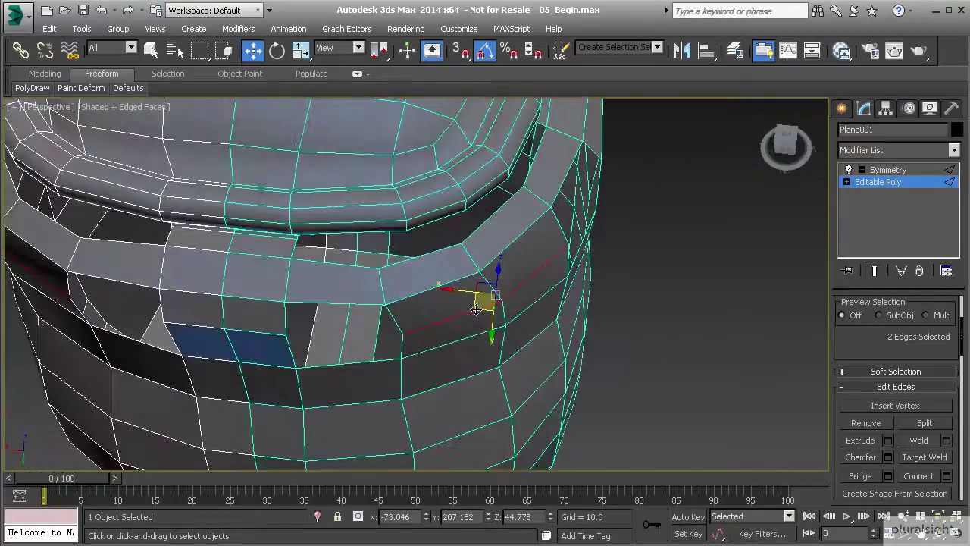
pyautogui.moveTo(477, 311); pyautogui.dragTo(470, 332)
pyautogui.keyDown('alt'); pyautogui.moveTo(470, 332); pyautogui.dragTo(455, 253, button='middle'); pyautogui.keyUp('alt')
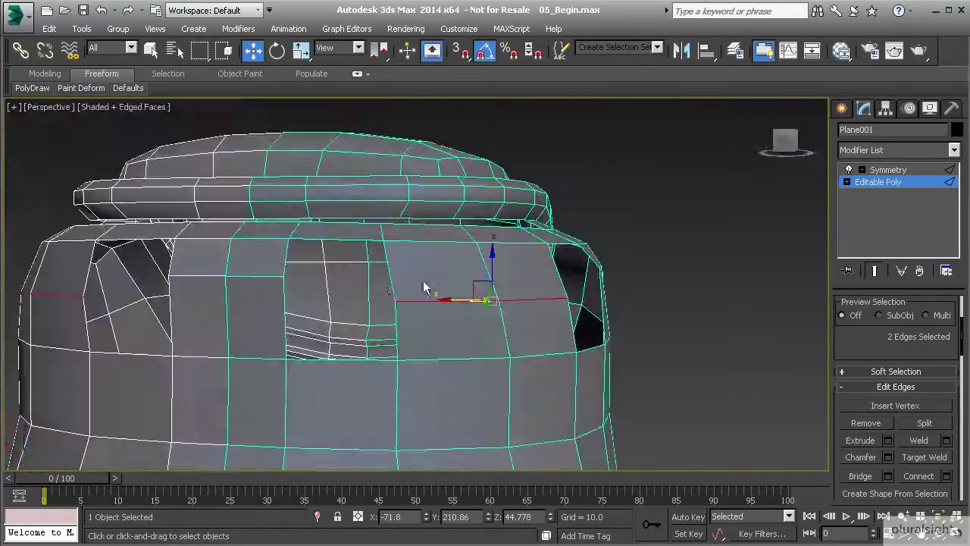
# Step: Use the Extend tool to fill the openings on both sides of the top bridge with polygons
pyautogui.moveTo(41, 93)
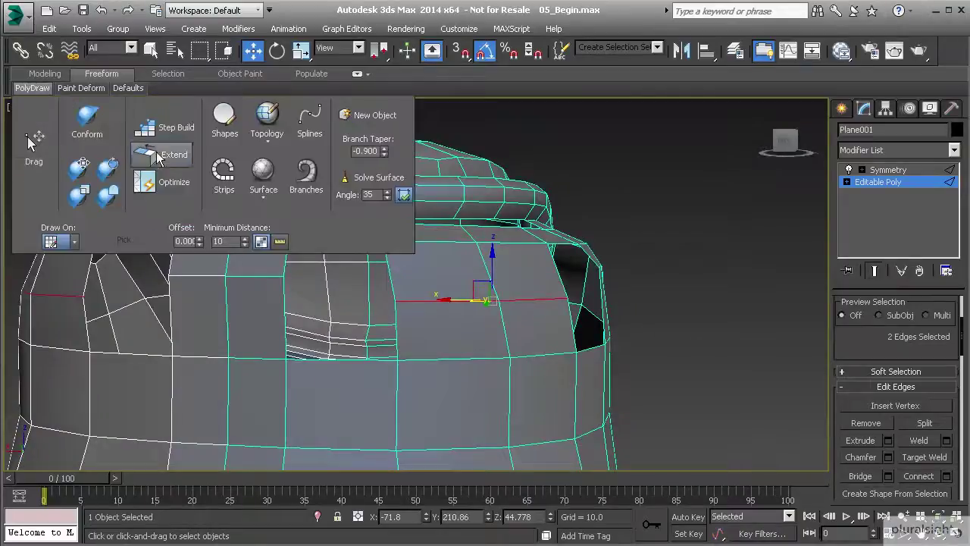
pyautogui.click(159, 158)
pyautogui.moveTo(314, 288); pyautogui.dragTo(338, 316, button='middle')
pyautogui.keyDown('alt'); pyautogui.moveTo(350, 355); pyautogui.dragTo(384, 325, button='middle'); pyautogui.keyUp('alt')
pyautogui.keyDown('ctrl'); pyautogui.keyDown('alt'); pyautogui.moveTo(443, 322); pyautogui.dragTo(552, 336); pyautogui.keyUp('alt'); pyautogui.keyUp('ctrl')
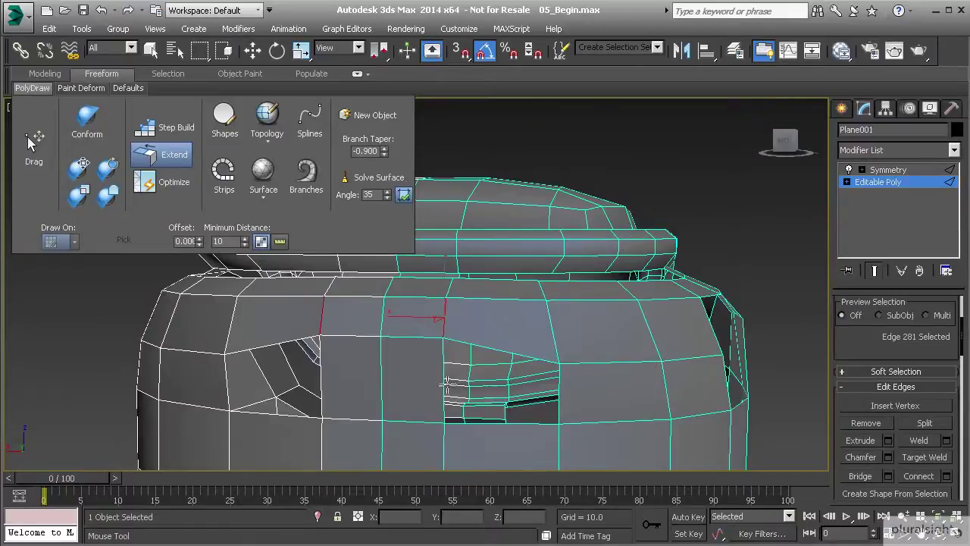
pyautogui.moveTo(455, 383); pyautogui.dragTo(601, 388)
pyautogui.moveTo(532, 360); pyautogui.dragTo(559, 362)
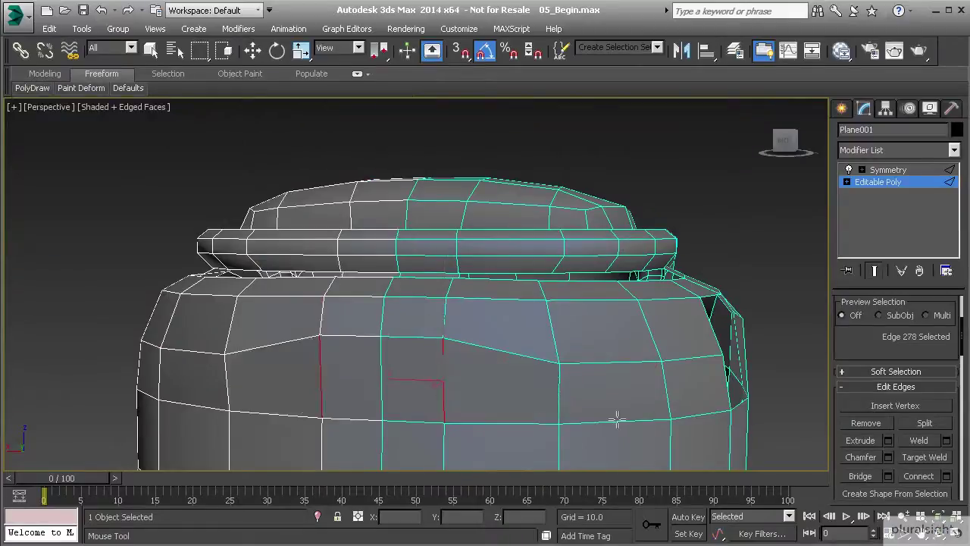
pyautogui.keyDown('alt'); pyautogui.moveTo(633, 406); pyautogui.dragTo(411, 324, button='middle'); pyautogui.keyUp('alt')
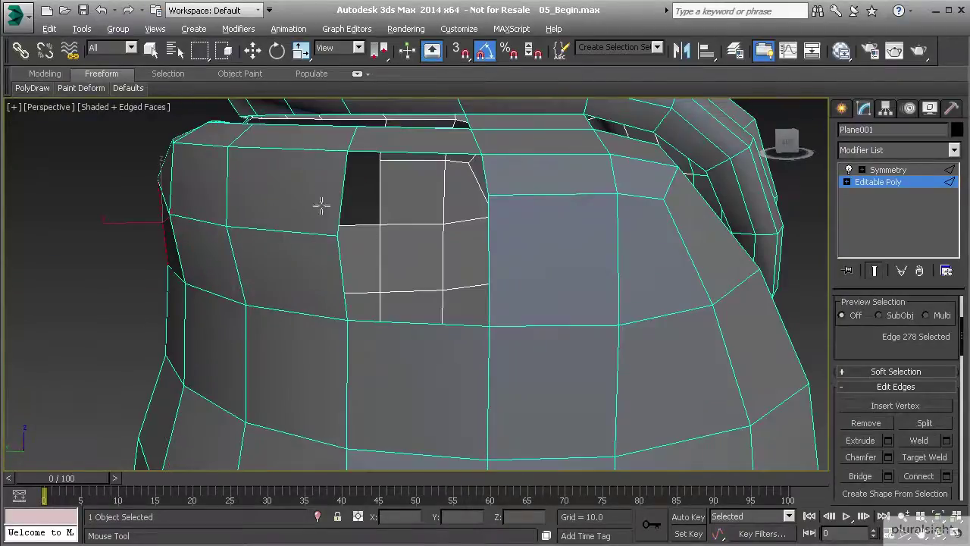
pyautogui.moveTo(327, 214); pyautogui.dragTo(510, 165)
pyautogui.moveTo(338, 277); pyautogui.dragTo(528, 281)
# Step: Raise the top bridge's two middle horizontal edges by about 12 units and shift them slightly outward
pyautogui.keyDown('alt'); pyautogui.moveTo(462, 279); pyautogui.dragTo(529, 289, button='middle'); pyautogui.keyUp('alt')
pyautogui.scroll(-5, 493, 282)
pyautogui.press('w')
pyautogui.click(476, 278)
pyautogui.keyDown('ctrl'); pyautogui.click(513, 279); pyautogui.keyUp('ctrl')
pyautogui.moveTo(498, 245); pyautogui.dragTo(498, 234)
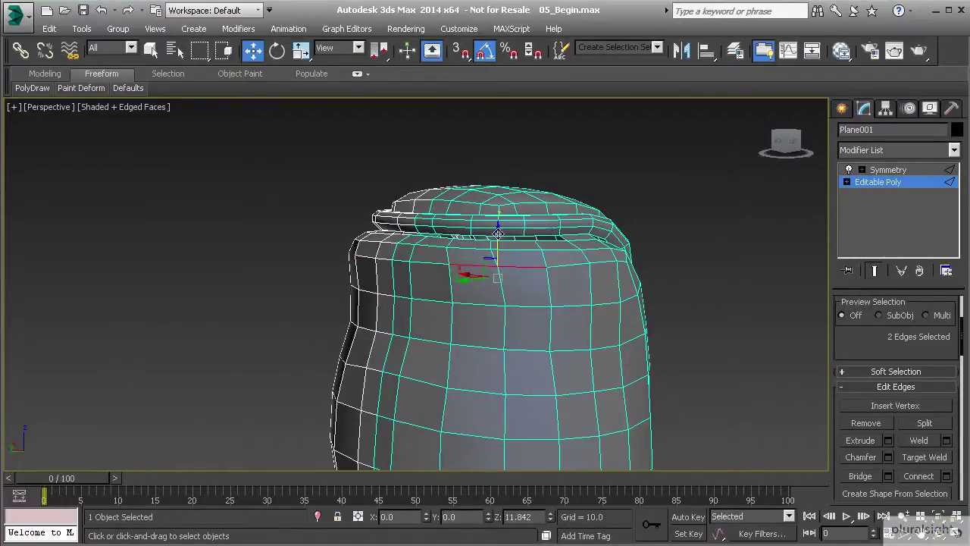
pyautogui.scroll(8, 497, 233)
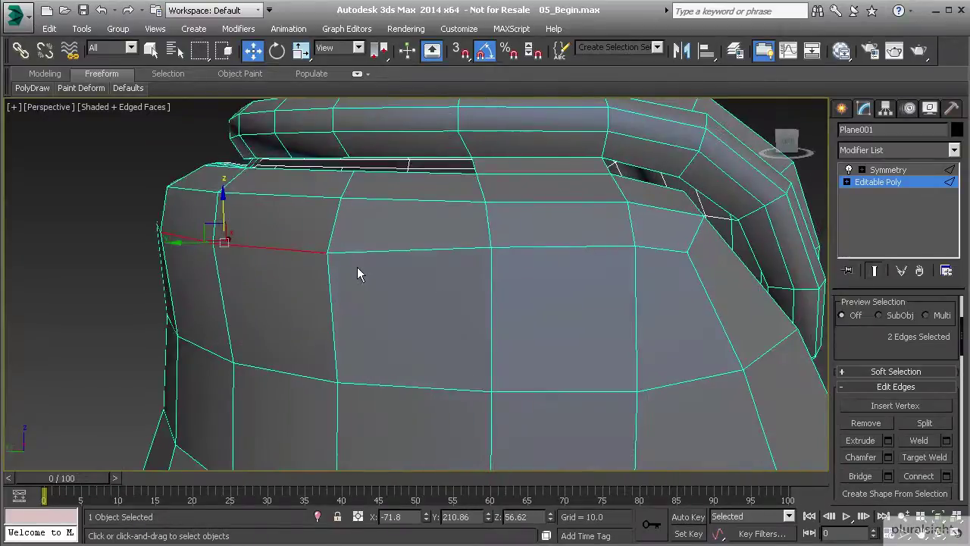
pyautogui.scroll(-2, 215, 229)
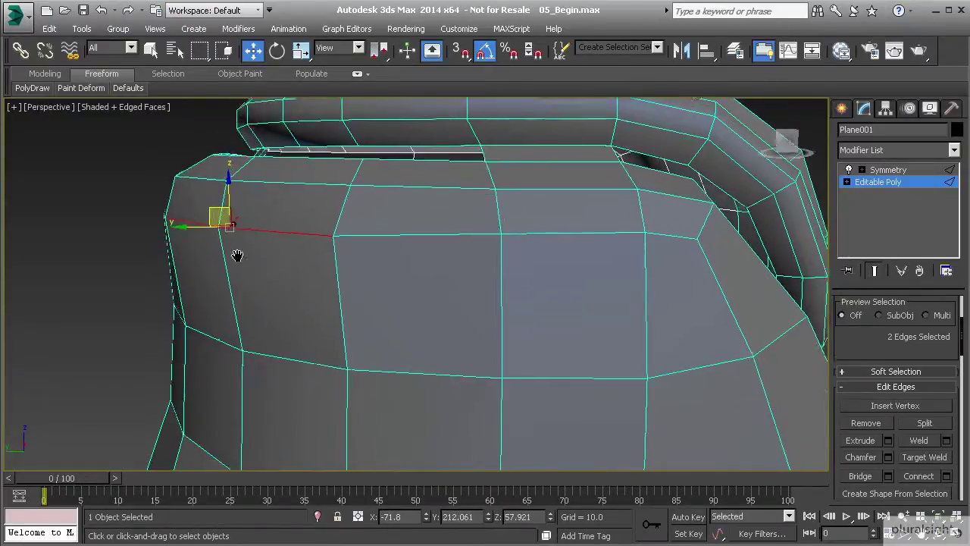
pyautogui.scroll(-6, 232, 264)
pyautogui.scroll(4, 279, 279)
pyautogui.keyDown('alt'); pyautogui.moveTo(282, 278); pyautogui.dragTo(400, 190, button='middle'); pyautogui.keyUp('alt')
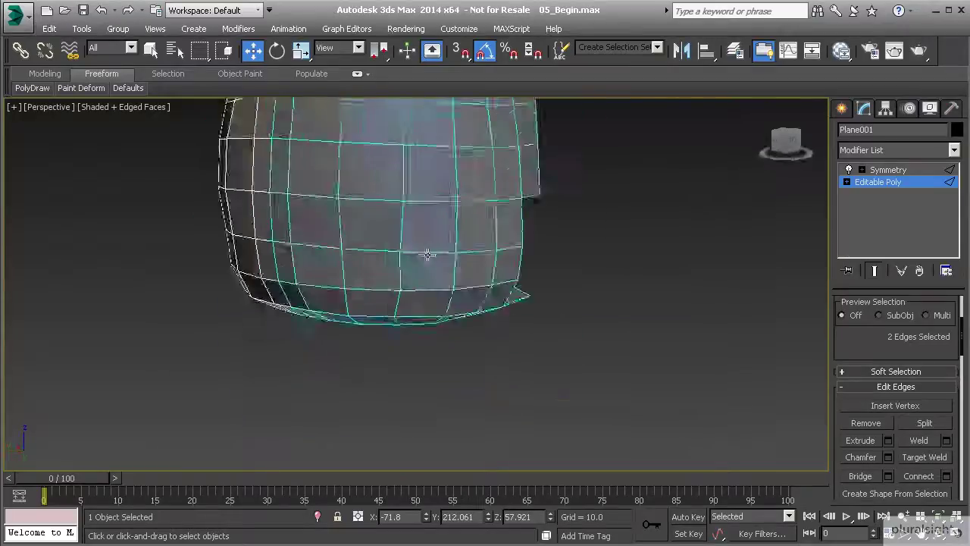
# Step: Shift the vertex just above the lower rim by about -5 units in X and 4 in Y, and select its neighbour nearer the rim
pyautogui.keyDown('alt'); pyautogui.moveTo(403, 236); pyautogui.dragTo(444, 279, button='middle'); pyautogui.keyUp('alt')
pyautogui.press('1')
pyautogui.click(416, 217)
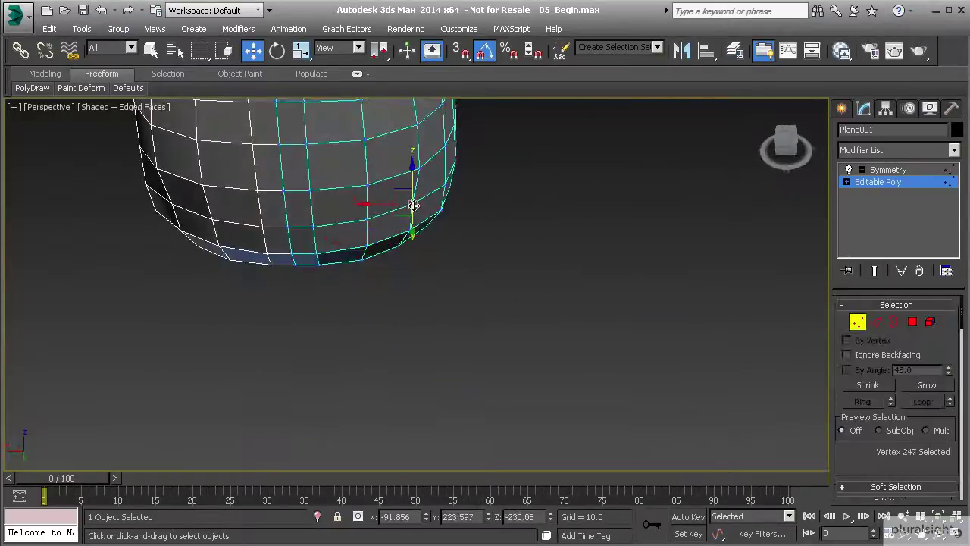
pyautogui.scroll(5, 418, 227)
pyautogui.moveTo(428, 341); pyautogui.dragTo(363, 370)
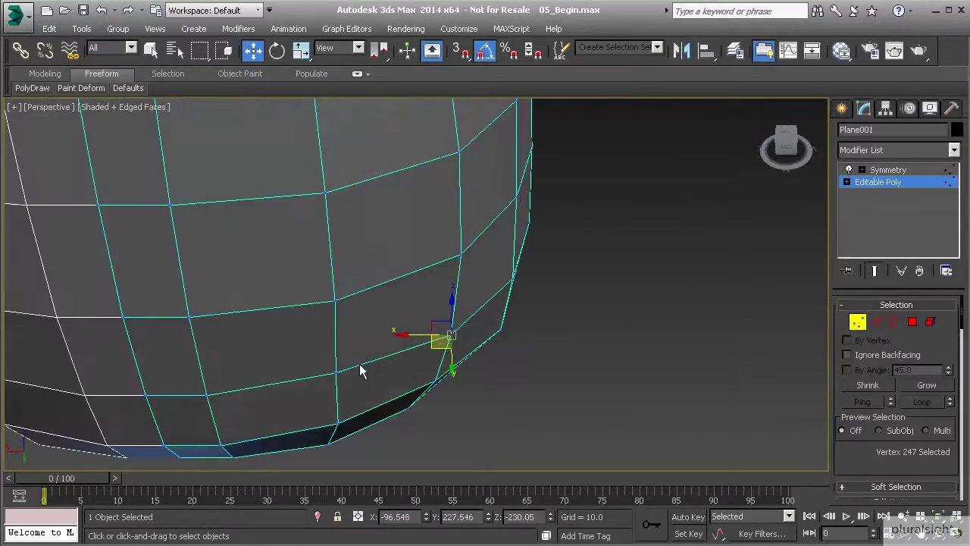
pyautogui.click(337, 420)
pyautogui.keyDown('alt'); pyautogui.moveTo(338, 419); pyautogui.dragTo(345, 218, button='middle'); pyautogui.keyUp('alt')
pyautogui.moveTo(492, 249); pyautogui.dragTo(430, 261, button='middle')
pyautogui.scroll(-5, 413, 294)
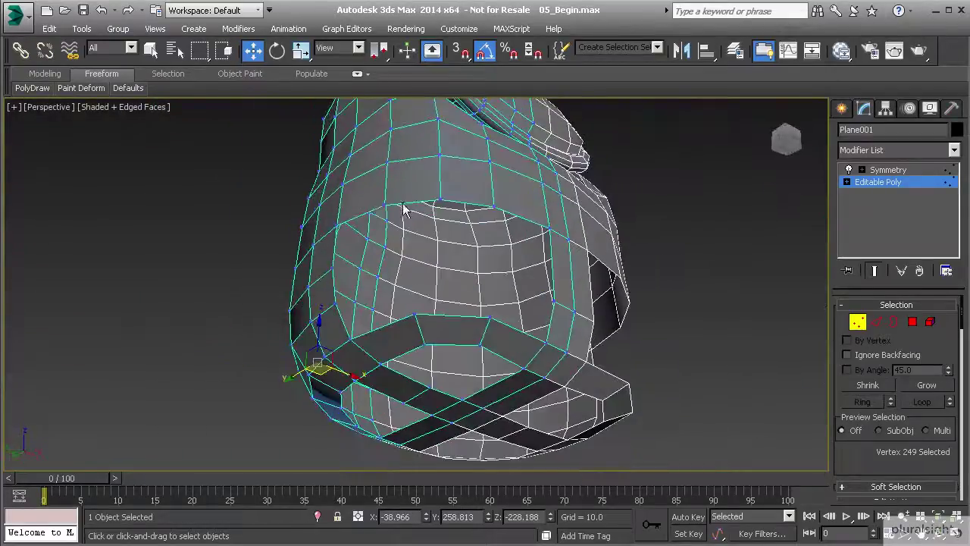
pyautogui.moveTo(462, 328)
pyautogui.keyDown('alt'); pyautogui.mouseDown(button='middle')
pyautogui.moveTo(460, 316)
pyautogui.moveTo(446, 325)
pyautogui.mouseUp(button='middle'); pyautogui.keyUp('alt')
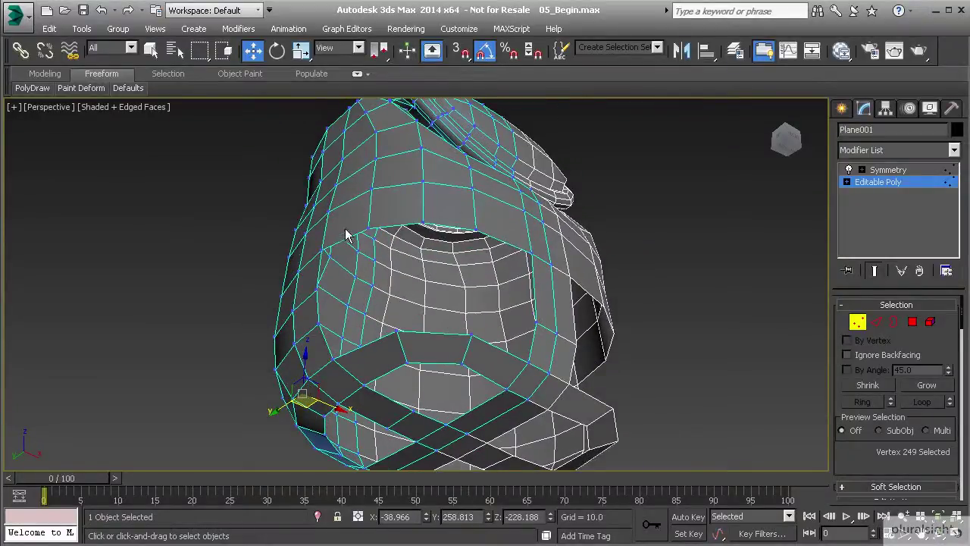
# Step: Connect the two long edges of the bottom ring's front section with a new cross edge
pyautogui.press('2')
pyautogui.click(434, 334)
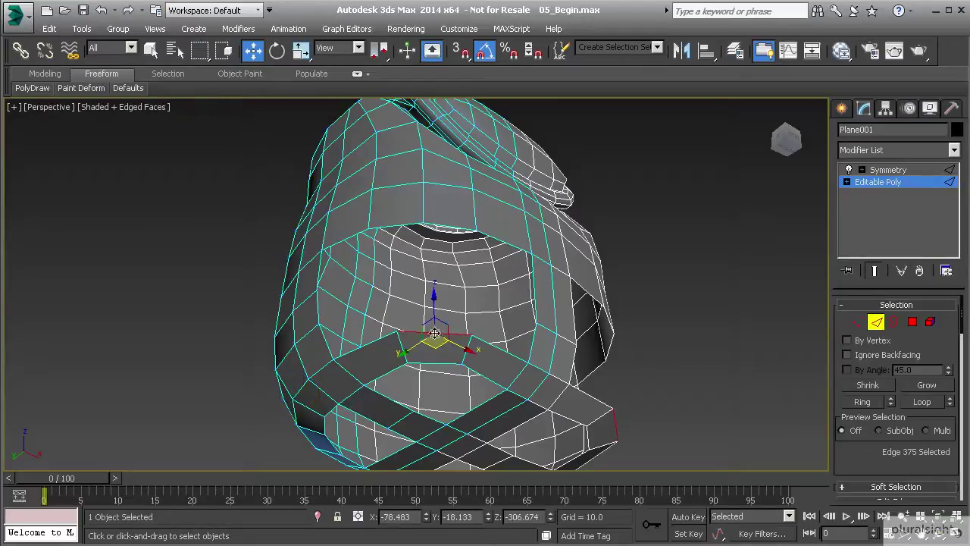
pyautogui.keyDown('ctrl'); pyautogui.click(428, 364); pyautogui.keyUp('ctrl')
pyautogui.scroll(-5, 894, 469)
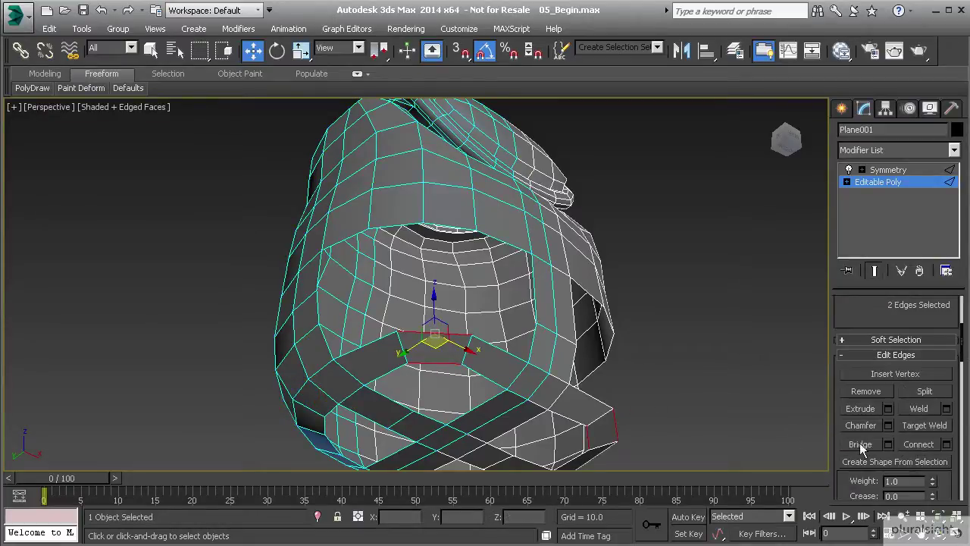
pyautogui.click(914, 445)
# Step: Move the section's middle cross edge outward and spread the two neighbouring cross edges apart to round the ring evenly
pyautogui.scroll(5, 480, 368)
pyautogui.click(429, 325)
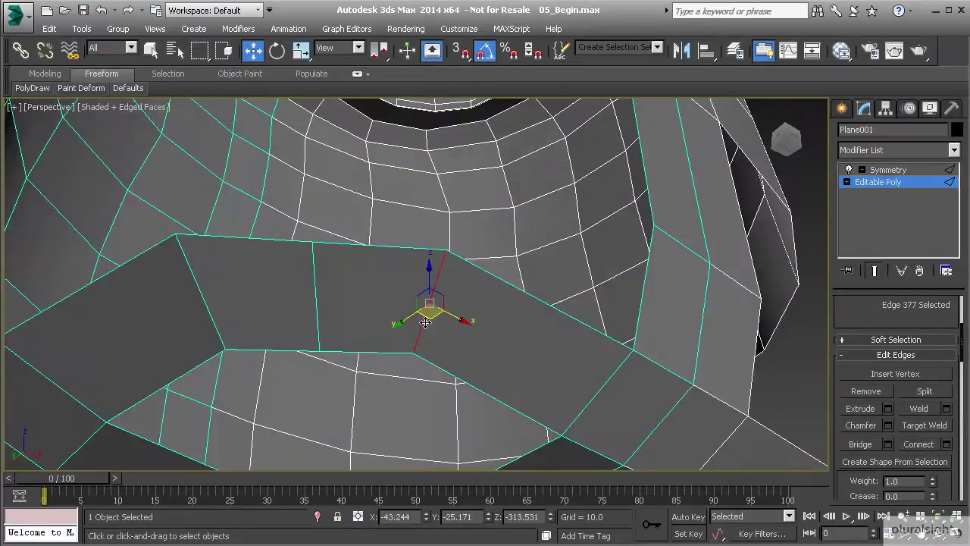
pyautogui.scroll(-5, 430, 327)
pyautogui.keyDown('alt'); pyautogui.moveTo(431, 327); pyautogui.dragTo(432, 351, button='middle'); pyautogui.keyUp('alt')
pyautogui.click(397, 314)
pyautogui.moveTo(395, 336); pyautogui.dragTo(397, 334)
pyautogui.click(431, 315)
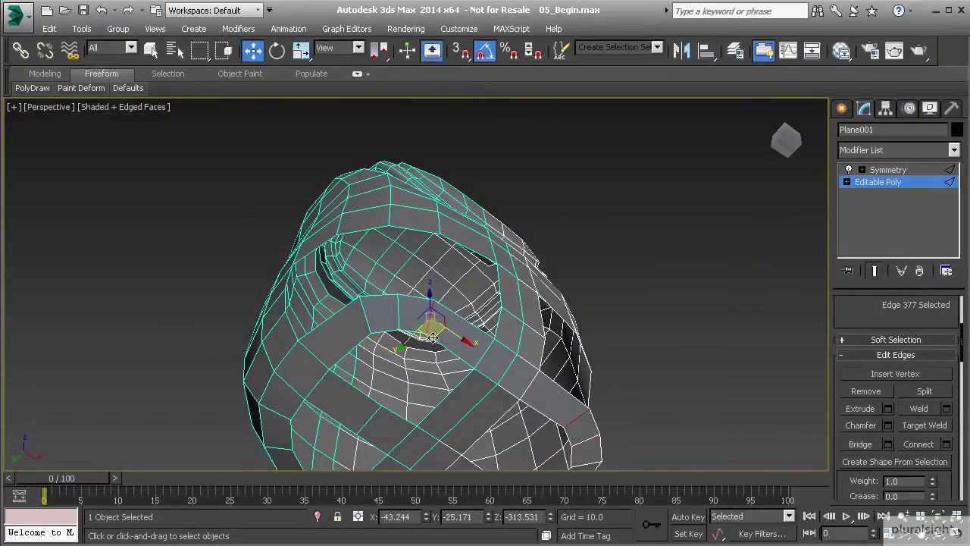
pyautogui.click(368, 322)
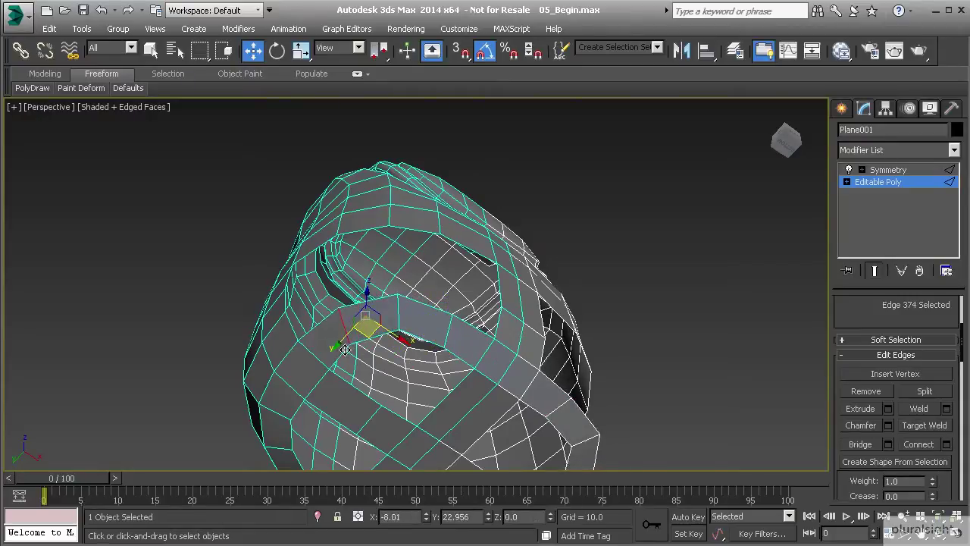
# Step: Nudge the outer rim vertices at both end cross edges of the ring section to smooth its curve
pyautogui.press('1')
pyautogui.click(339, 312)
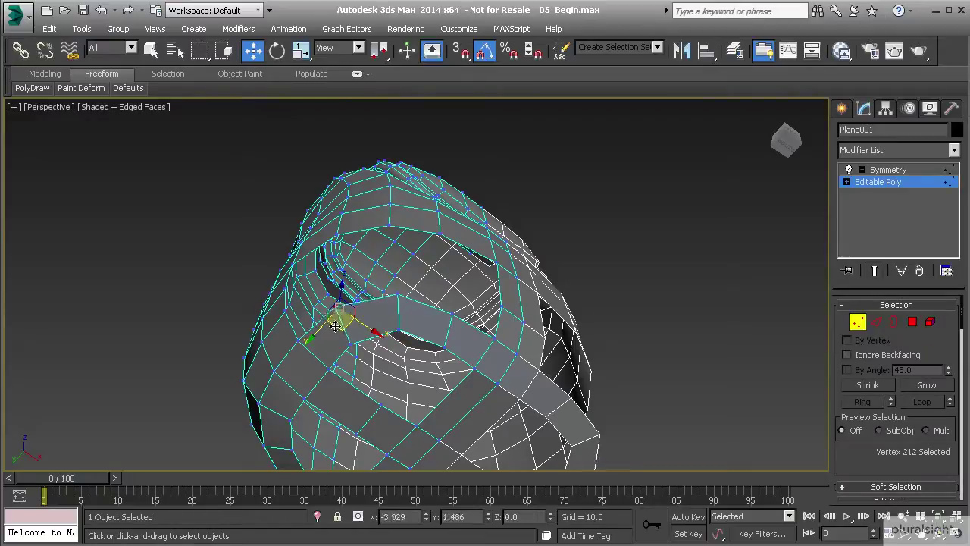
pyautogui.click(452, 315)
pyautogui.moveTo(448, 330); pyautogui.dragTo(455, 330)
pyautogui.keyDown('alt'); pyautogui.moveTo(429, 331); pyautogui.dragTo(438, 417, button='middle'); pyautogui.keyUp('alt')
# Step: Lower one end cross edge of the ring section by about 2 units to follow the rounded profile
pyautogui.hotkey('alt', '2')
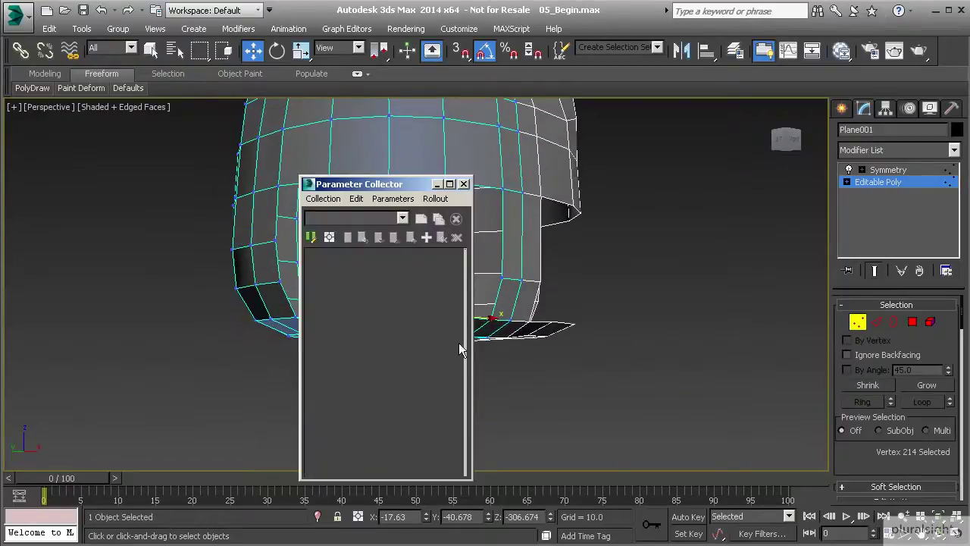
pyautogui.click(464, 184)
pyautogui.press('2')
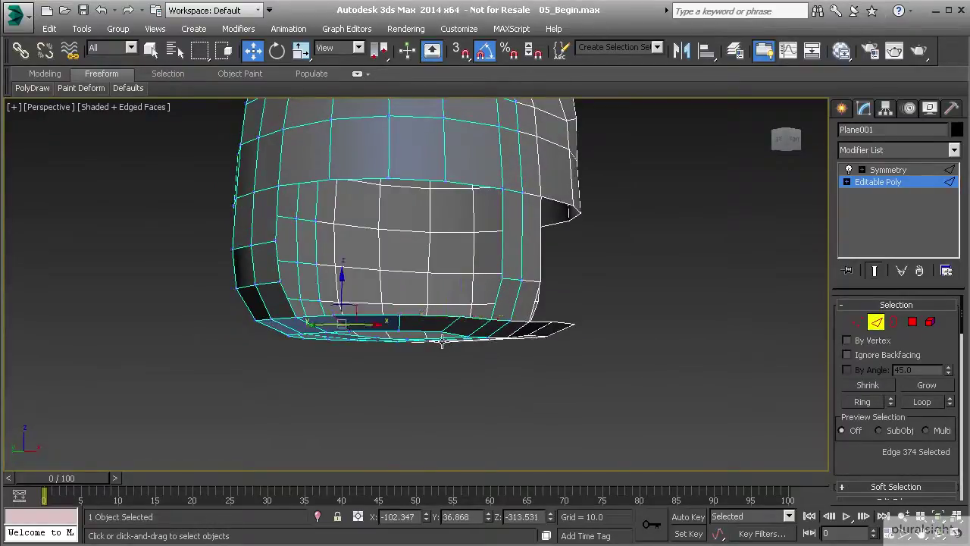
pyautogui.keyDown('alt'); pyautogui.moveTo(480, 340); pyautogui.dragTo(445, 325, button='middle'); pyautogui.keyUp('alt')
pyautogui.click(452, 327)
pyautogui.moveTo(449, 298); pyautogui.dragTo(449, 304)
pyautogui.keyDown('alt'); pyautogui.moveTo(426, 302); pyautogui.dragTo(480, 325, button='middle'); pyautogui.keyUp('alt')
# Step: Connect the two vertical edges of the tall strap polygon beside the large side opening with a horizontal edge
pyautogui.click(490, 333)
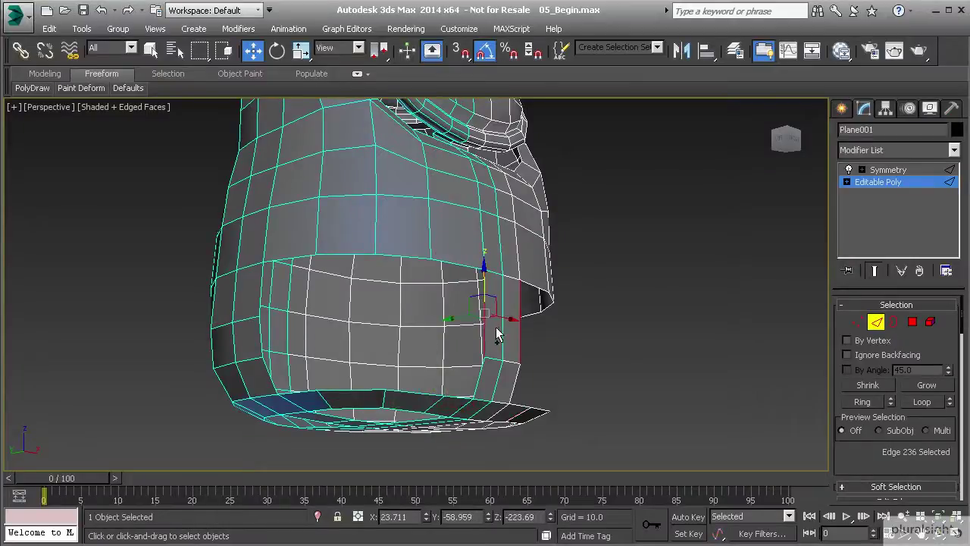
pyautogui.keyDown('ctrl'); pyautogui.click(500, 326); pyautogui.keyUp('ctrl')
pyautogui.keyDown('alt'); pyautogui.moveTo(419, 333); pyautogui.dragTo(384, 345, button='middle'); pyautogui.keyUp('alt')
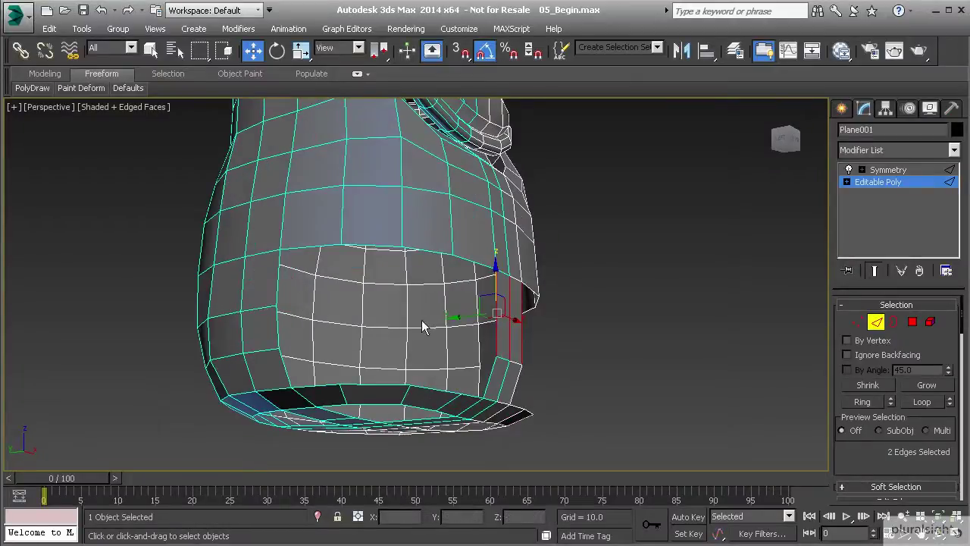
pyautogui.moveTo(505, 339)
pyautogui.keyDown('alt'); pyautogui.mouseDown(button='middle')
pyautogui.moveTo(480, 331)
pyautogui.moveTo(498, 331)
pyautogui.mouseUp(button='middle'); pyautogui.keyUp('alt')
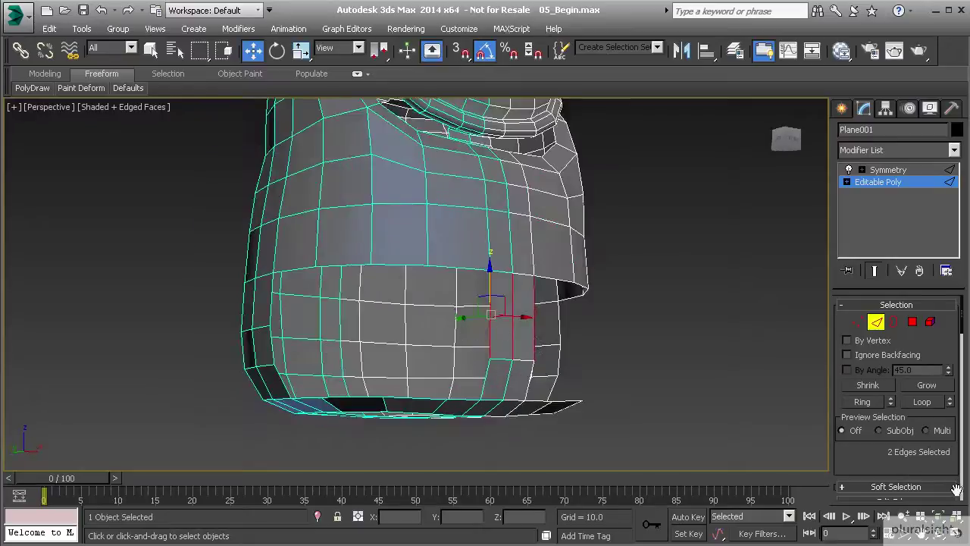
pyautogui.scroll(-3, 919, 419)
pyautogui.scroll(-1, 922, 482)
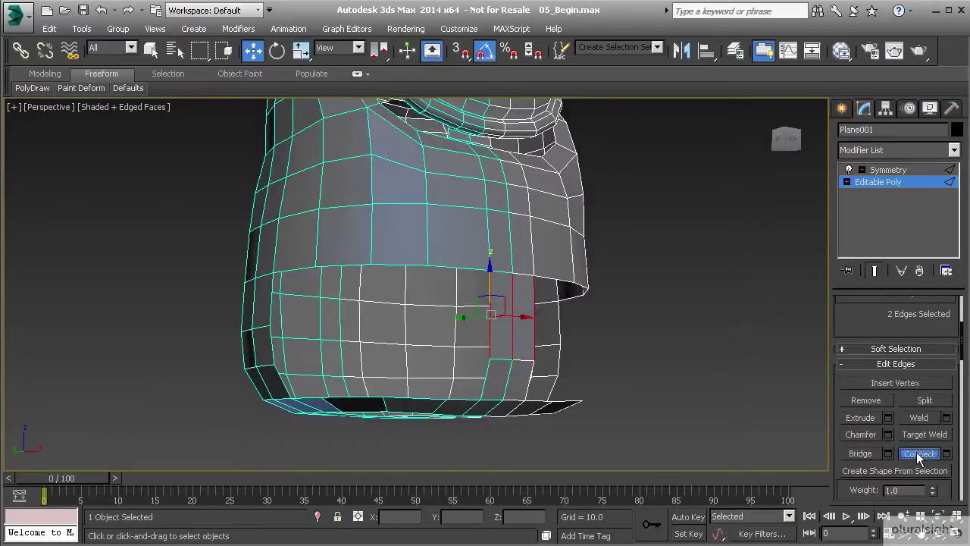
pyautogui.click(917, 453)
# Step: Select the six-edge horizontal loop on the opposite side of the opening and raise it slightly
pyautogui.moveTo(395, 358); pyautogui.dragTo(430, 359, button='middle')
pyautogui.doubleClick(367, 333)
pyautogui.moveTo(369, 303); pyautogui.dragTo(370, 297)
pyautogui.moveTo(355, 323)
pyautogui.keyDown('alt'); pyautogui.mouseDown(button='middle')
pyautogui.moveTo(410, 334)
pyautogui.moveTo(358, 321)
pyautogui.mouseUp(button='middle'); pyautogui.keyUp('alt')
pyautogui.moveTo(455, 327)
pyautogui.keyDown('alt'); pyautogui.mouseDown(button='middle')
pyautogui.moveTo(442, 318)
pyautogui.moveTo(462, 319)
pyautogui.moveTo(449, 318)
pyautogui.mouseUp(button='middle'); pyautogui.keyUp('alt')
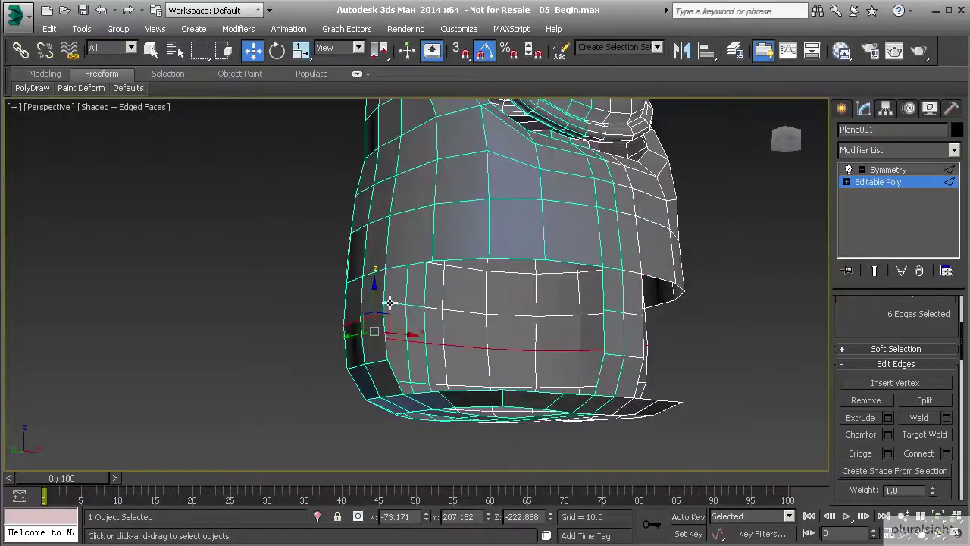
# Step: Bridge two pairs of facing edges between the upper band and the bottom ring with 3 segments
pyautogui.click(470, 261)
pyautogui.keyDown('ctrl'); pyautogui.click(466, 388); pyautogui.keyUp('ctrl')
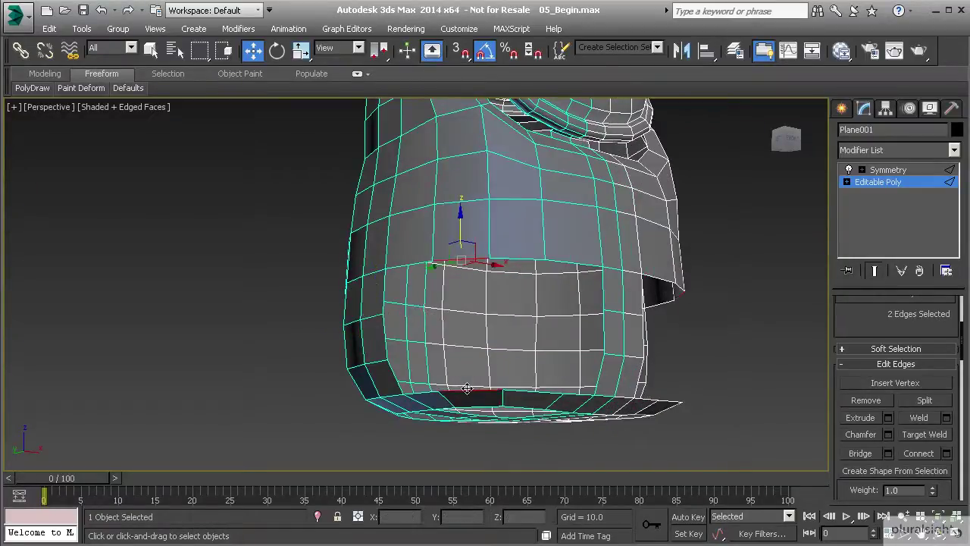
pyautogui.keyDown('ctrl'); pyautogui.click(520, 389); pyautogui.keyUp('ctrl')
pyautogui.keyDown('alt'); pyautogui.moveTo(555, 392); pyautogui.dragTo(547, 386, button='middle'); pyautogui.keyUp('alt')
pyautogui.click(888, 453)
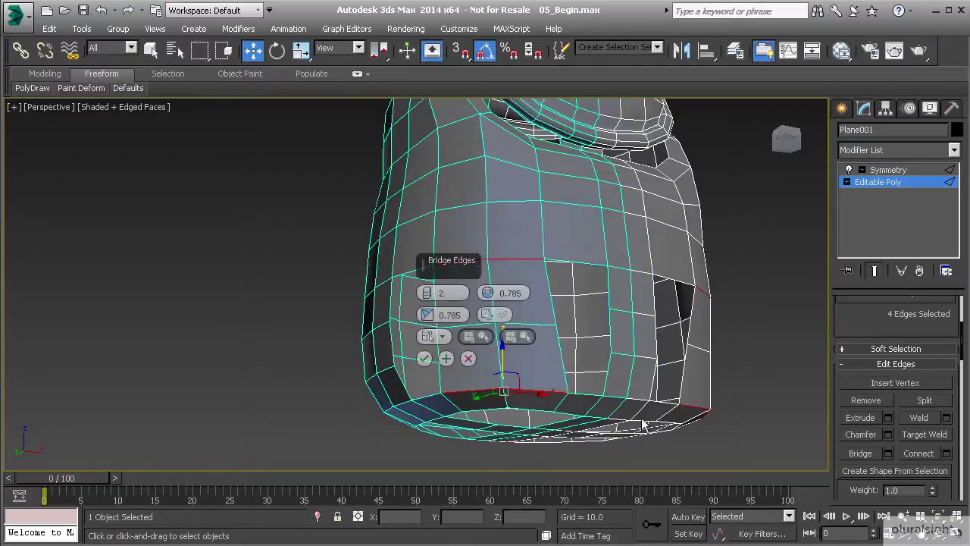
pyautogui.click(432, 338)
pyautogui.keyDown('alt'); pyautogui.moveTo(426, 362); pyautogui.dragTo(693, 395, button='middle'); pyautogui.keyUp('alt')
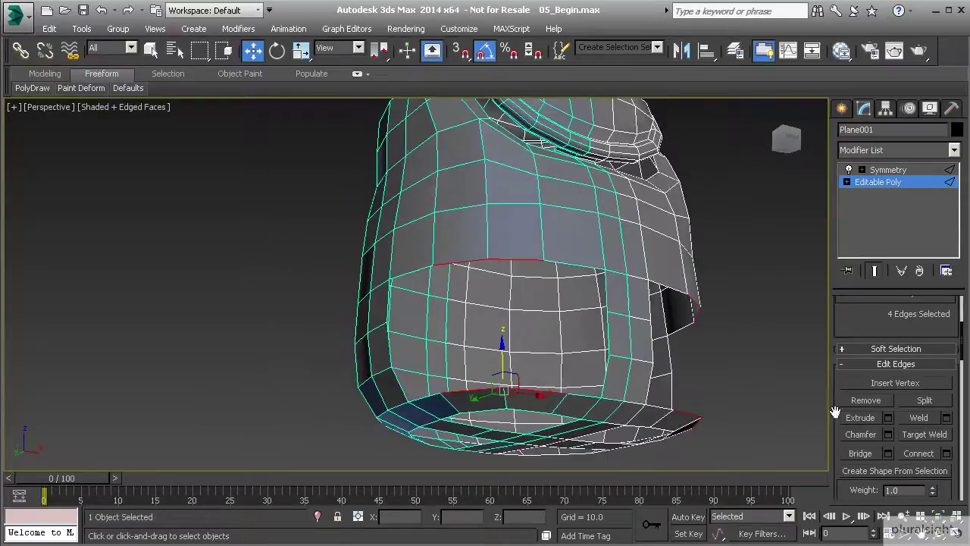
pyautogui.click(887, 452)
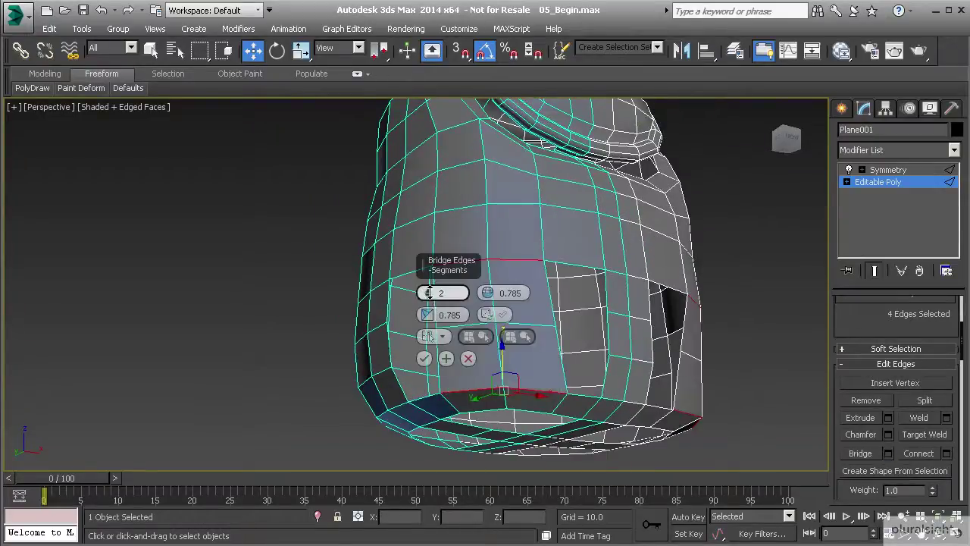
pyautogui.click(424, 358)
# Step: Move the bridge's two middle polygons outward so the patch follows the surface's bulge
pyautogui.keyDown('alt'); pyautogui.moveTo(422, 353); pyautogui.dragTo(363, 303, button='middle'); pyautogui.keyUp('alt')
pyautogui.keyDown('alt'); pyautogui.moveTo(488, 342); pyautogui.dragTo(465, 357, button='middle'); pyautogui.keyUp('alt')
pyautogui.press('4')
pyautogui.click(474, 327)
pyautogui.keyDown('ctrl'); pyautogui.click(513, 326); pyautogui.keyUp('ctrl')
pyautogui.keyDown('alt'); pyautogui.moveTo(514, 326); pyautogui.dragTo(489, 306, button='middle'); pyautogui.keyUp('alt')
pyautogui.moveTo(489, 305); pyautogui.dragTo(492, 311)
pyautogui.keyDown('alt'); pyautogui.moveTo(491, 311); pyautogui.dragTo(454, 324, button='middle'); pyautogui.keyUp('alt')
# Step: Use the Extend tool to fill the gaps on both sides of the new bridge with polygons
pyautogui.press('2')
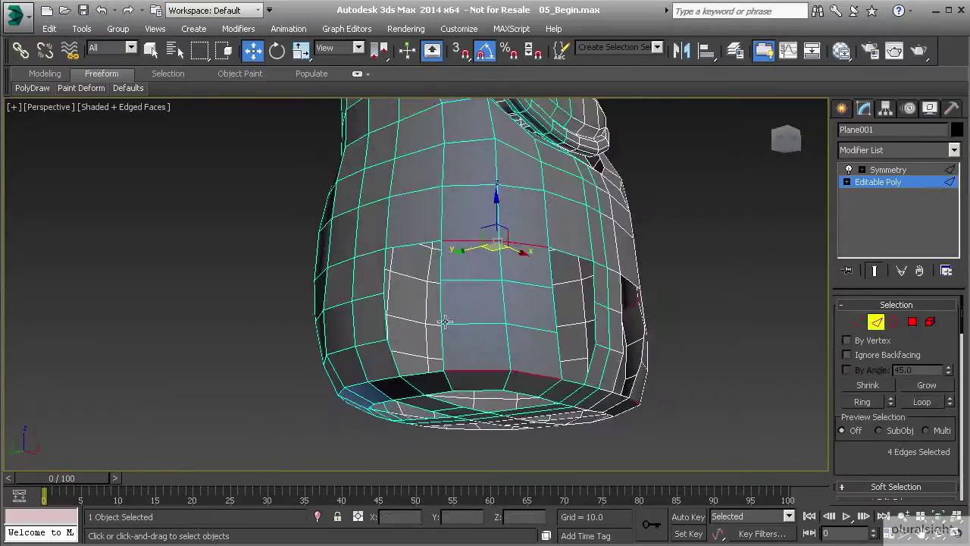
pyautogui.moveTo(44, 88)
pyautogui.click(161, 155)
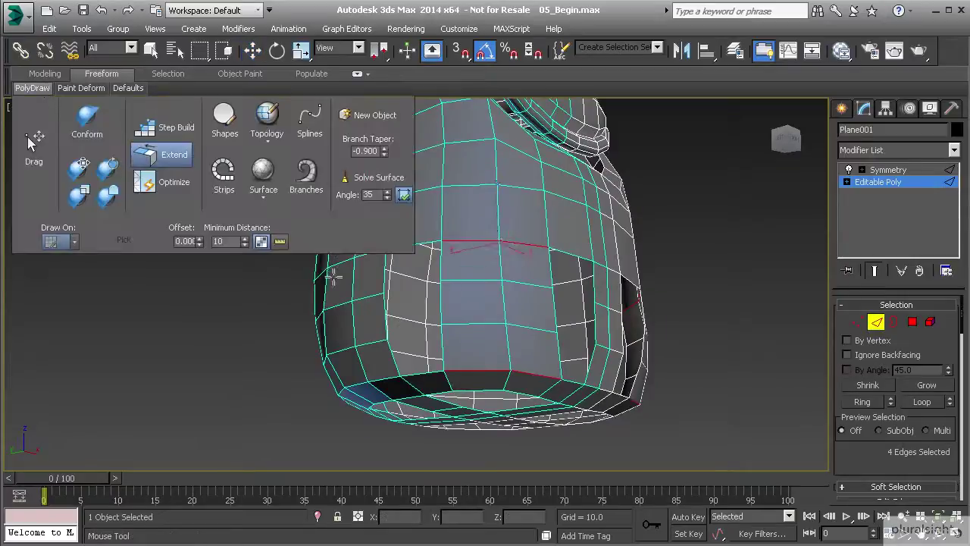
pyautogui.moveTo(331, 260); pyautogui.dragTo(398, 305, button='middle')
pyautogui.keyDown('ctrl'); pyautogui.keyDown('alt'); pyautogui.moveTo(447, 327); pyautogui.dragTo(523, 316); pyautogui.keyUp('alt'); pyautogui.keyUp('ctrl')
pyautogui.keyDown('ctrl'); pyautogui.keyDown('alt'); pyautogui.moveTo(452, 356); pyautogui.dragTo(534, 355); pyautogui.keyUp('alt'); pyautogui.keyUp('ctrl')
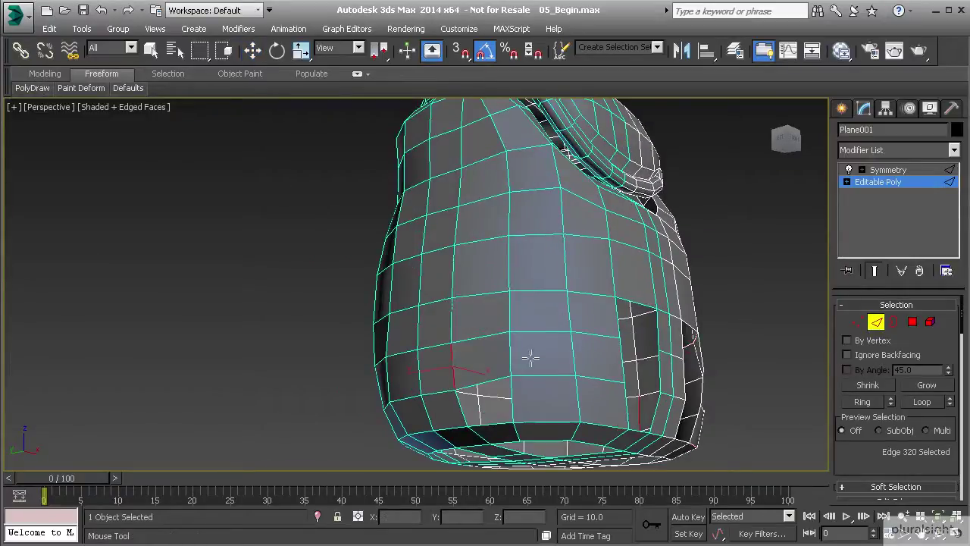
pyautogui.keyDown('ctrl'); pyautogui.keyDown('alt'); pyautogui.moveTo(457, 406); pyautogui.dragTo(531, 399); pyautogui.keyUp('alt'); pyautogui.keyUp('ctrl')
pyautogui.keyDown('alt'); pyautogui.moveTo(587, 386); pyautogui.dragTo(518, 314, button='middle'); pyautogui.keyUp('alt')
pyautogui.keyDown('ctrl'); pyautogui.keyDown('alt'); pyautogui.moveTo(548, 289); pyautogui.dragTo(630, 285); pyautogui.keyUp('alt'); pyautogui.keyUp('ctrl')
# Step: Cap the larger border opening on the underside, between the central cross straps and the outer ring
pyautogui.scroll(-6, 584, 364)
pyautogui.moveTo(601, 327); pyautogui.dragTo(493, 296, button='middle')
pyautogui.scroll(4, 535, 300)
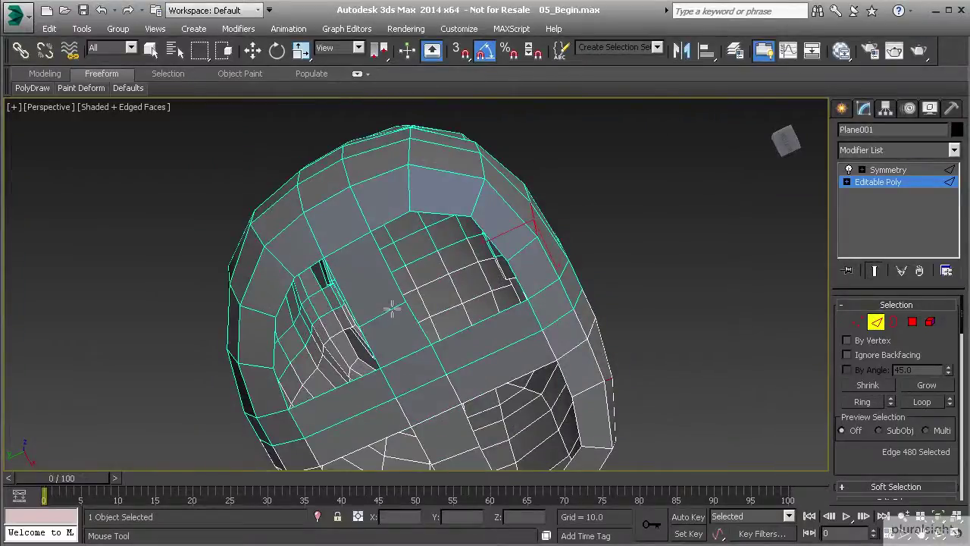
pyautogui.press('w')
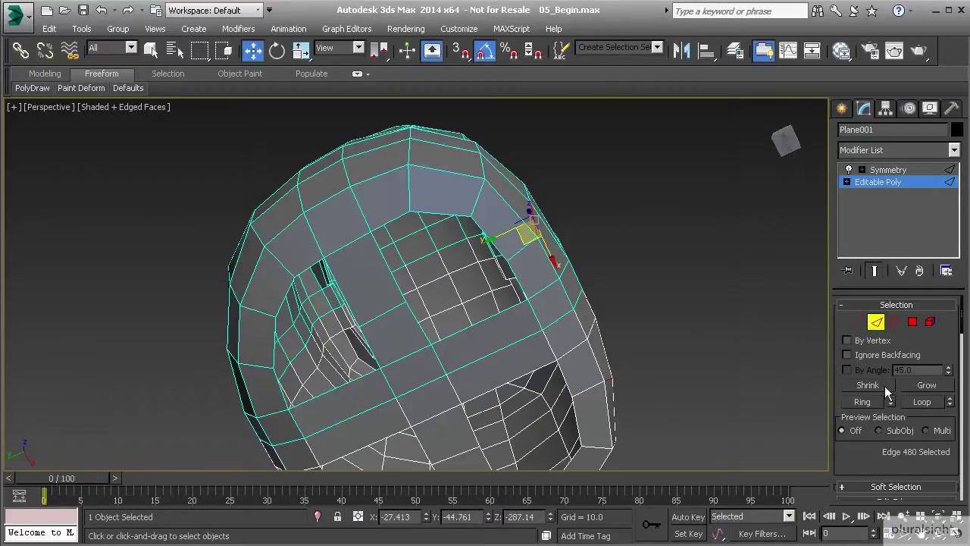
pyautogui.click(898, 324)
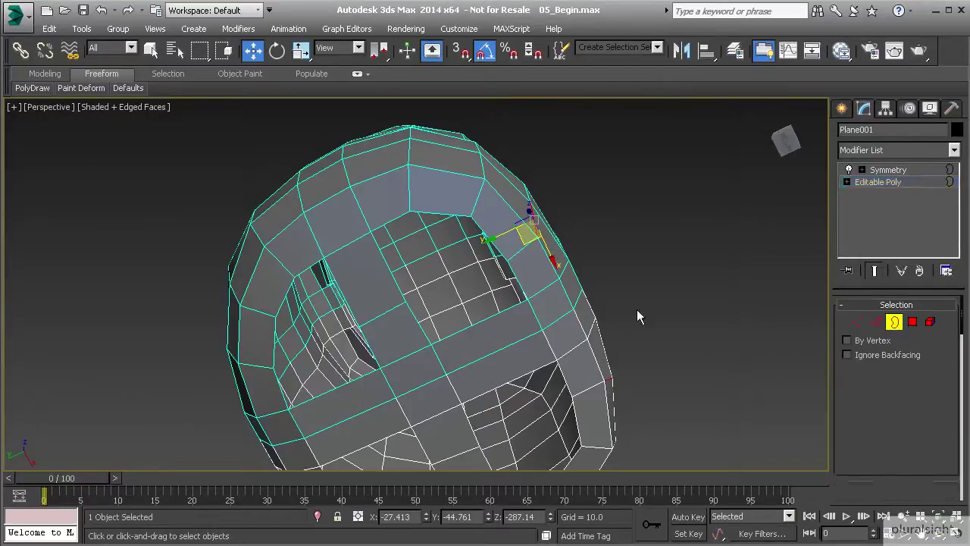
pyautogui.click(399, 290)
pyautogui.scroll(-3, 851, 453)
pyautogui.click(913, 402)
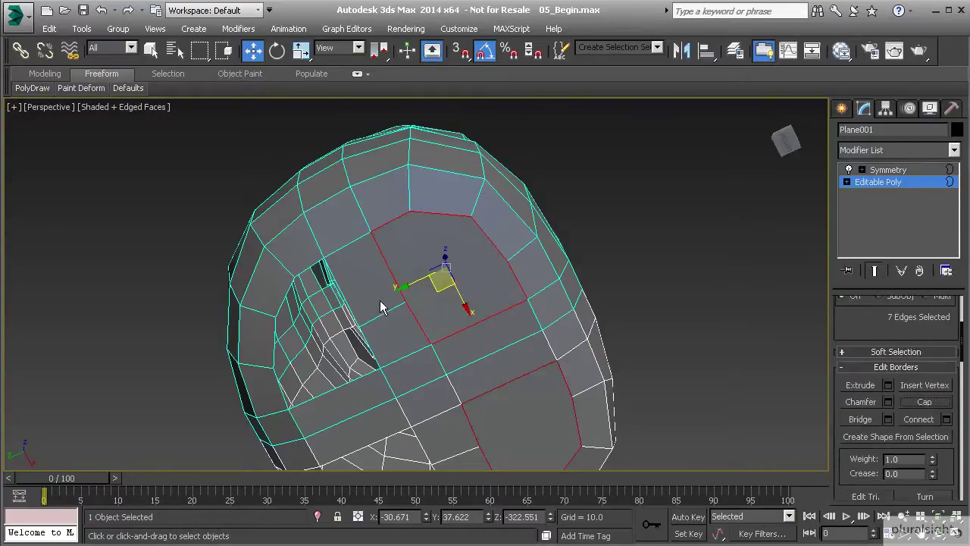
# Step: Cut two crossing edges through the underside cap, joining the ring vertices to the facing cross straps
pyautogui.press('1')
pyautogui.rightClick(402, 244)
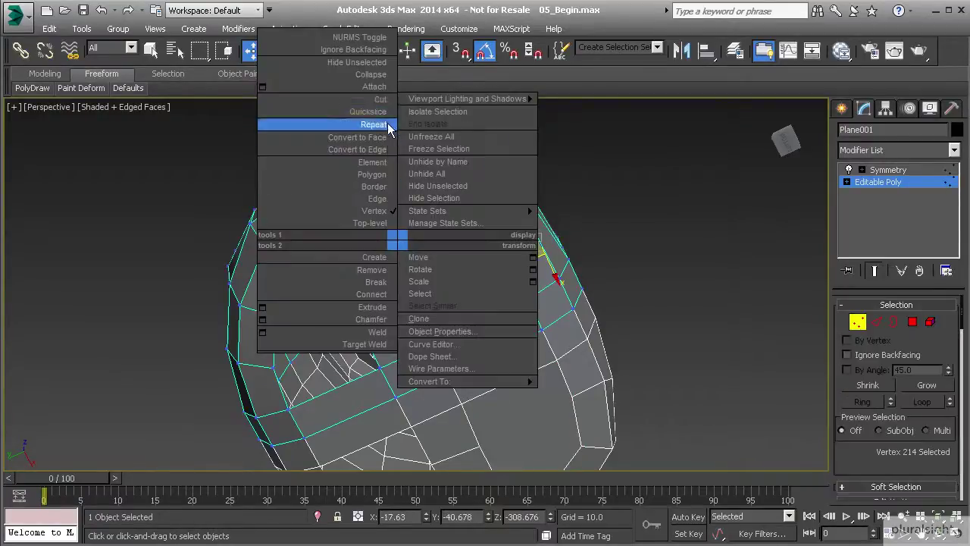
pyautogui.click(383, 101)
pyautogui.keyDown('alt'); pyautogui.moveTo(471, 278); pyautogui.dragTo(469, 273, button='middle'); pyautogui.keyUp('alt')
pyautogui.click(510, 262)
pyautogui.click(416, 317)
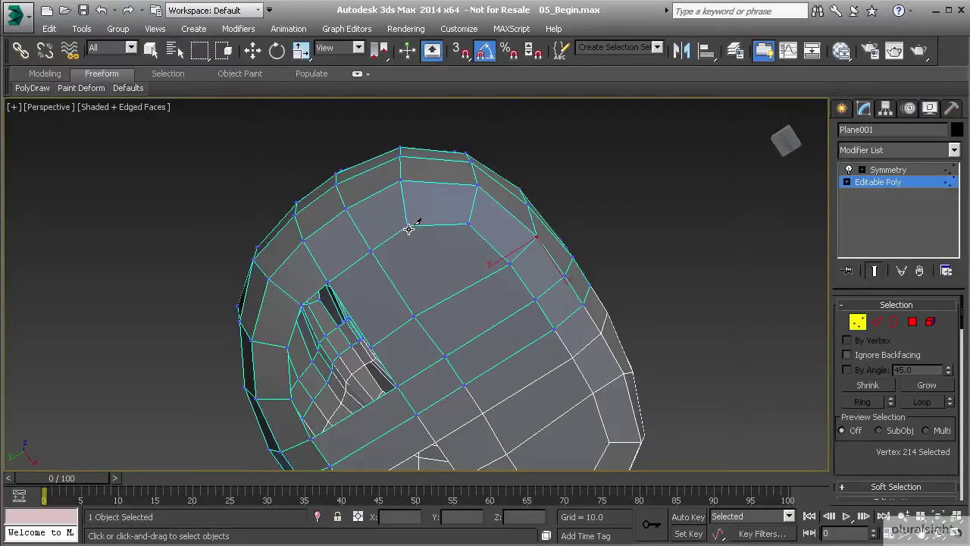
pyautogui.click(408, 227)
pyautogui.moveTo(515, 351); pyautogui.dragTo(347, 264, button='middle')
pyautogui.keyDown('alt'); pyautogui.moveTo(465, 399); pyautogui.dragTo(452, 295, button='middle'); pyautogui.keyUp('alt')
pyautogui.rightClick(452, 295)
# Step: Cap the remaining border opening on the other side of the underside's central strap
pyautogui.click(894, 323)
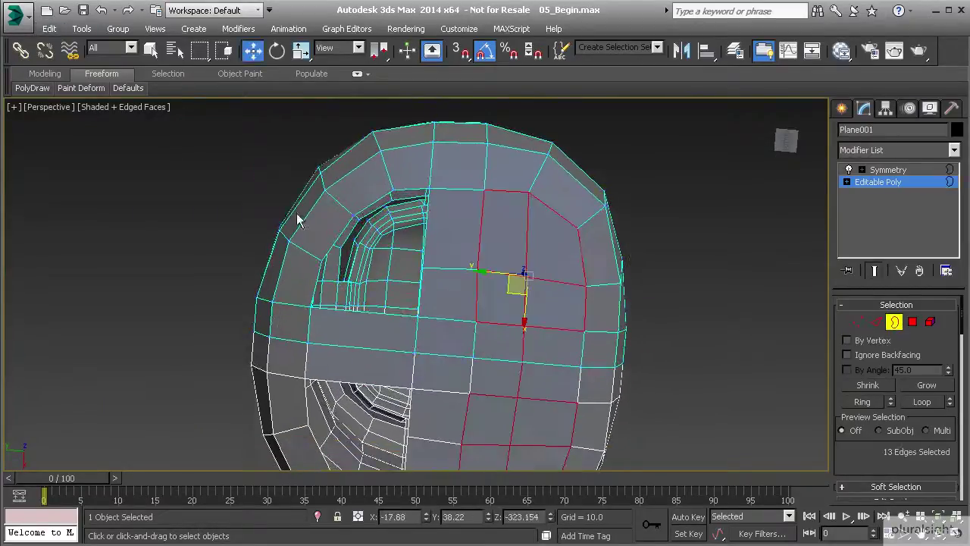
pyautogui.click(426, 235)
pyautogui.scroll(-3, 875, 442)
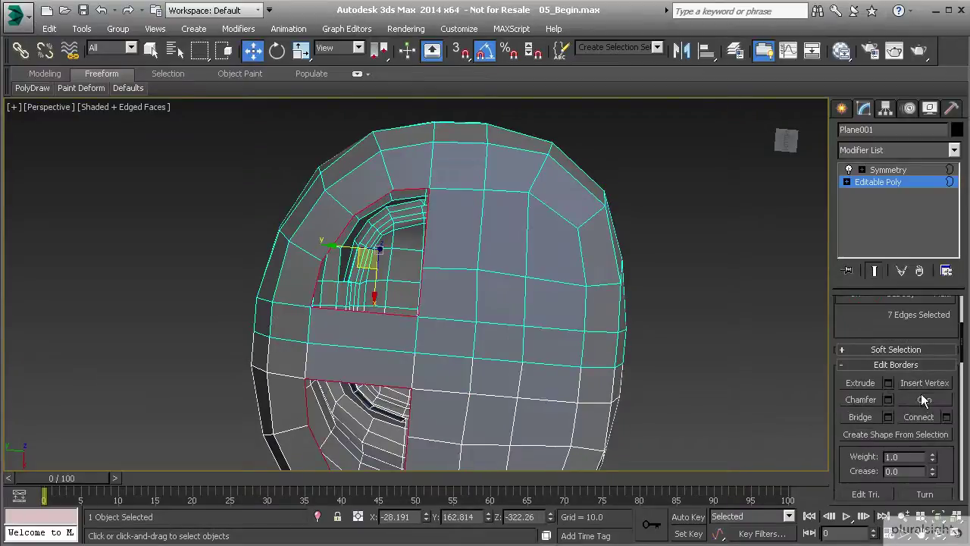
pyautogui.click(924, 400)
# Step: Cut two crossing edges through the second underside cap, linking the ring vertices to the cross strap and continuing across the central strap
pyautogui.press('1')
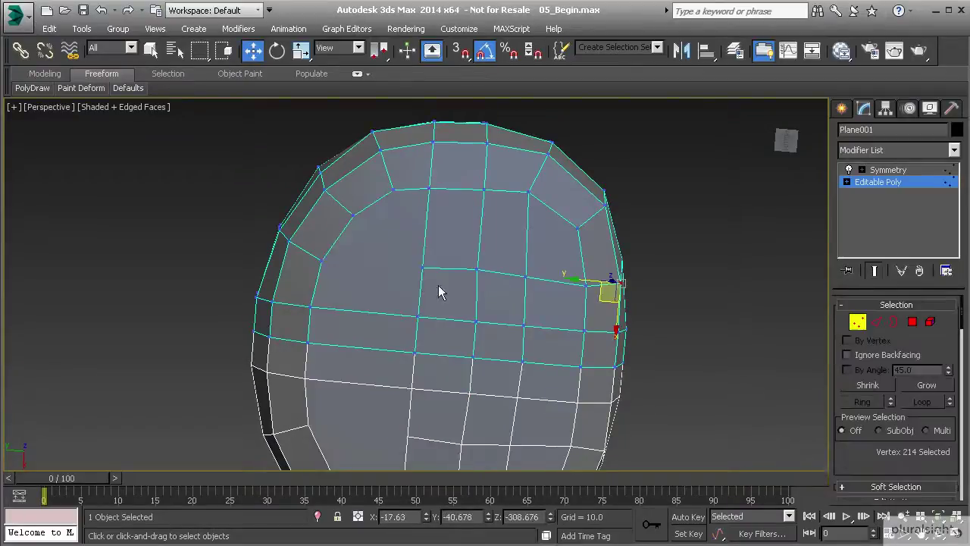
pyautogui.rightClick(396, 271)
pyautogui.click(378, 142)
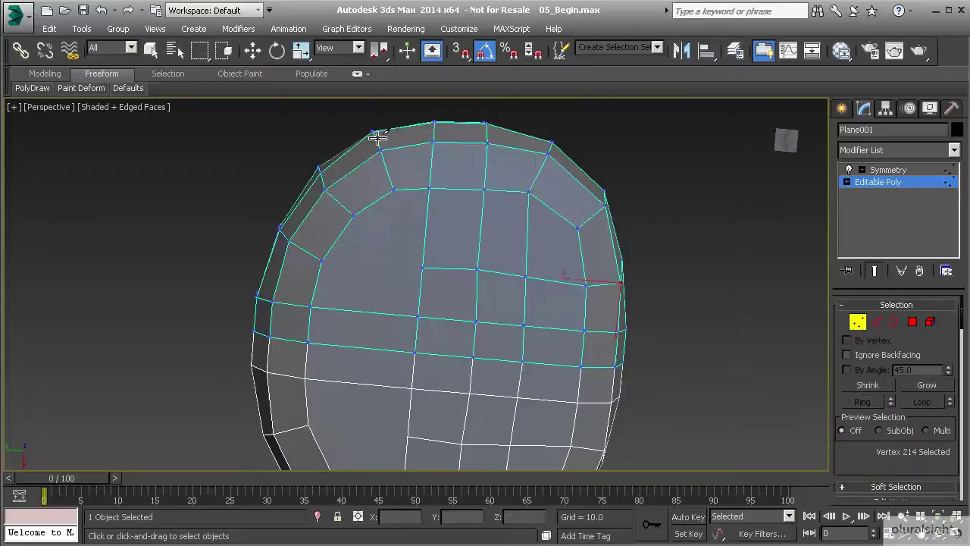
pyautogui.click(422, 269)
pyautogui.click(322, 260)
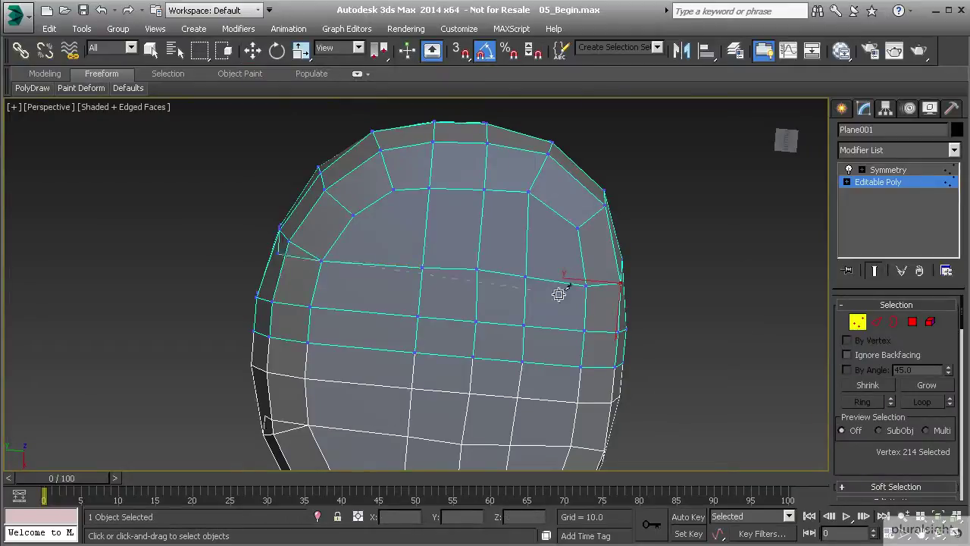
pyautogui.click(392, 196)
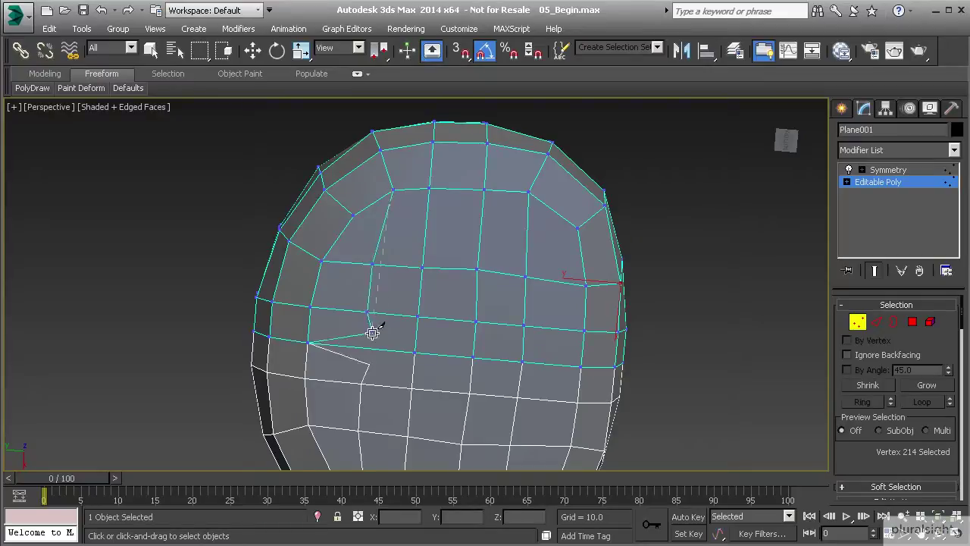
pyautogui.click(368, 347)
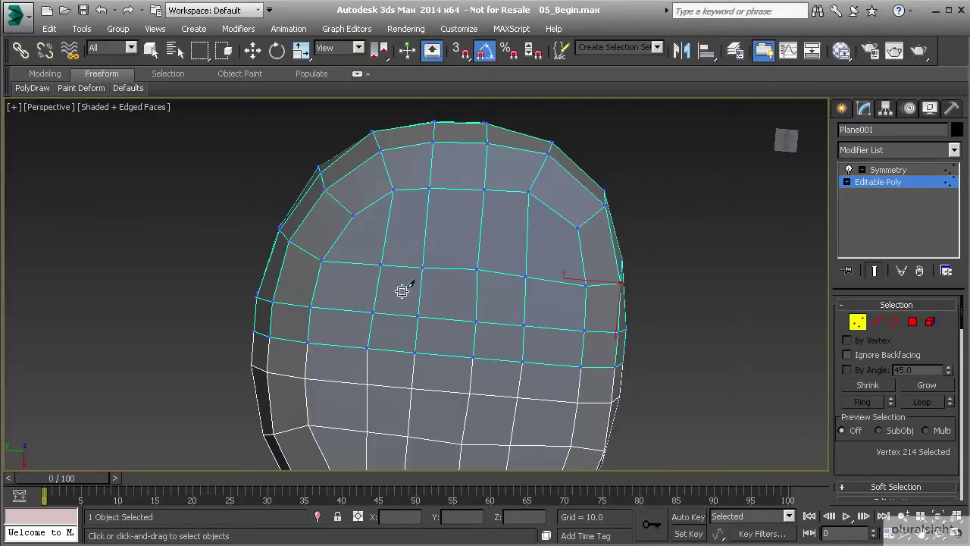
pyautogui.rightClick(402, 292)
pyautogui.rightClick(458, 316)
pyautogui.moveTo(483, 335); pyautogui.dragTo(482, 263, button='middle')
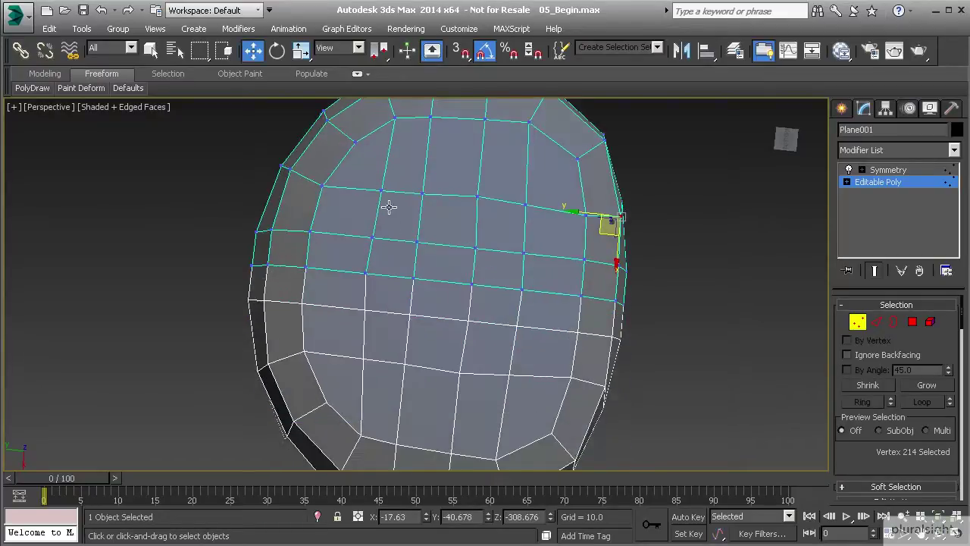
# Step: Move the three vertices along the new lengthwise cut toward the outer ring to even out the underside polygon spacing
pyautogui.moveTo(389, 177); pyautogui.dragTo(396, 225, button='middle')
pyautogui.press('2')
pyautogui.press('1')
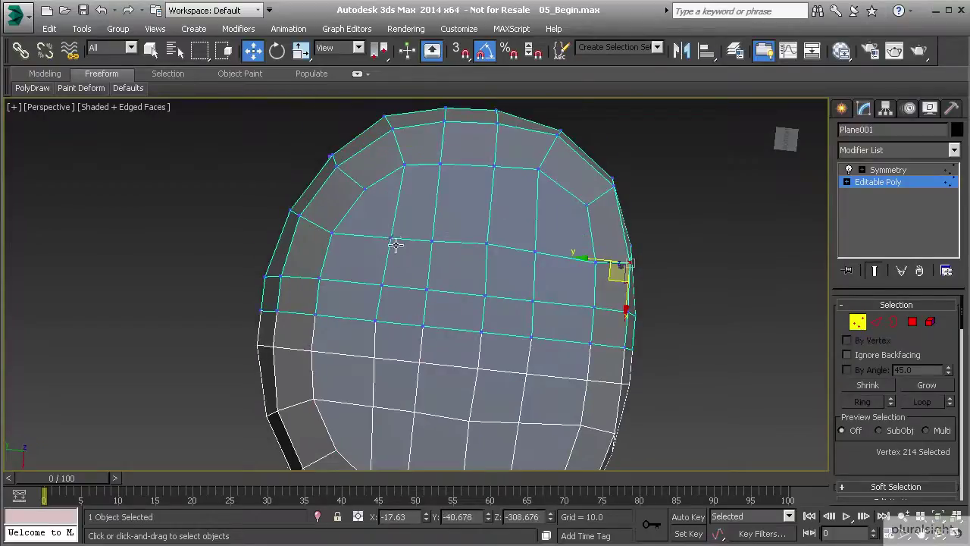
pyautogui.click(392, 237)
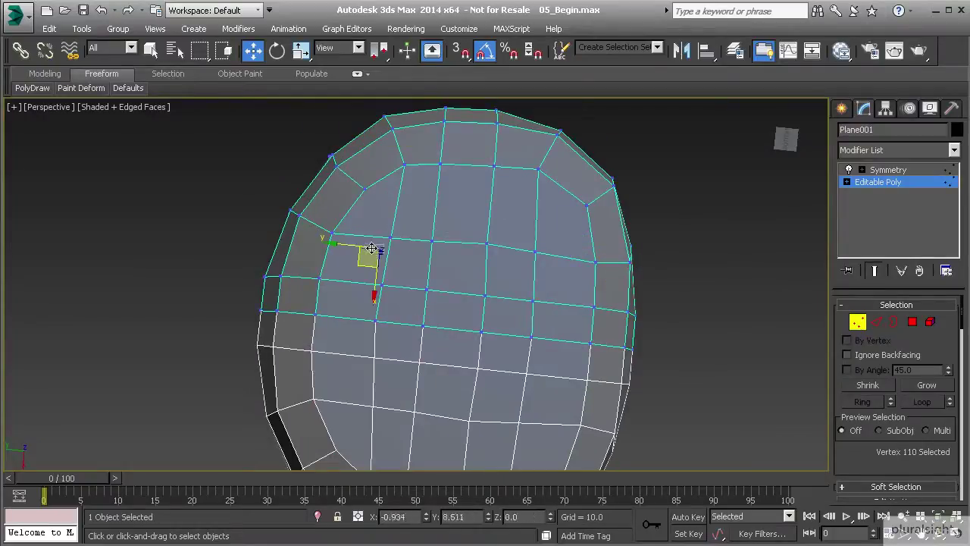
pyautogui.moveTo(388, 248); pyautogui.dragTo(390, 238)
pyautogui.moveTo(377, 255); pyautogui.dragTo(369, 249)
pyautogui.click(382, 286)
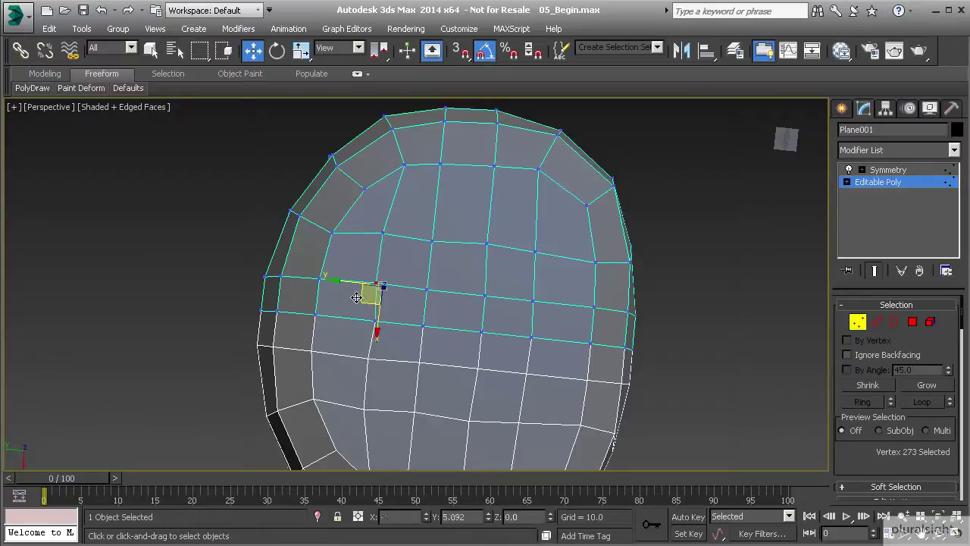
pyautogui.moveTo(371, 302); pyautogui.dragTo(359, 296)
pyautogui.click(375, 323)
pyautogui.moveTo(356, 333); pyautogui.dragTo(349, 331)
# Step: Lower three neighbouring vertices on the edge loop just above the base to smooth the body's bottom contour
pyautogui.moveTo(510, 311); pyautogui.dragTo(461, 290, button='middle')
pyautogui.keyDown('alt'); pyautogui.moveTo(376, 259); pyautogui.dragTo(321, 305, button='middle'); pyautogui.keyUp('alt')
pyautogui.click(361, 308)
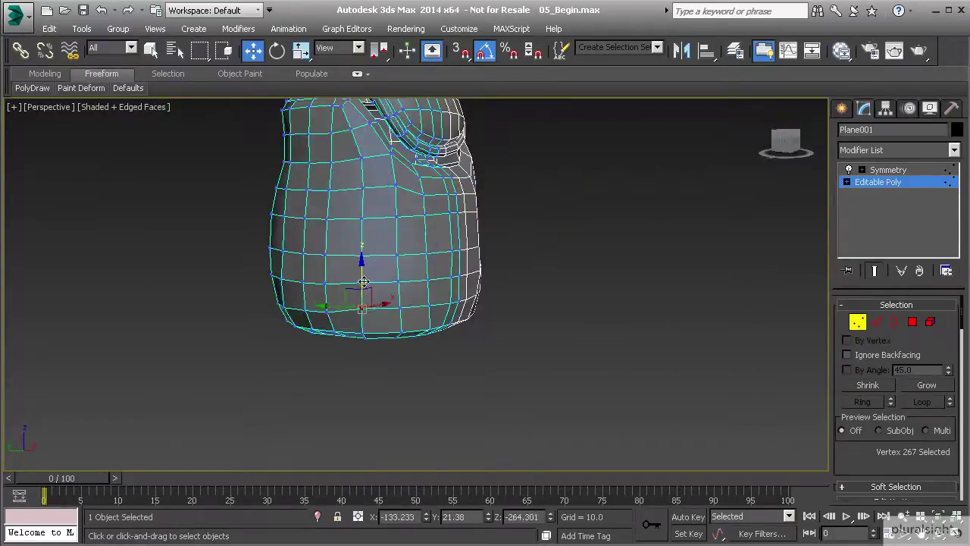
pyautogui.click(401, 306)
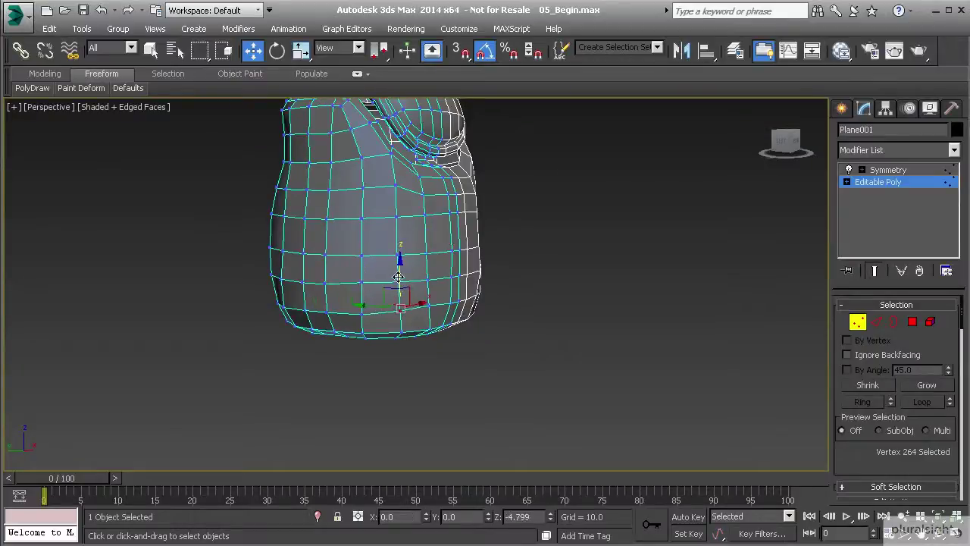
pyautogui.click(429, 306)
pyautogui.moveTo(431, 280); pyautogui.dragTo(430, 283)
# Step: Examine the openings between the rounded top flap's rim and the body from several sides
pyautogui.scroll(-3, 402, 255)
pyautogui.moveTo(402, 255); pyautogui.dragTo(406, 276, button='middle')
pyautogui.scroll(3, 415, 274)
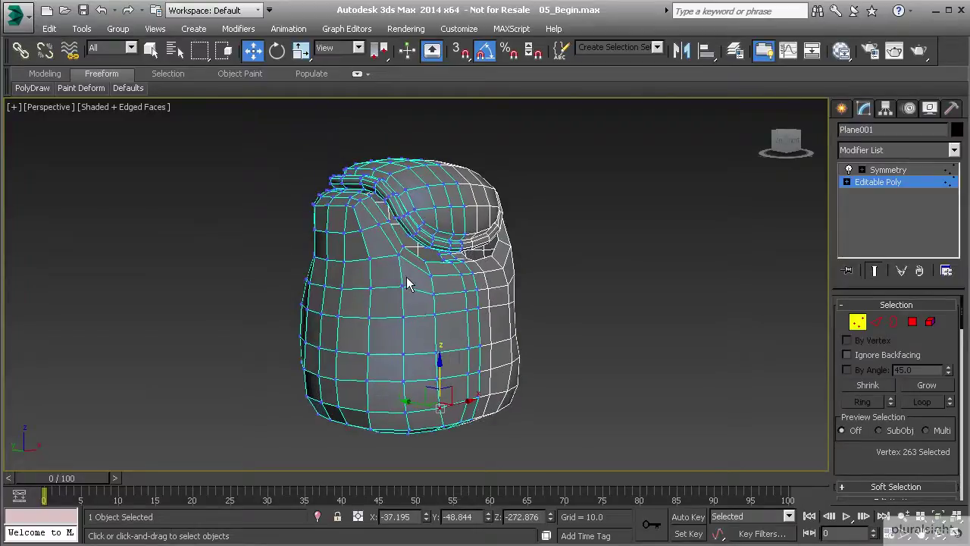
pyautogui.scroll(6, 407, 277)
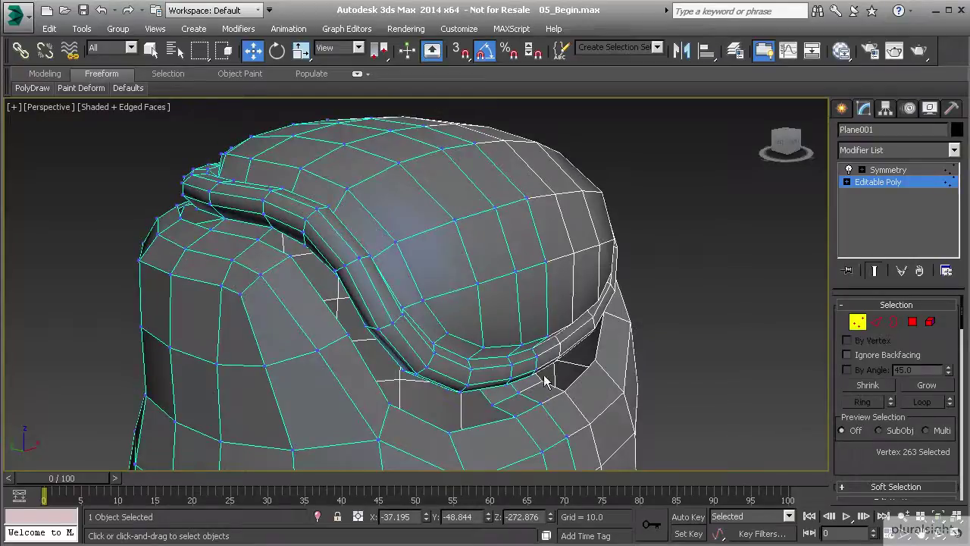
pyautogui.keyDown('alt'); pyautogui.moveTo(310, 266); pyautogui.dragTo(515, 282, button='middle'); pyautogui.keyUp('alt')
pyautogui.keyDown('alt'); pyautogui.moveTo(612, 275); pyautogui.dragTo(396, 243, button='middle'); pyautogui.keyUp('alt')
pyautogui.moveTo(444, 331)
pyautogui.keyDown('alt'); pyautogui.mouseDown(button='middle')
pyautogui.moveTo(496, 379)
pyautogui.moveTo(450, 336)
pyautogui.mouseUp(button='middle'); pyautogui.keyUp('alt')
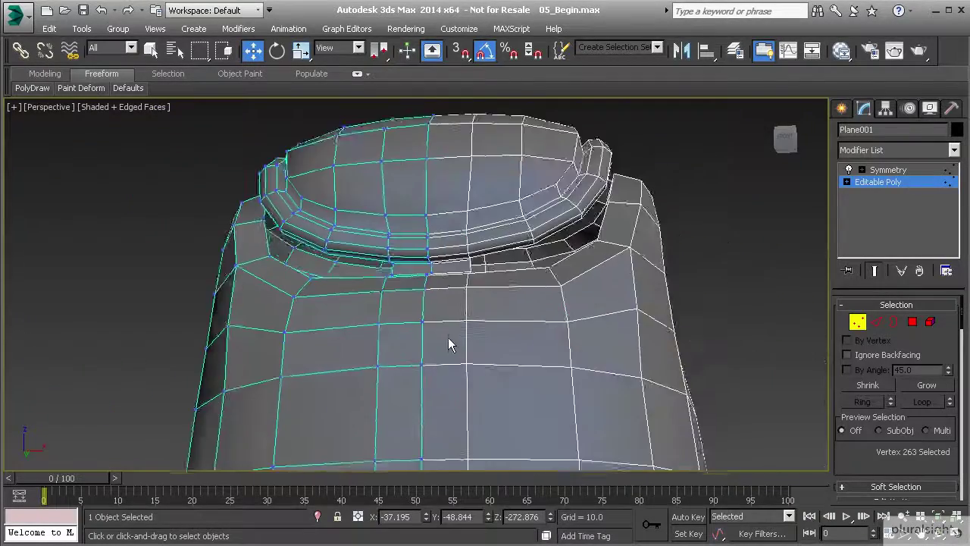